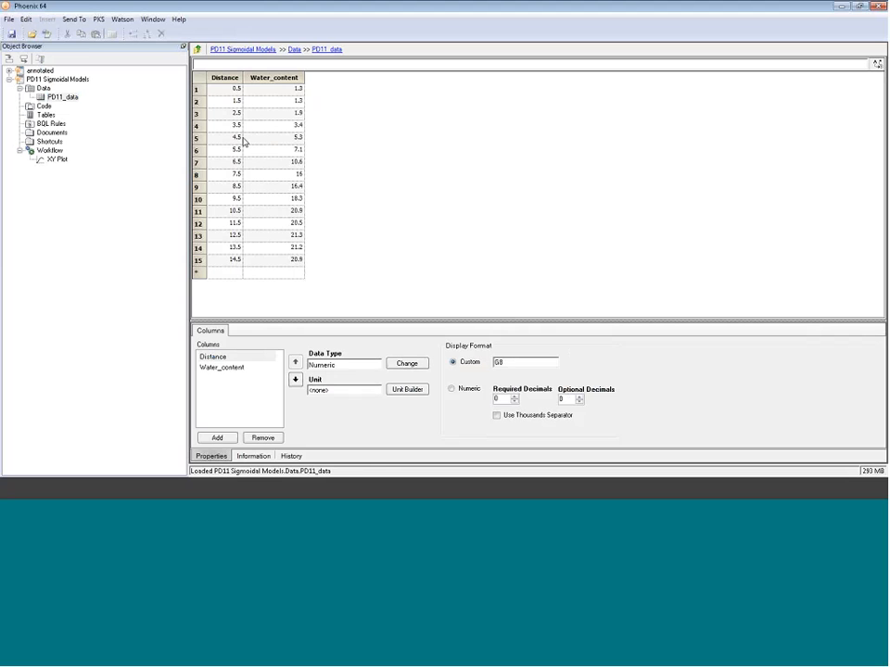
# - Open the XY Plot output to view Water_content against Distance
pyautogui.click(57, 159)
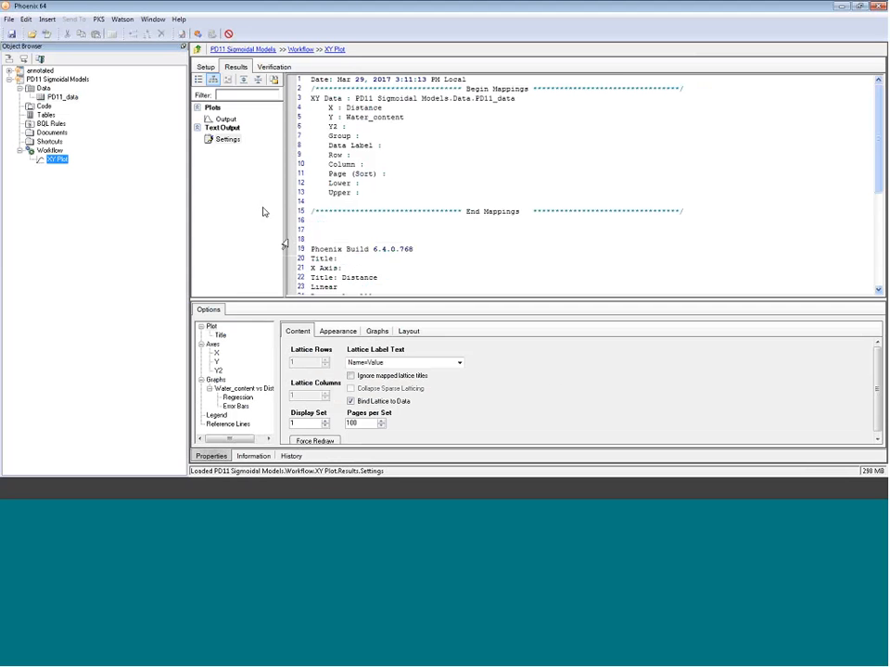
pyautogui.click(224, 119)
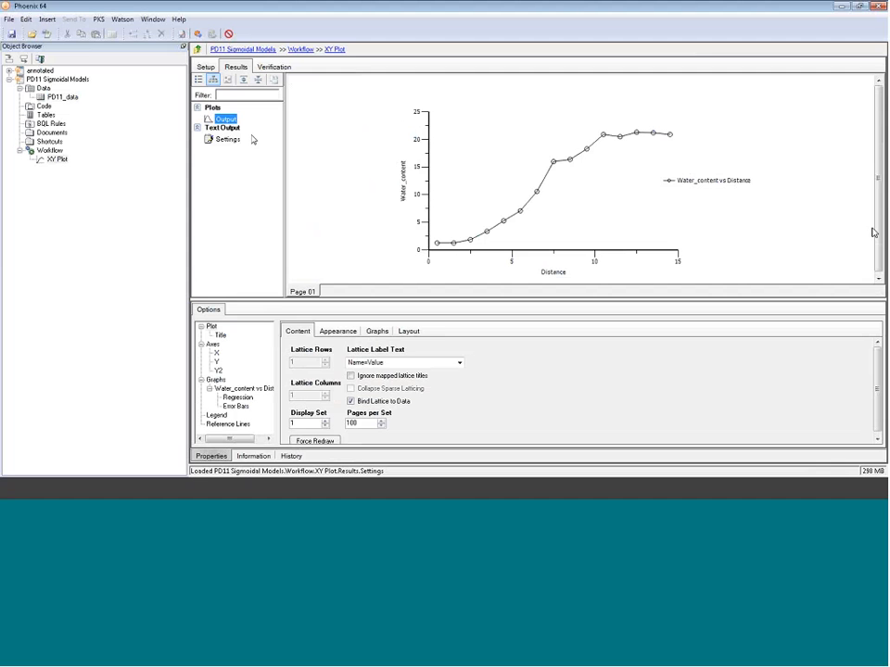
pyautogui.moveTo(879, 229); pyautogui.dragTo(878, 234)
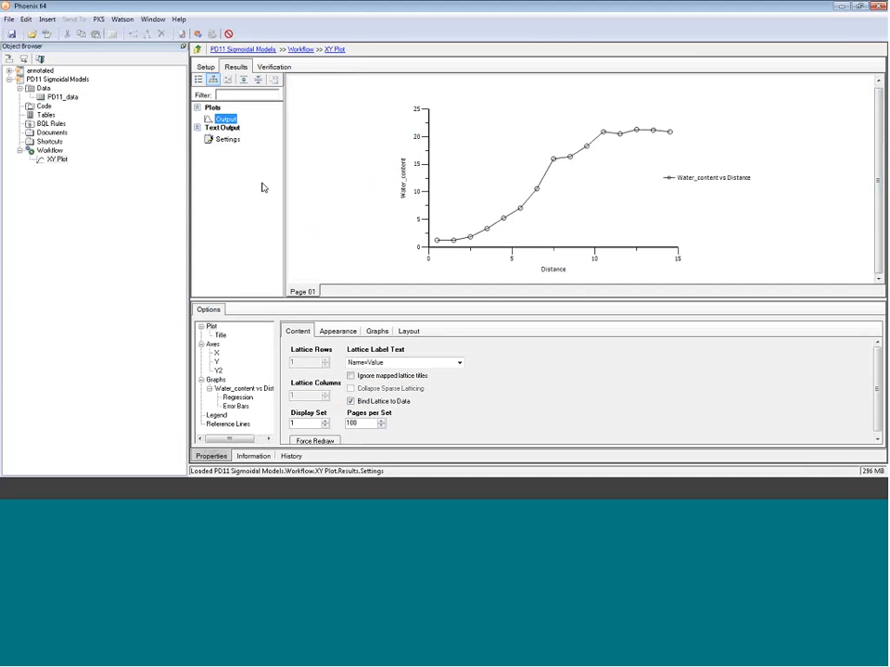
# - Send the PD11_data dataset to a new Phoenix Model object
pyautogui.click(60, 97)
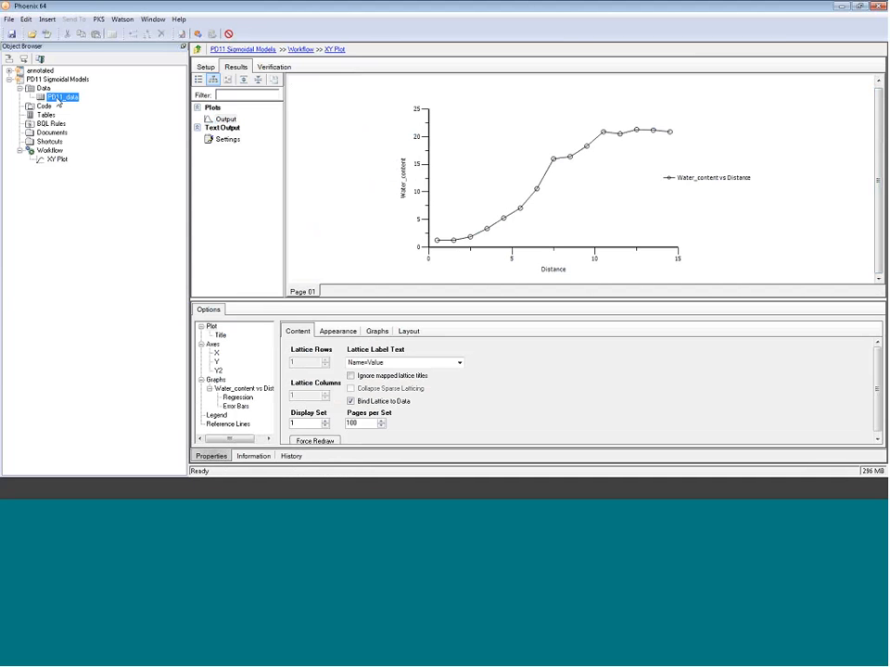
pyautogui.rightClick(58, 99)
pyautogui.moveTo(89, 109)
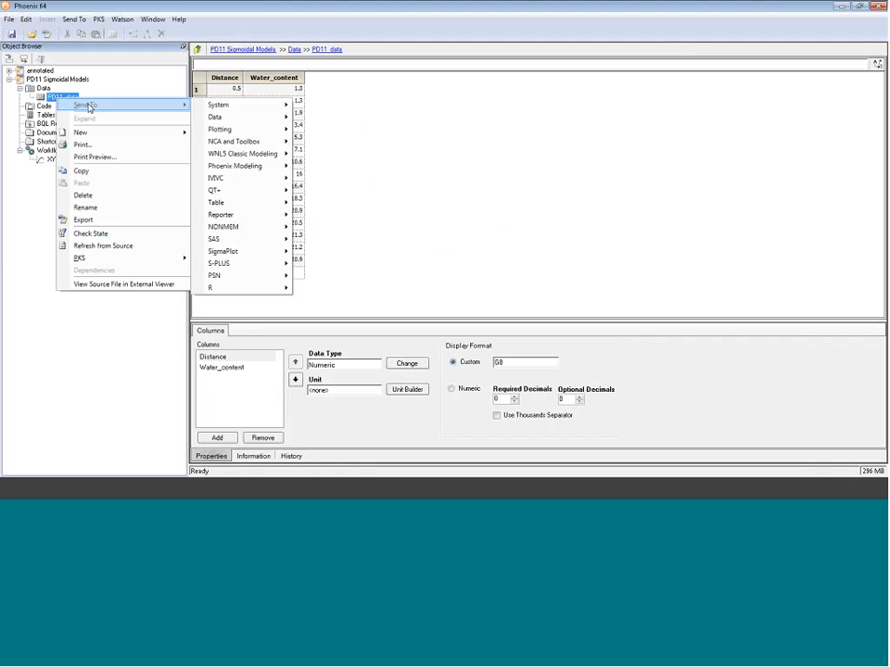
pyautogui.moveTo(235, 165)
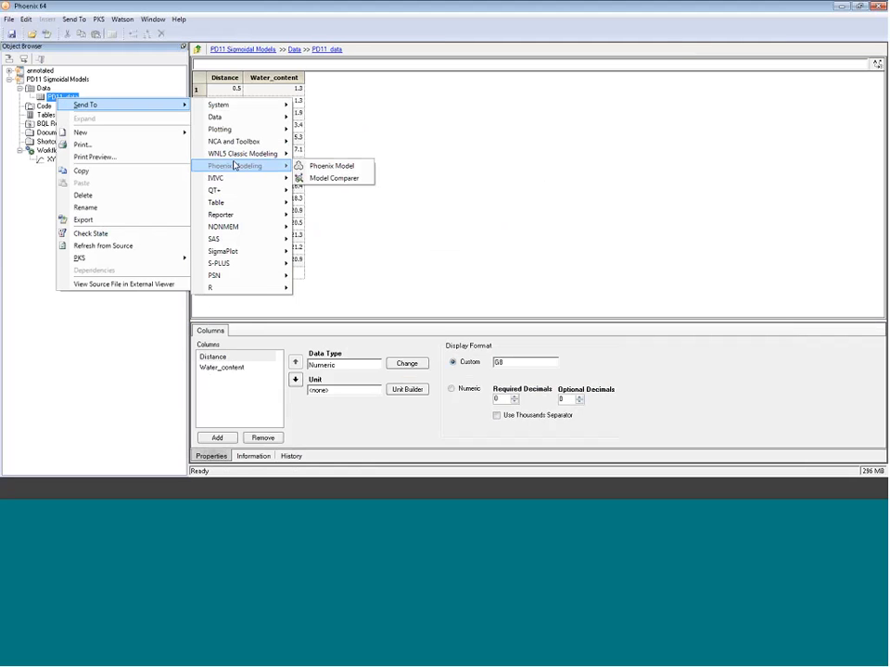
pyautogui.click(305, 168)
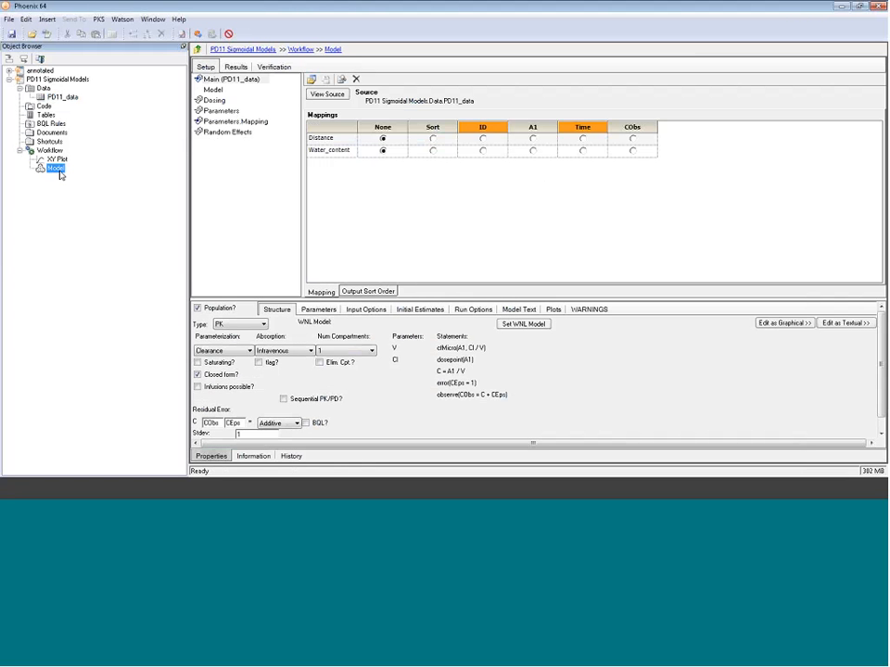
# - Rename the new model object to Logistic
pyautogui.click(59, 173)
pyautogui.write('Logistic')
pyautogui.press('Return')
pyautogui.moveTo(273, 298); pyautogui.dragTo(264, 263)
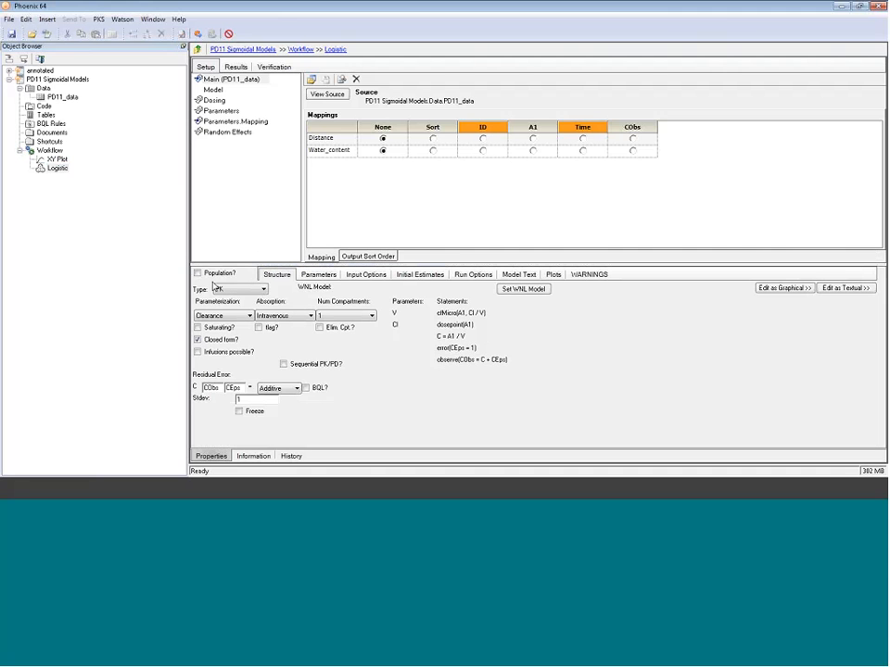
# - Turn off the Population option and the Closed form option for the model
pyautogui.click(209, 274)
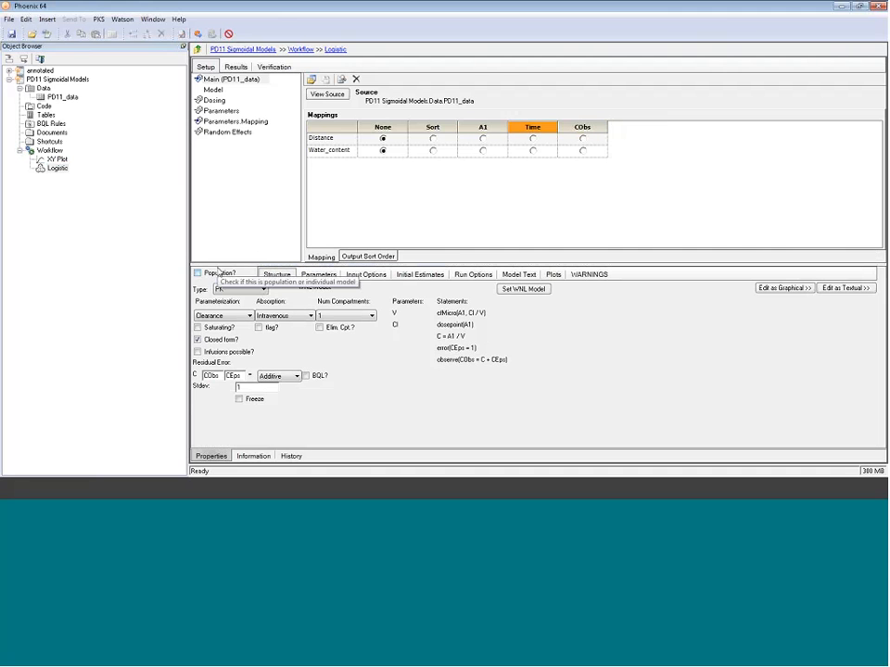
pyautogui.click(198, 341)
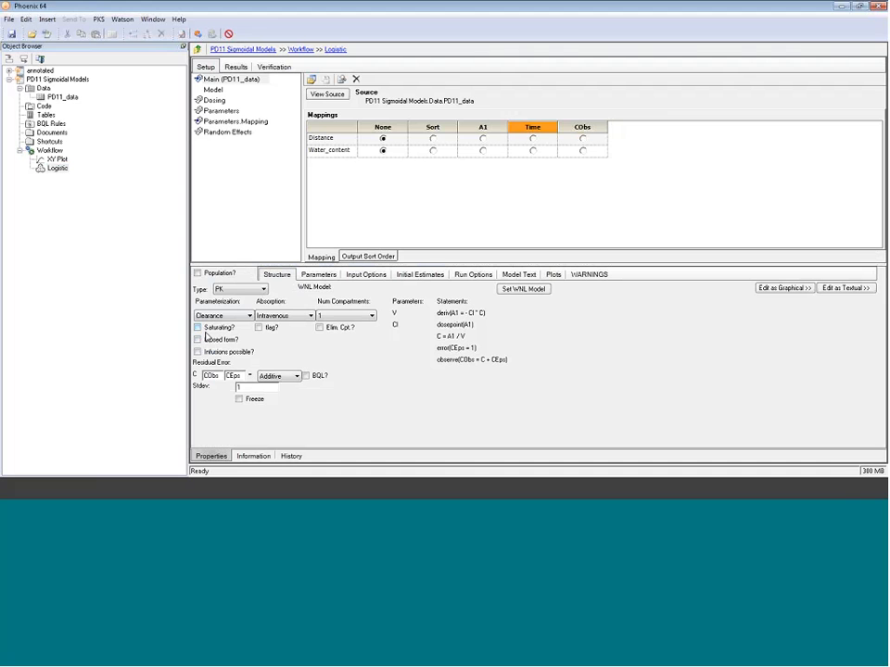
# - Set the model type to Emax and enable the Sigmoid option
pyautogui.click(263, 290)
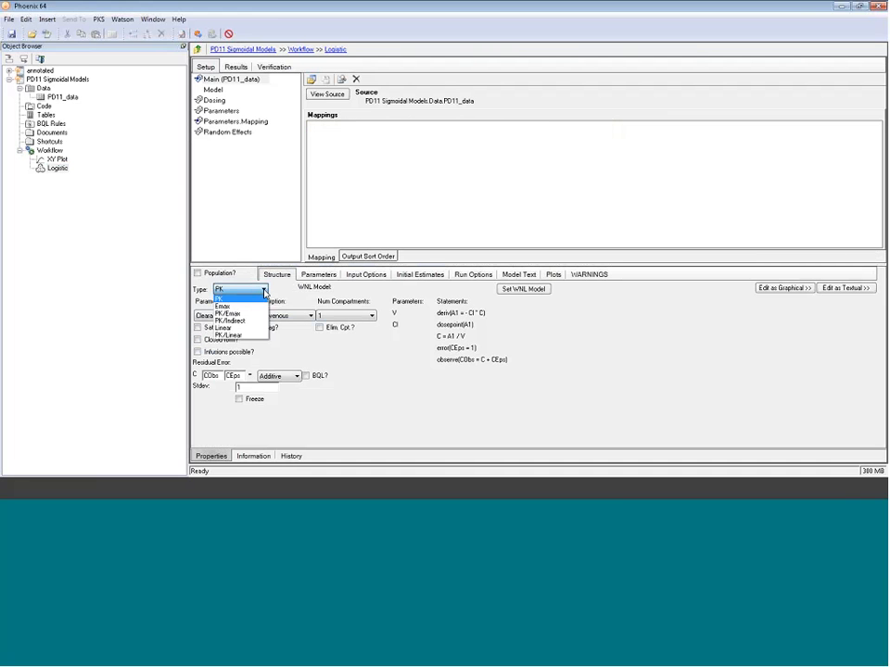
pyautogui.click(240, 306)
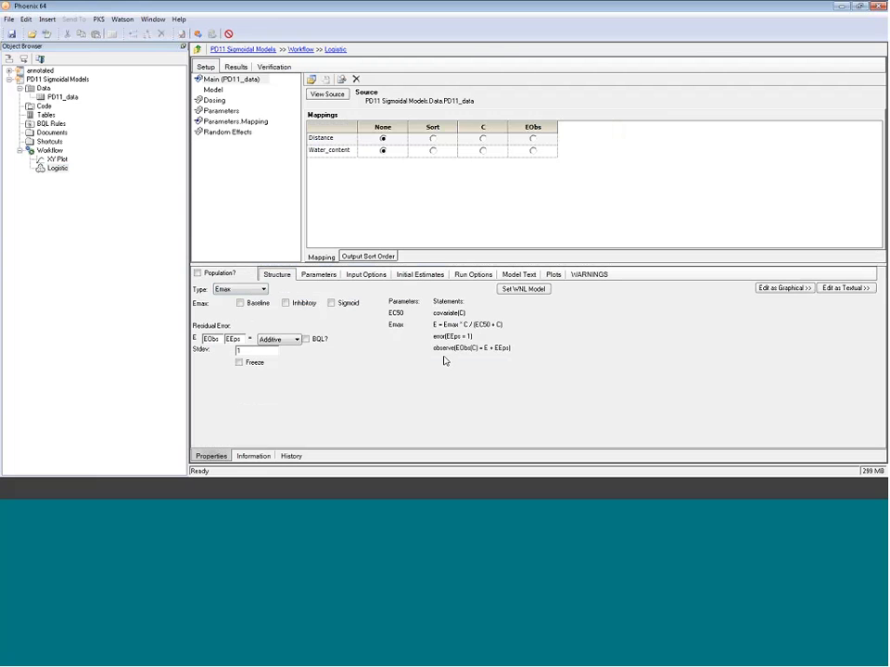
pyautogui.click(331, 303)
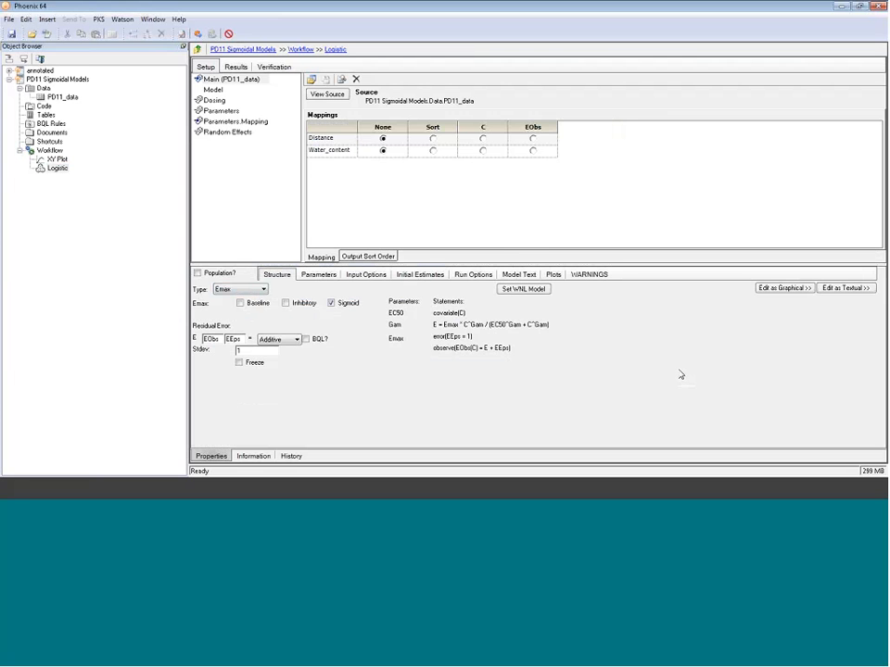
# - Switch the model to textual editing and confirm the conversion
pyautogui.click(843, 288)
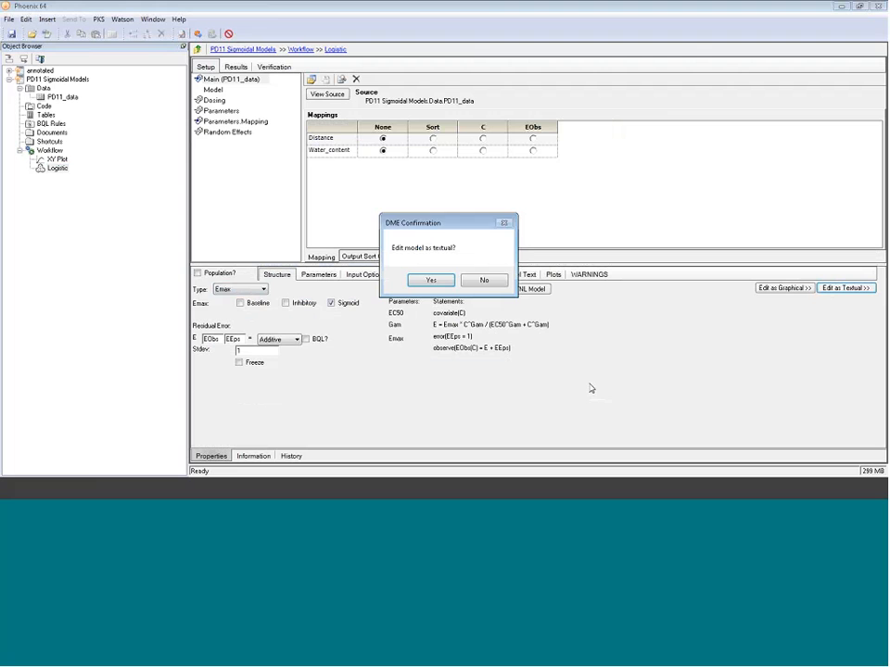
pyautogui.click(431, 280)
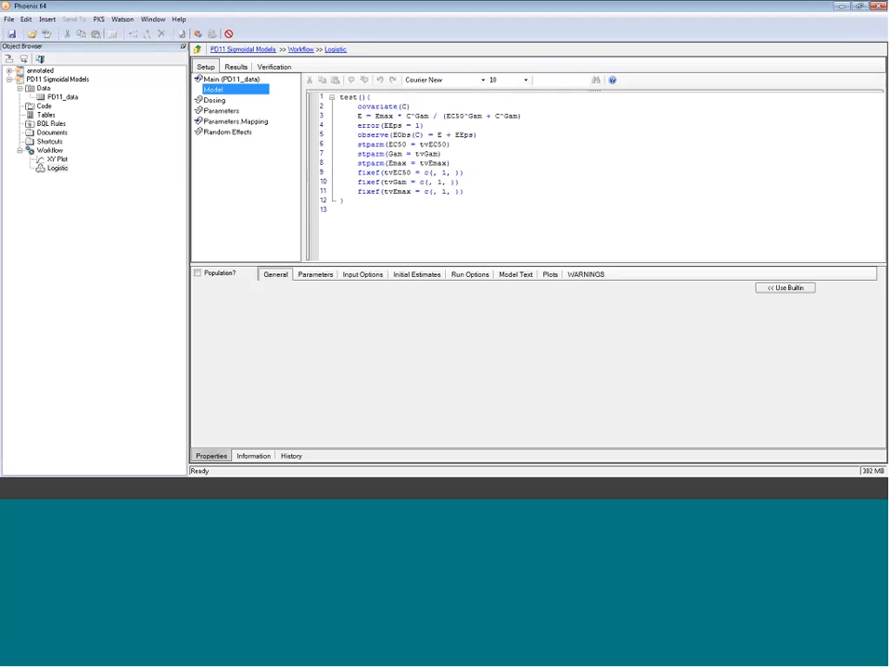
# - In the model code, change the covariate to X, the prediction E to Y, and the error EEps to YEps
pyautogui.click(336, 107)
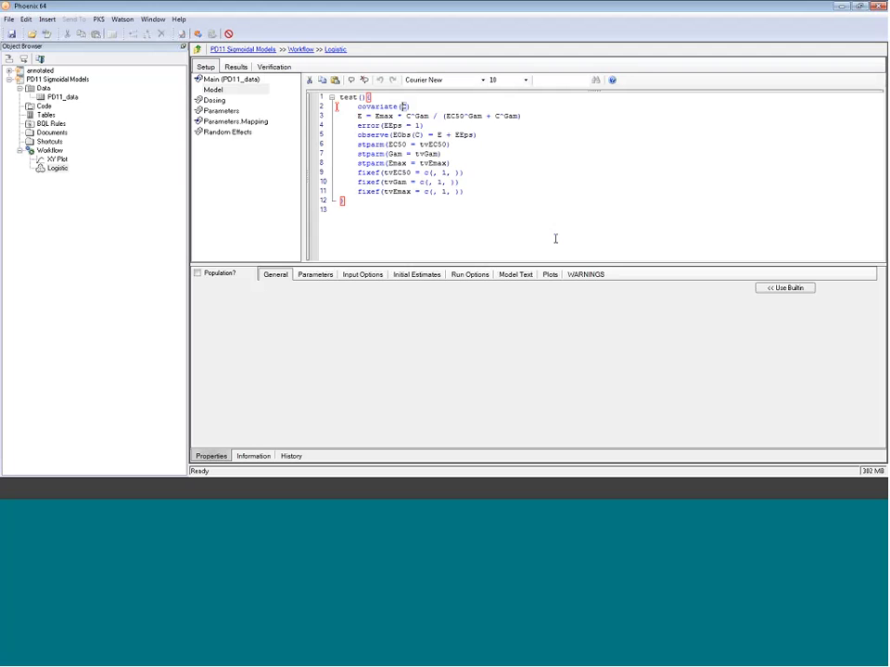
pyautogui.write('X')
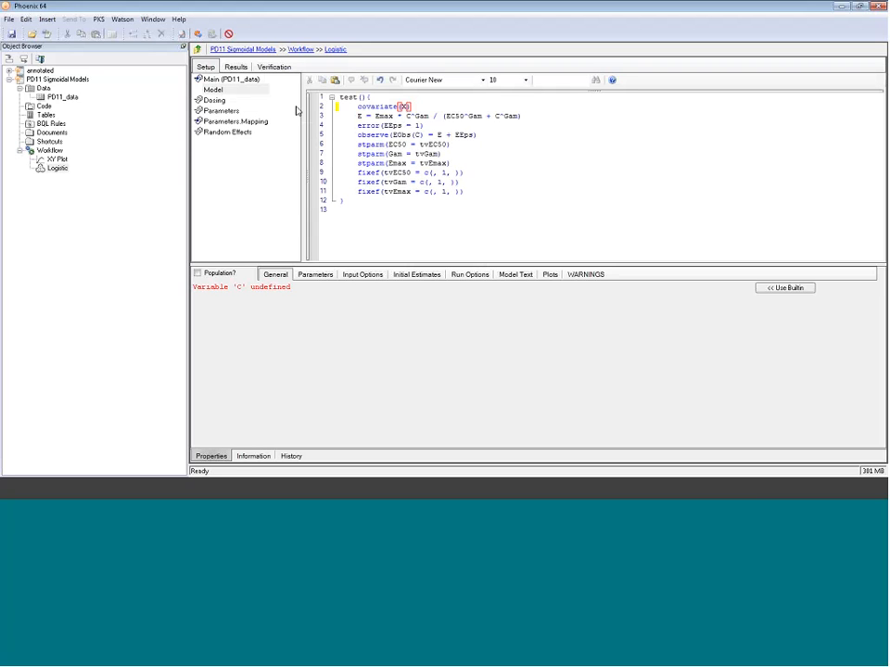
pyautogui.click(386, 126)
pyautogui.write('Y')
pyautogui.click(381, 125)
pyautogui.doubleClick(359, 116)
pyautogui.write('Y')
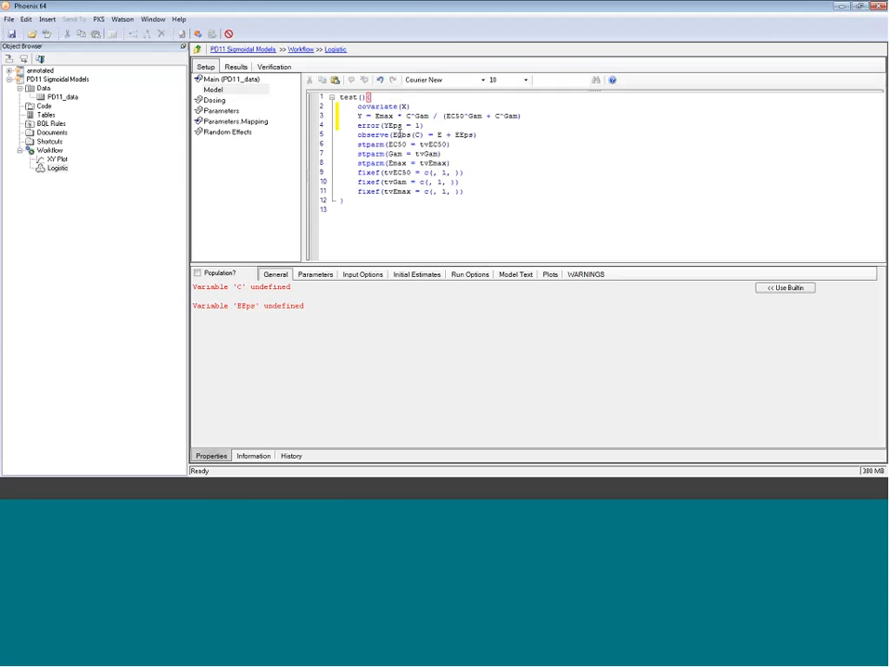
# - Change the observe statement to observe(YObs(X) = Y + YEps)
pyautogui.moveTo(398, 134); pyautogui.dragTo(393, 135)
pyautogui.write('Y')
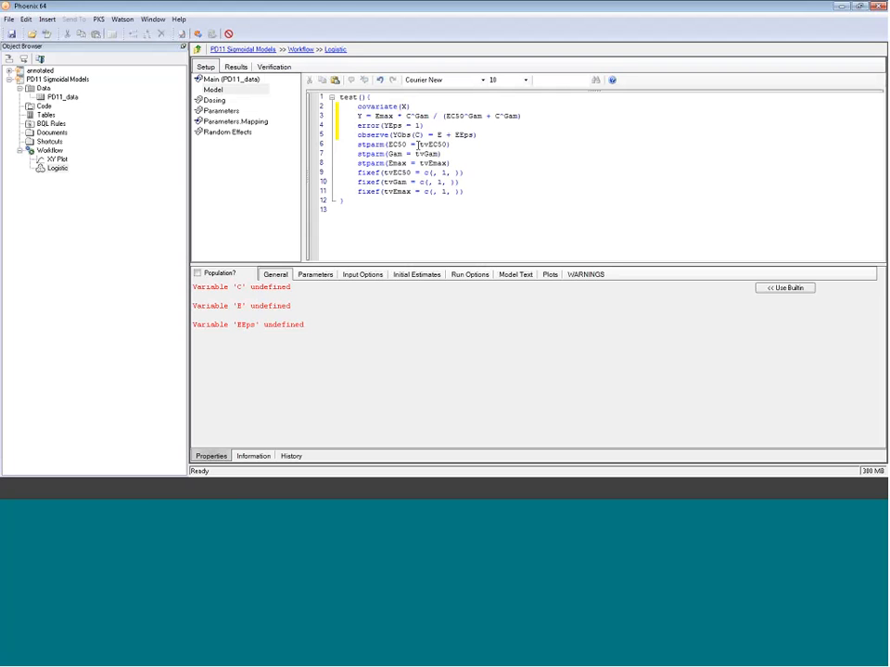
pyautogui.moveTo(421, 135); pyautogui.dragTo(438, 136)
pyautogui.write('X')
pyautogui.write('Y')
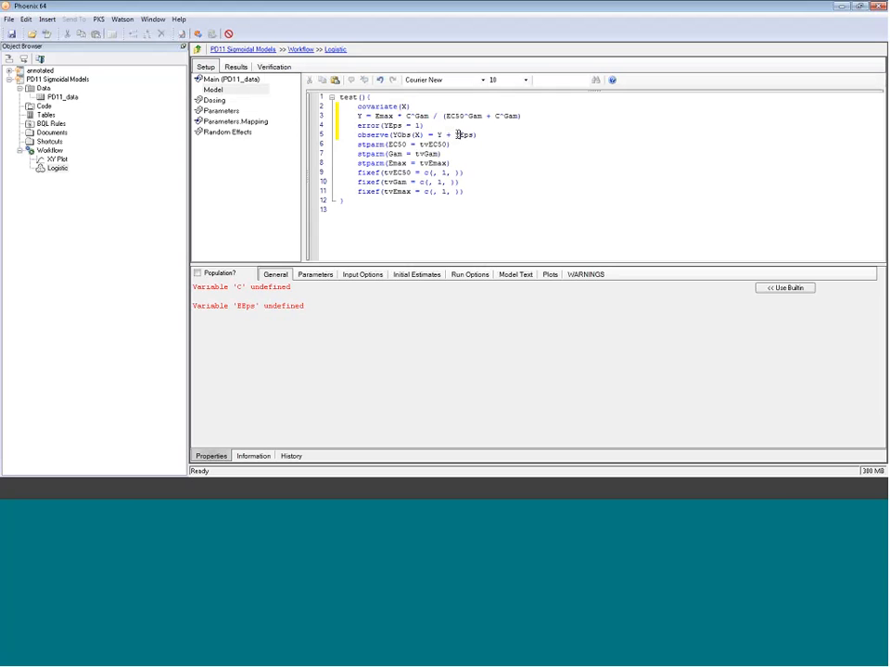
pyautogui.write('Y')
# - In the main mappings, map Distance to C and Water_content to EObs
pyautogui.click(227, 80)
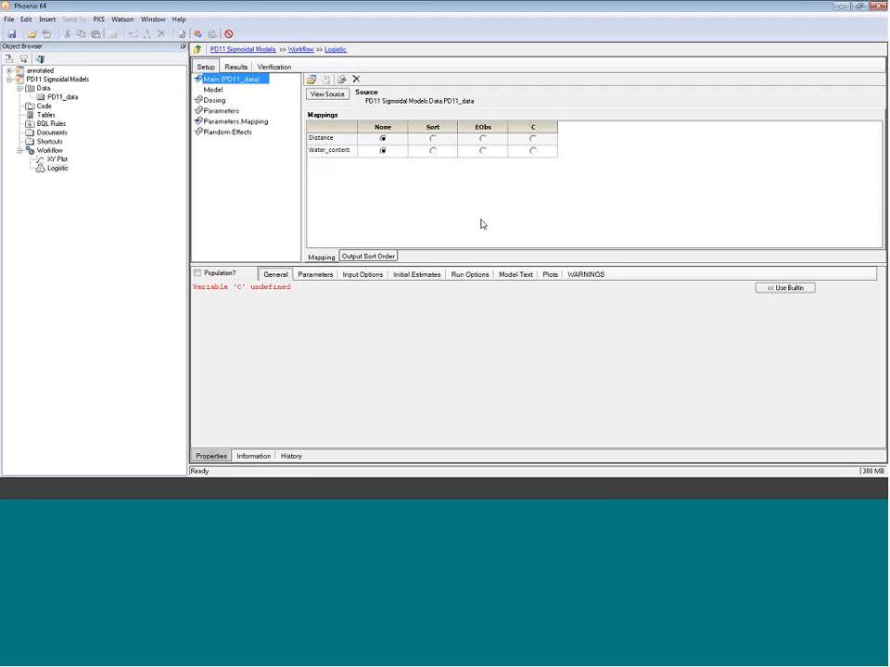
pyautogui.click(534, 139)
pyautogui.click(532, 139)
pyautogui.click(483, 151)
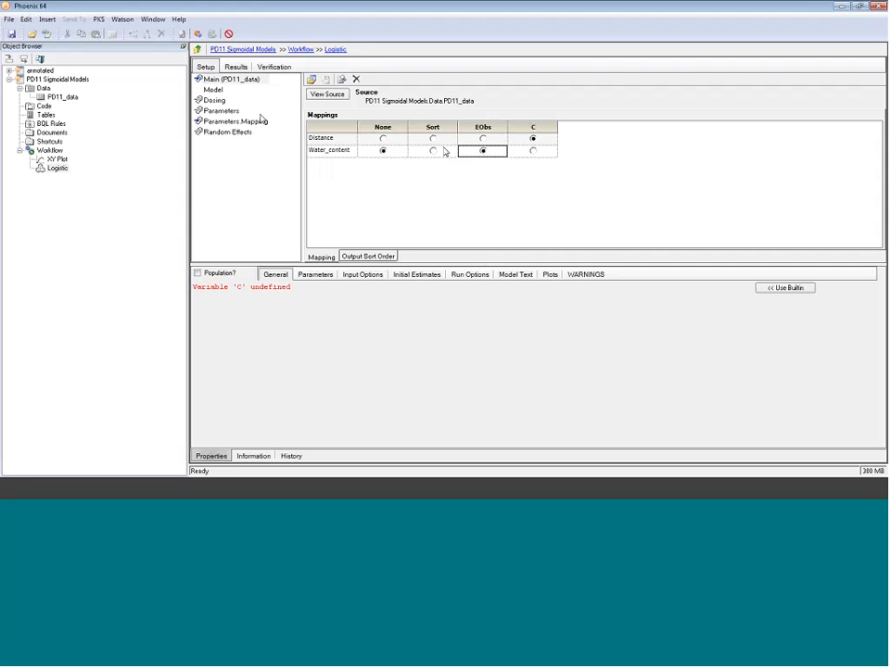
# - Delete the three stparm lines from the model code
pyautogui.click(213, 90)
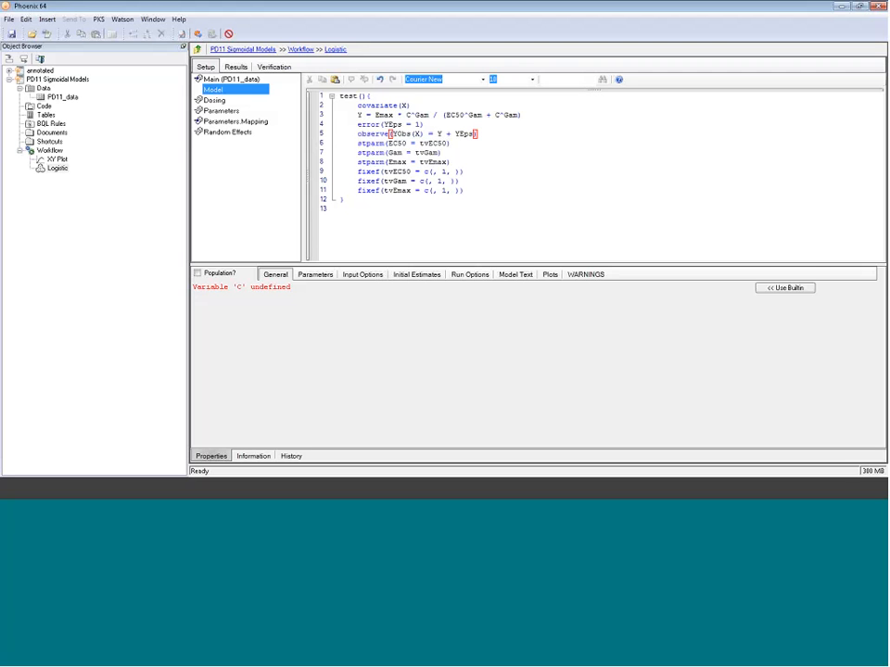
pyautogui.moveTo(451, 162); pyautogui.dragTo(335, 145)
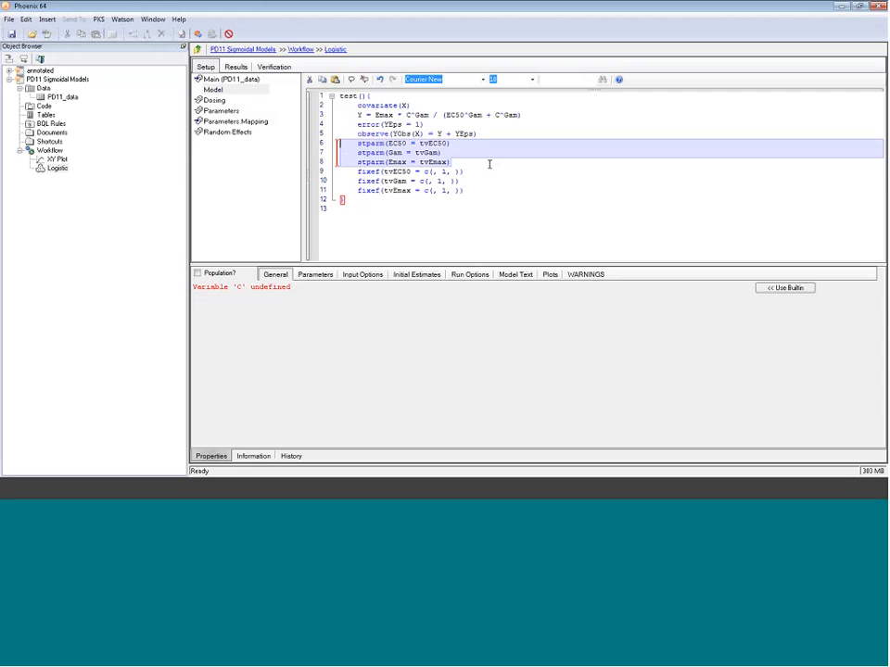
pyautogui.press('Delete')
pyautogui.press('BackSpace')
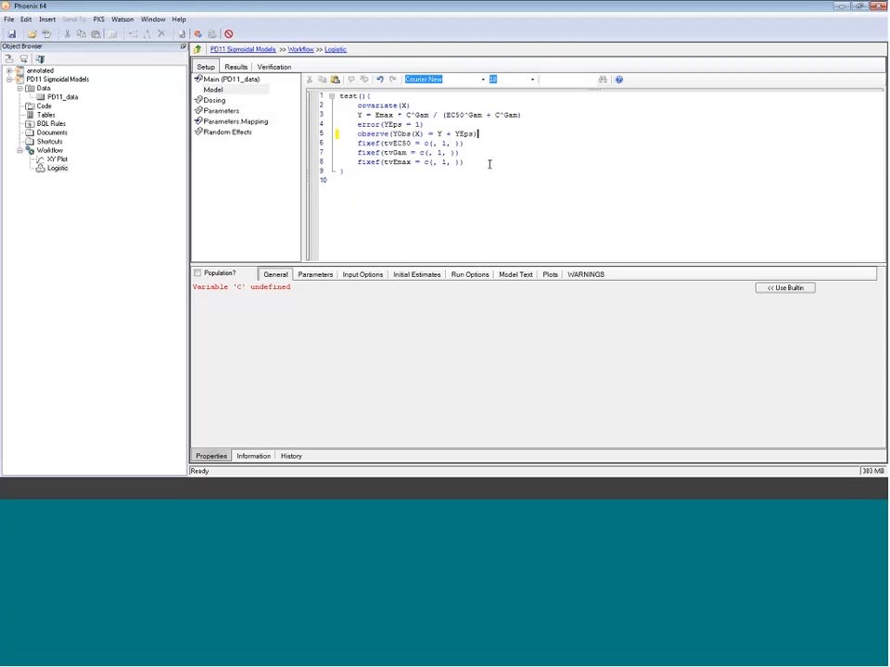
# - Remove the tv prefix from the parameter names in the three fixef statements
pyautogui.click(395, 144)
pyautogui.press('BackSpace')
pyautogui.press('BackSpace')
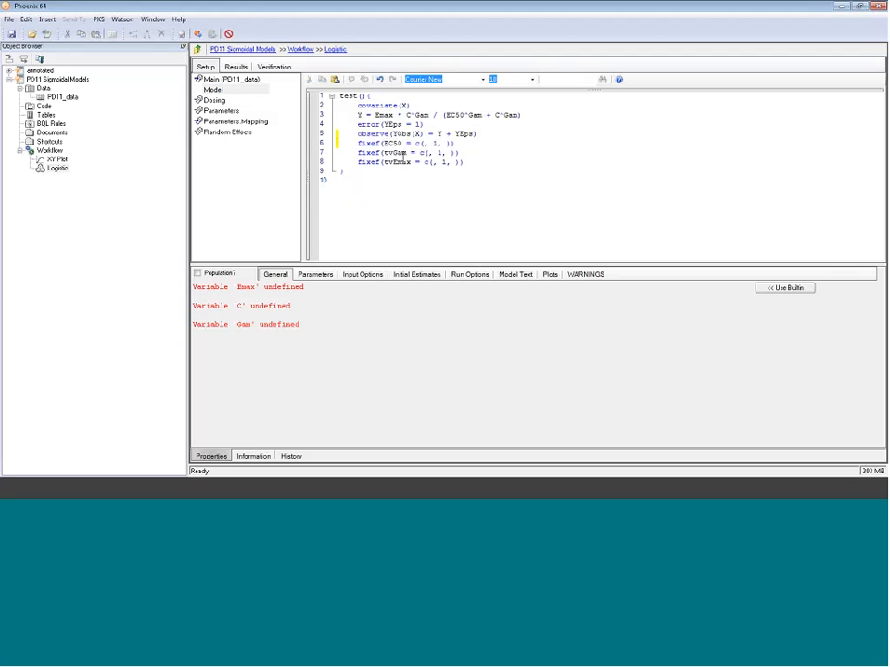
pyautogui.press('Down')
pyautogui.press('Delete')
pyautogui.press('Delete')
pyautogui.press('Down')
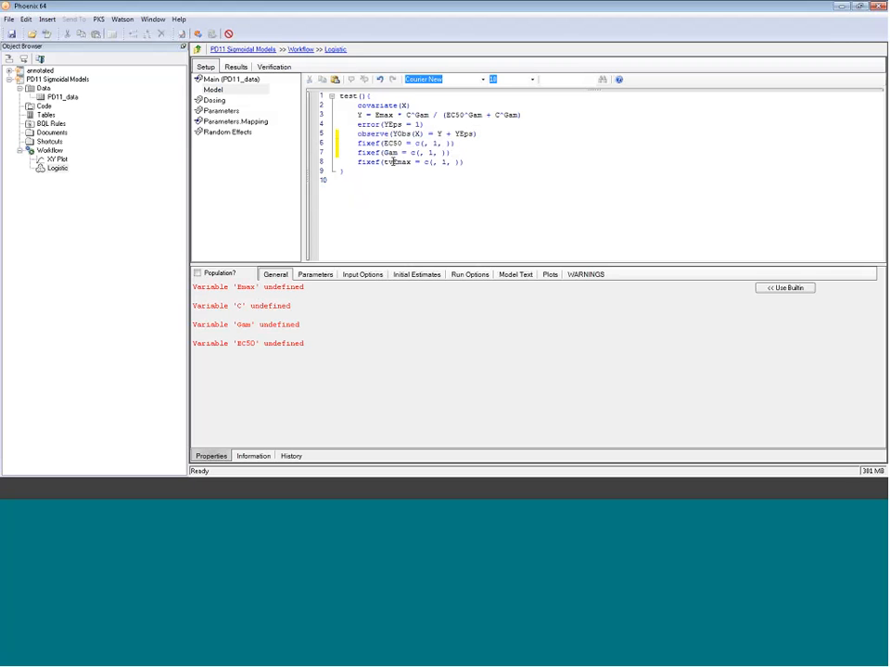
pyautogui.press('Delete')
pyautogui.press('Delete')
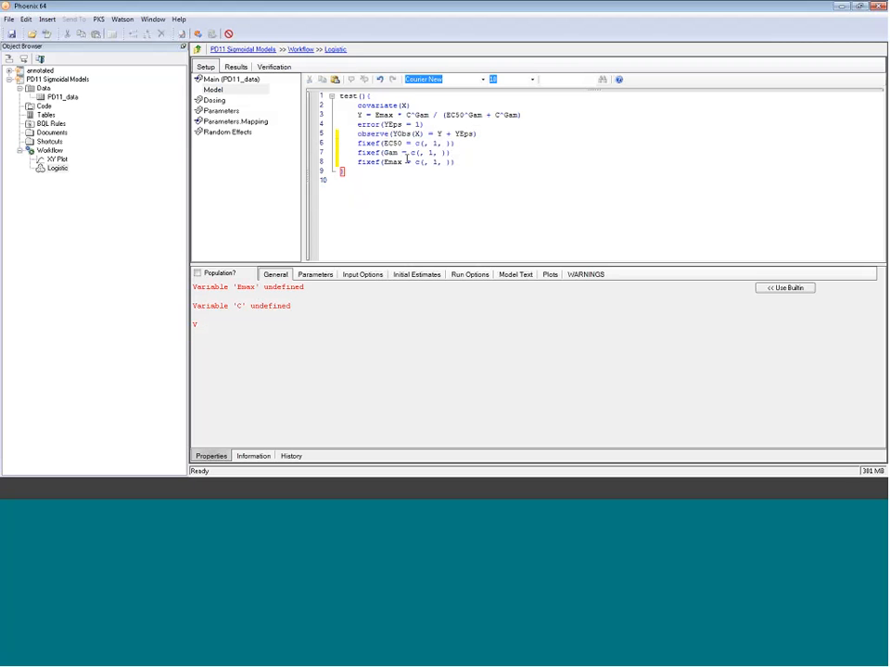
# - Rename the fixef parameters EC50 to Alpha and Gam to Beta
pyautogui.doubleClick(389, 143)
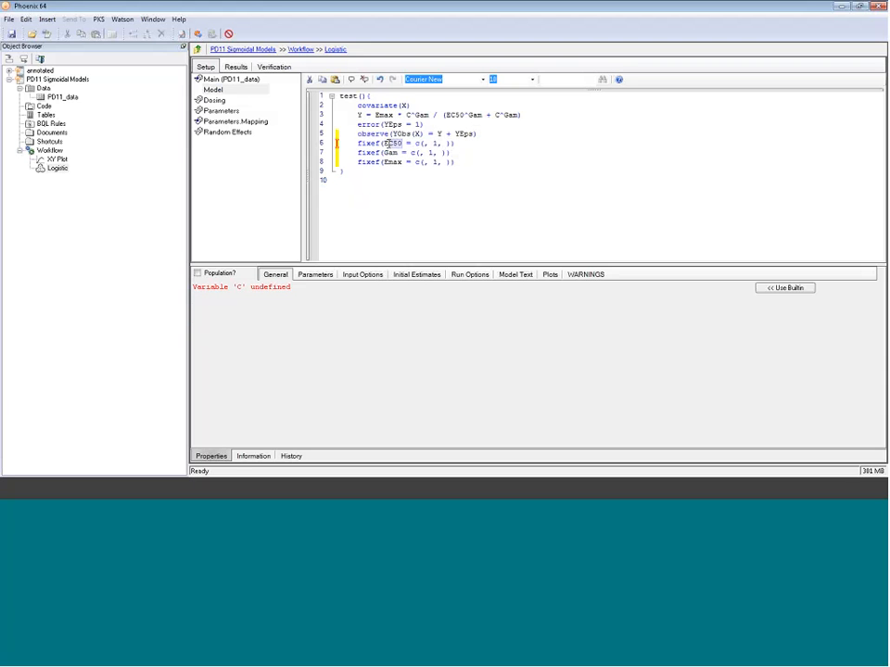
pyautogui.write('A1')
pyautogui.write('pha')
pyautogui.doubleClick(388, 153)
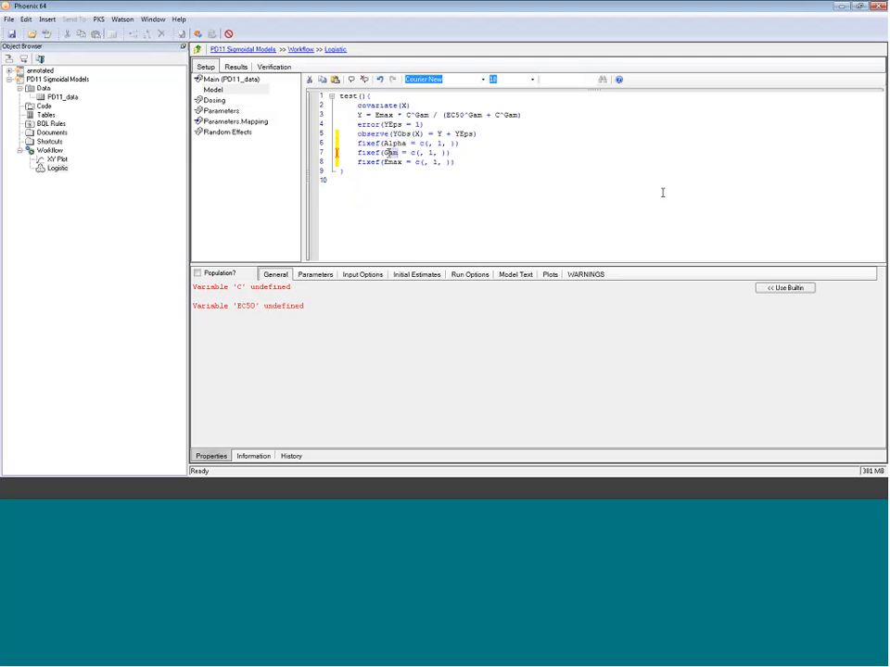
pyautogui.write('Beta')
pyautogui.press('BackSpace')
pyautogui.press('BackSpace')
pyautogui.write('t')
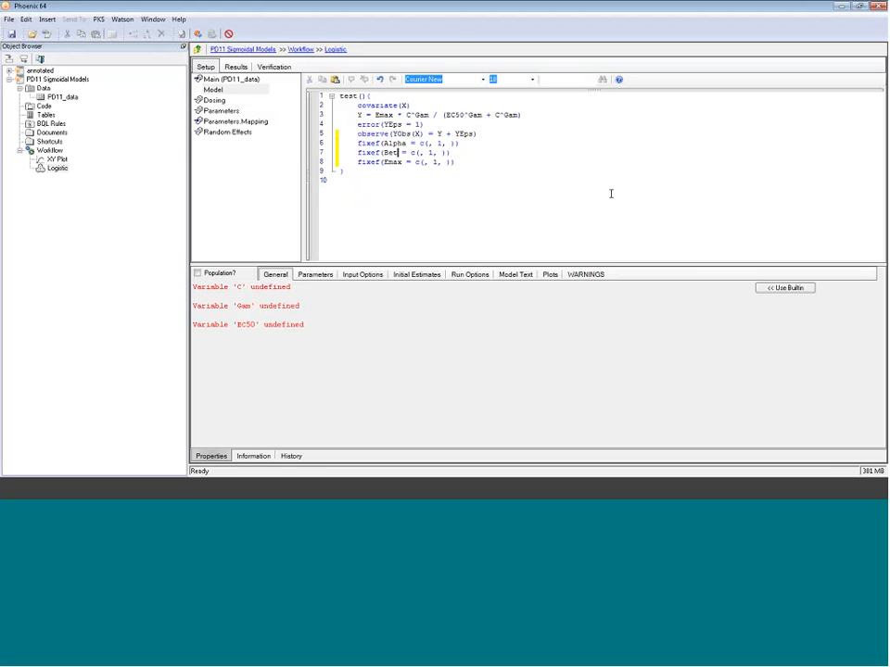
pyautogui.write('a')
# - Rename the Emax fixef parameter to Gamma
pyautogui.press('Down')
pyautogui.hotkey('shift', 'Left')
pyautogui.hotkey('shift', 'Left')
pyautogui.hotkey('shift', 'Left')
pyautogui.hotkey('shift', 'Left')
pyautogui.write('Gamma')
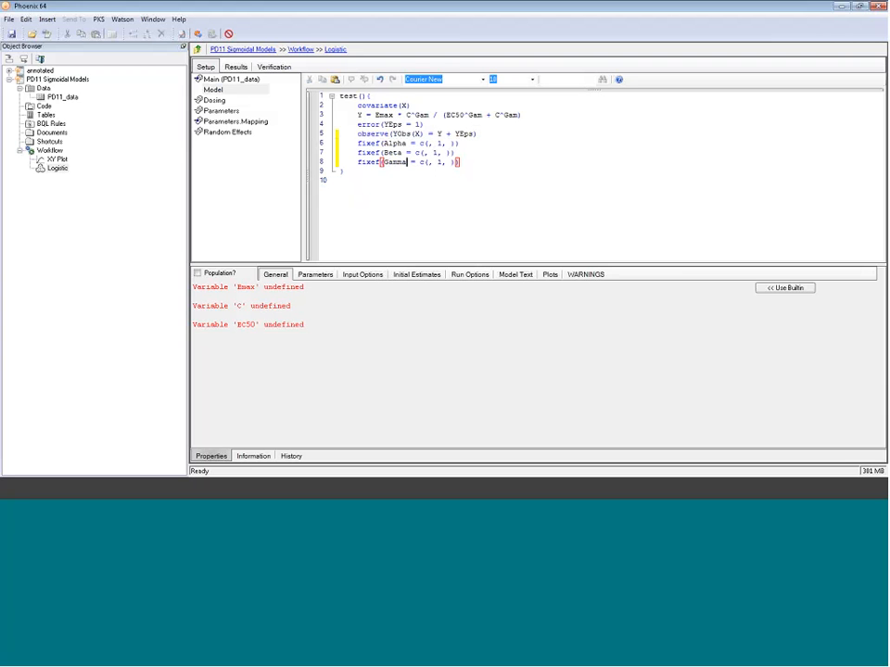
# - Replace the Y equation's right-hand side with Alpha / (1 + exp(Beta - Gamma*X))
pyautogui.click(527, 115)
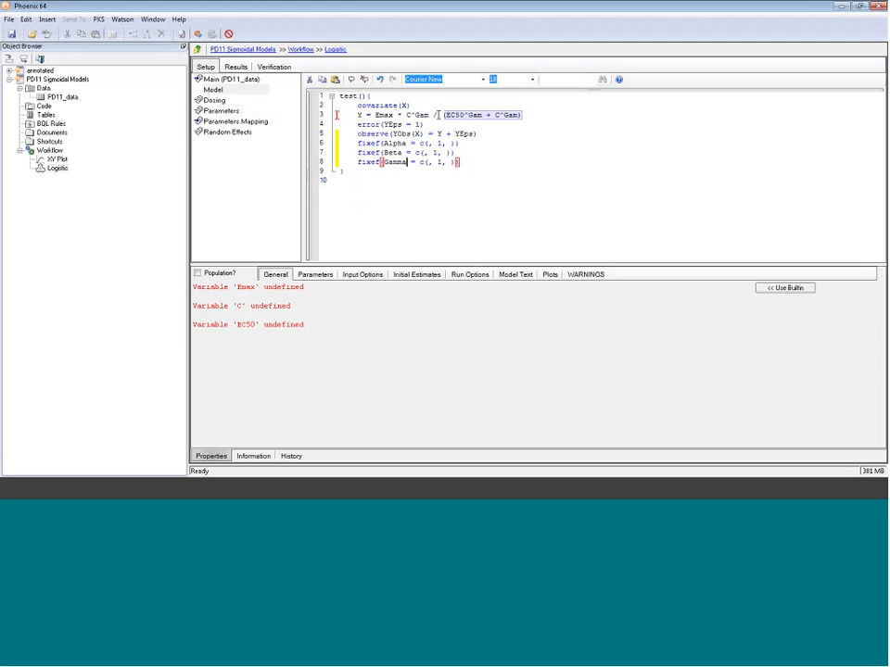
pyautogui.doubleClick(384, 114)
pyautogui.press('Delete')
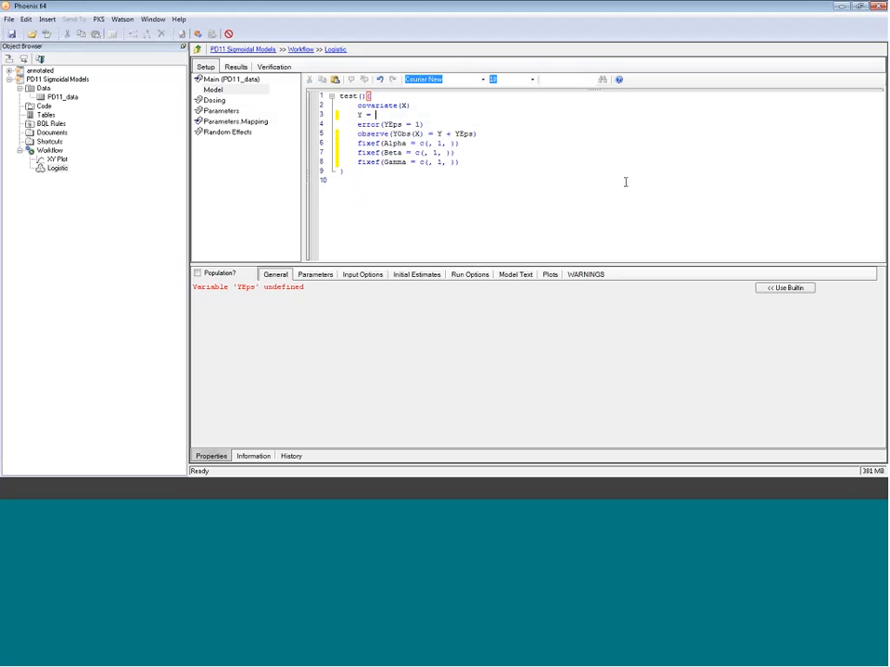
pyautogui.write('Alpha / ')
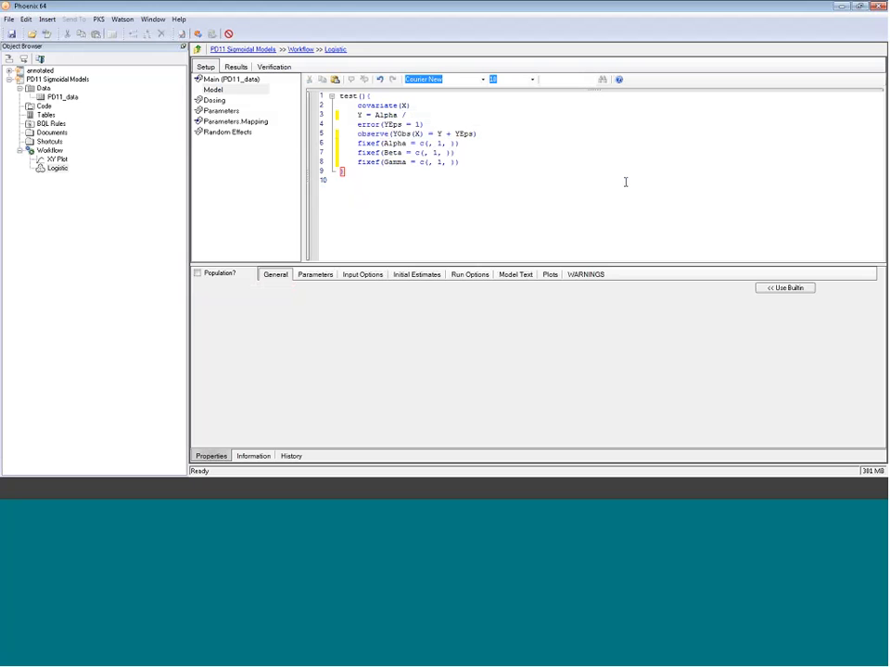
pyautogui.write('(1')
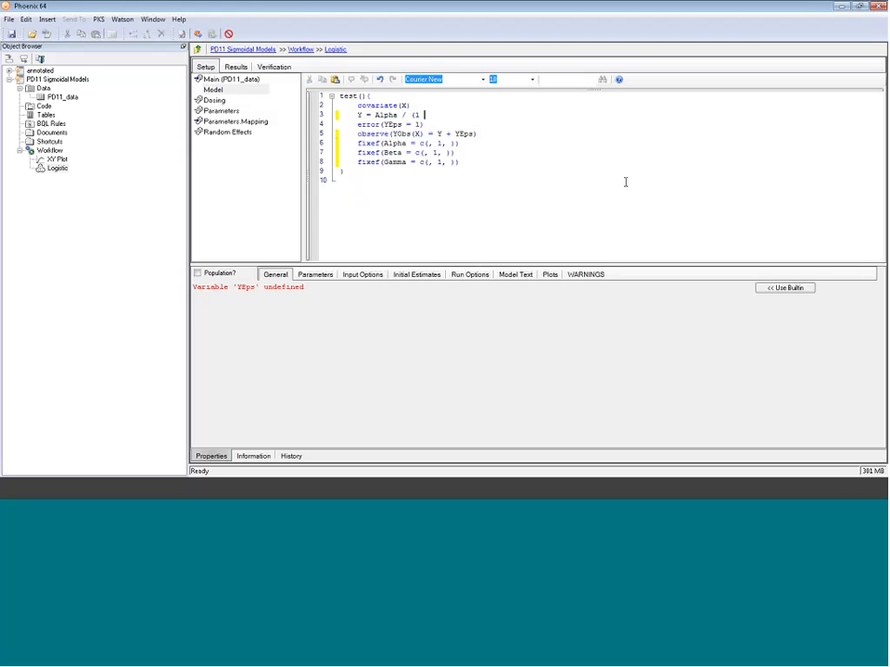
pyautogui.write('+ exp')
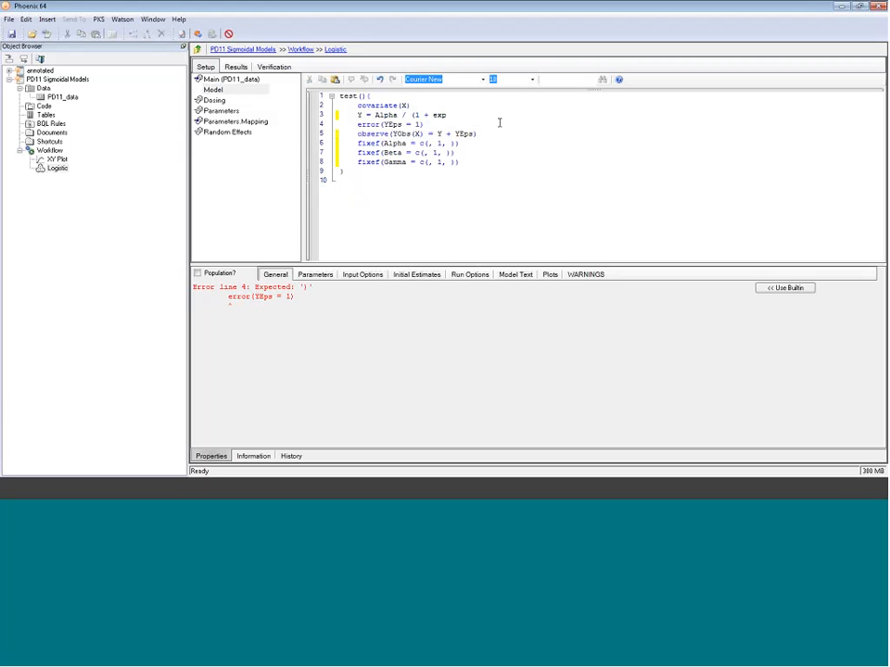
pyautogui.write('(Beta - Ga')
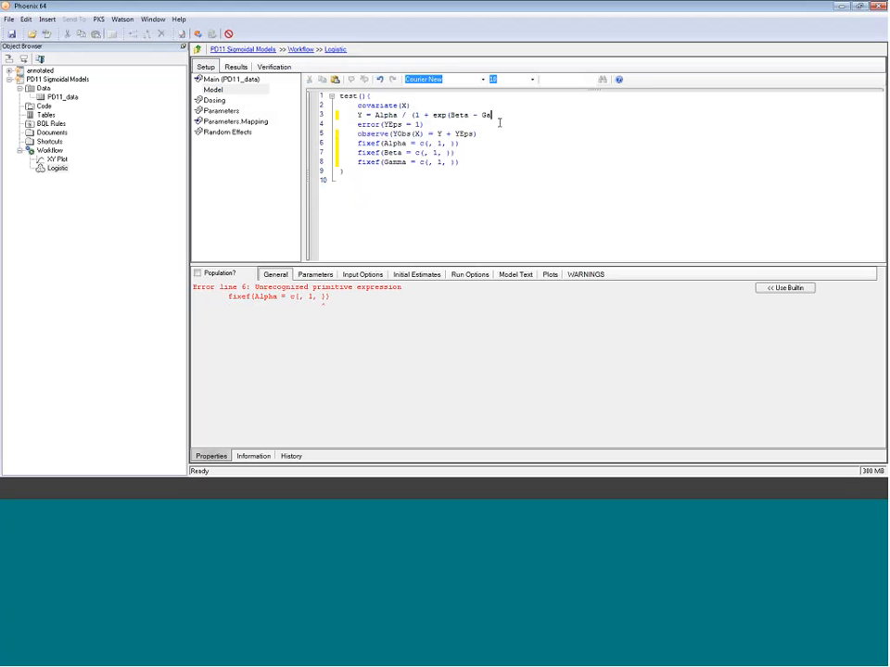
pyautogui.write('mma*X)')
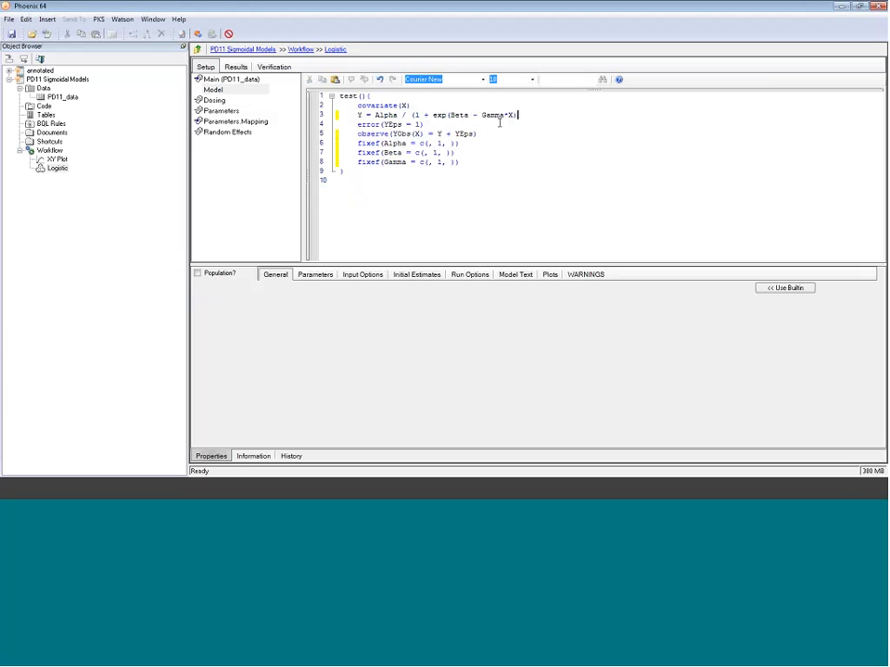
pyautogui.write(')')
# - Review the Y equation and fixef lines, and compare with the XY Plot of the data
pyautogui.moveTo(357, 115); pyautogui.dragTo(523, 117)
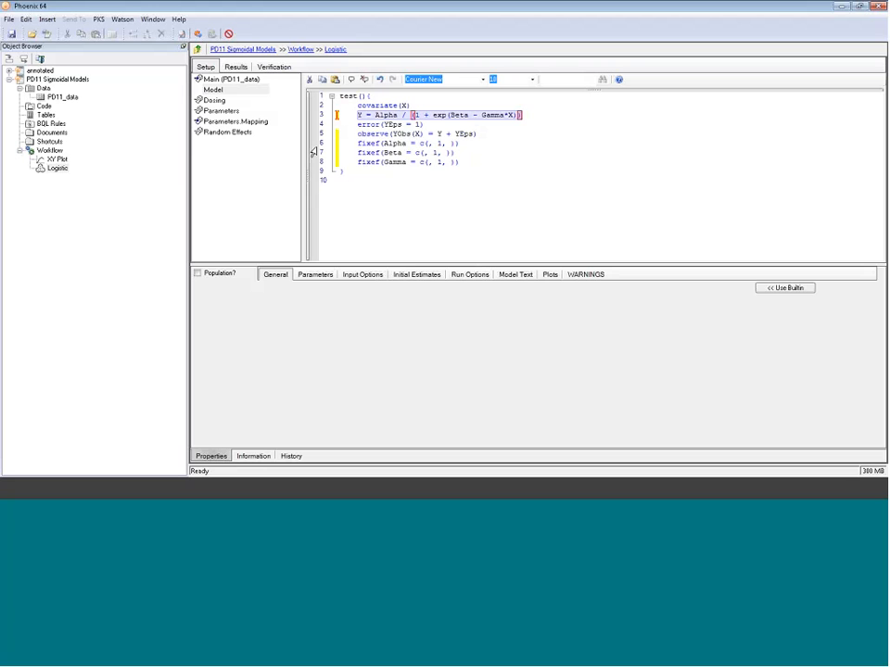
pyautogui.moveTo(313, 142); pyautogui.dragTo(461, 164)
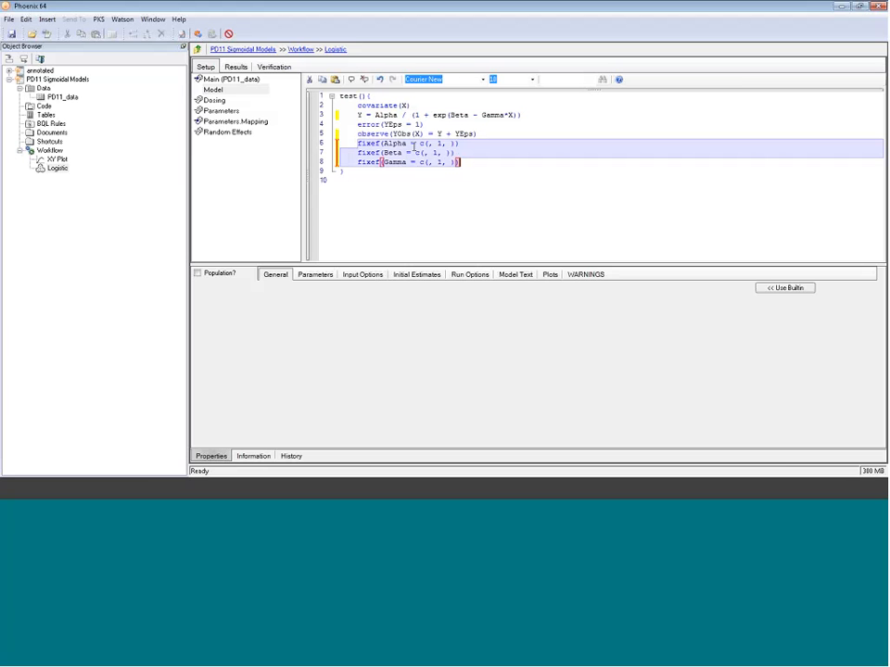
pyautogui.click(58, 158)
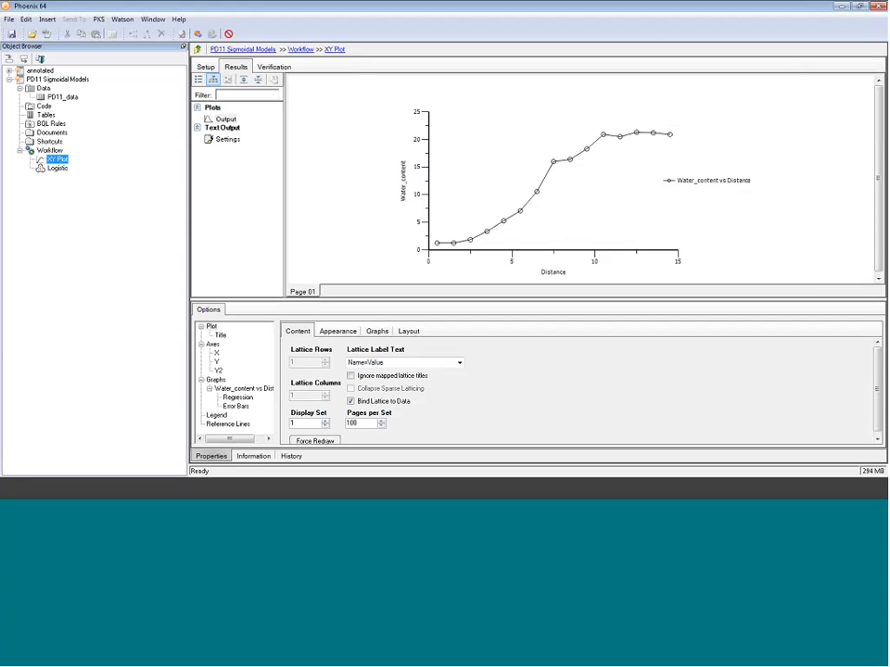
pyautogui.press('Down')
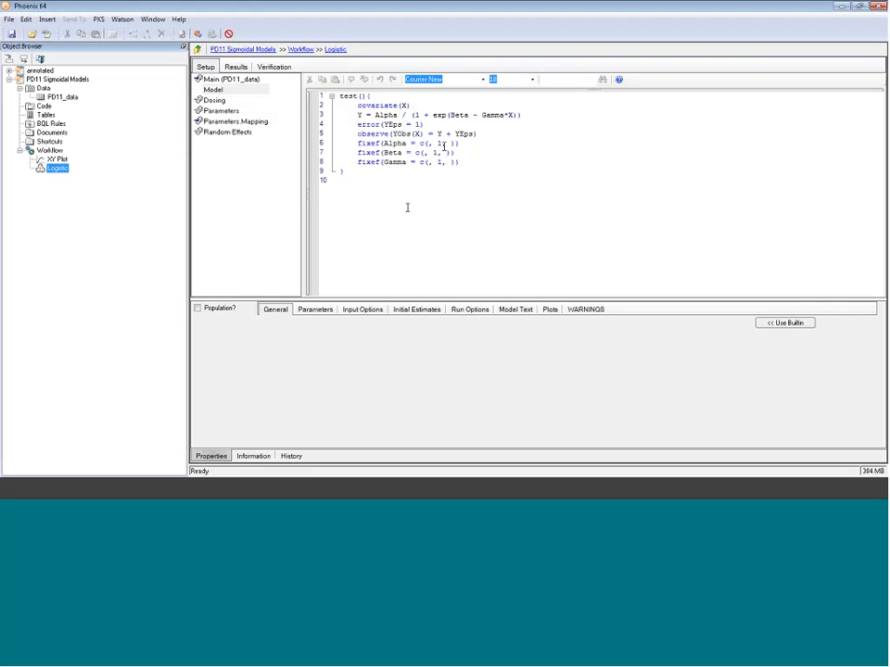
# - Set Alpha's initial estimate to 25 and remove the empty last line of the code
pyautogui.doubleClick(439, 143)
pyautogui.write('2')
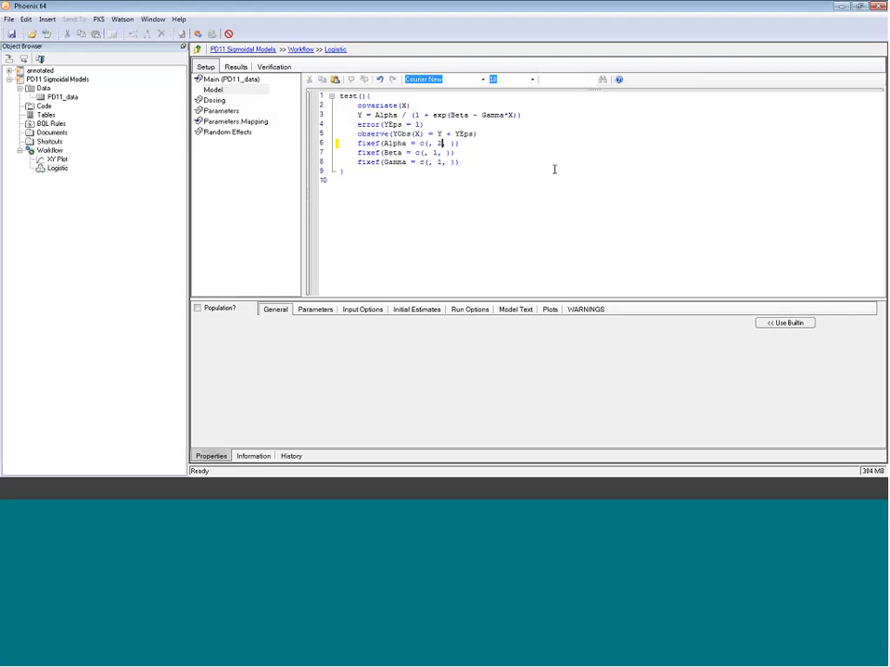
pyautogui.write('5')
pyautogui.click(459, 183)
pyautogui.press('BackSpace')
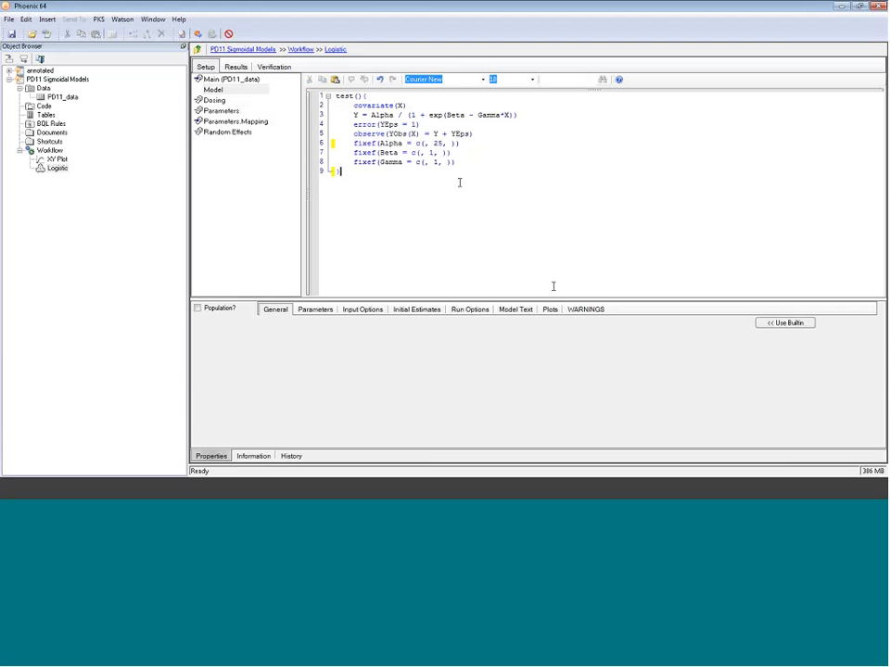
# - Map Water_content to YObs and Distance to X in the main data mappings
pyautogui.click(578, 309)
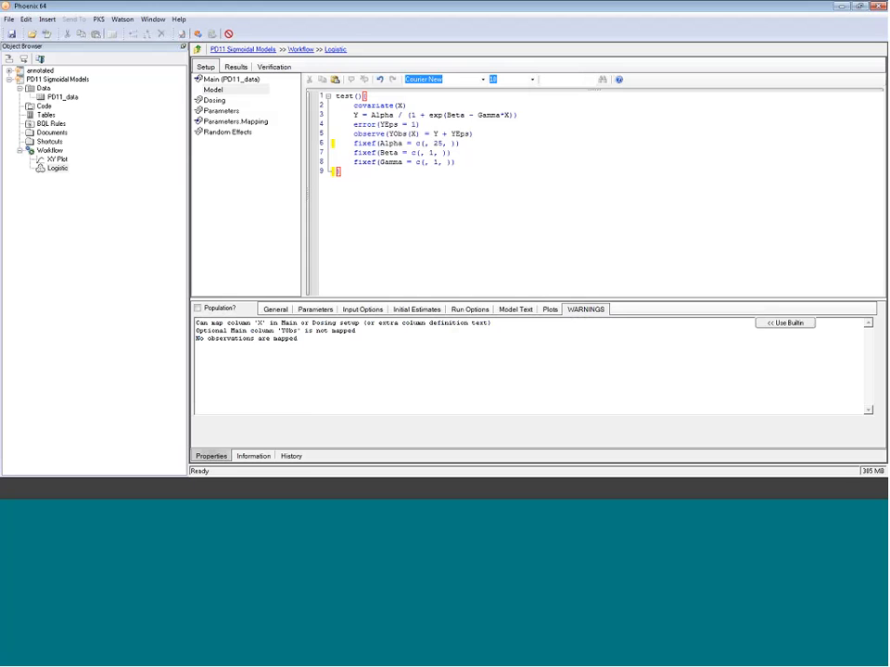
pyautogui.click(227, 80)
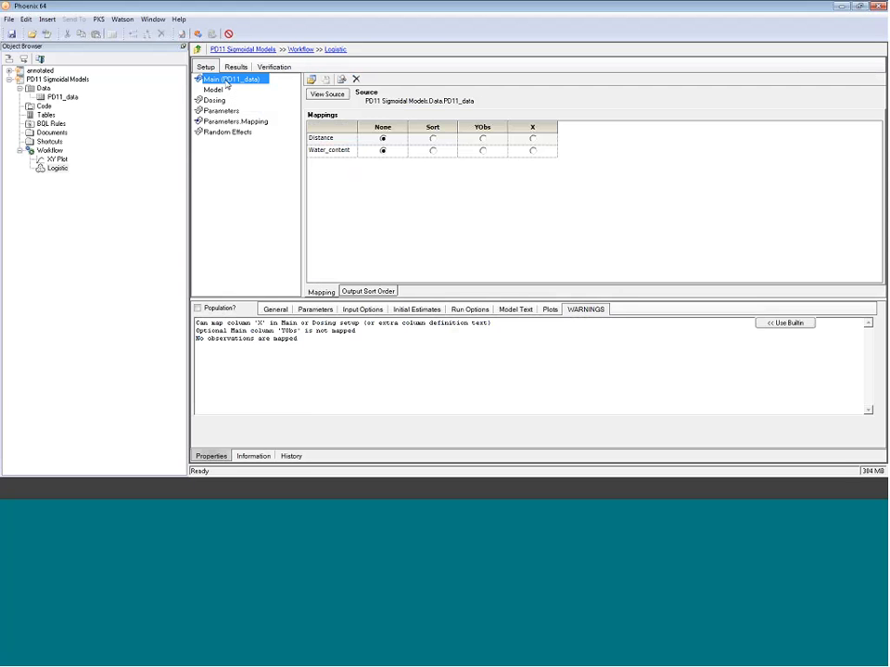
pyautogui.click(481, 151)
pyautogui.click(533, 139)
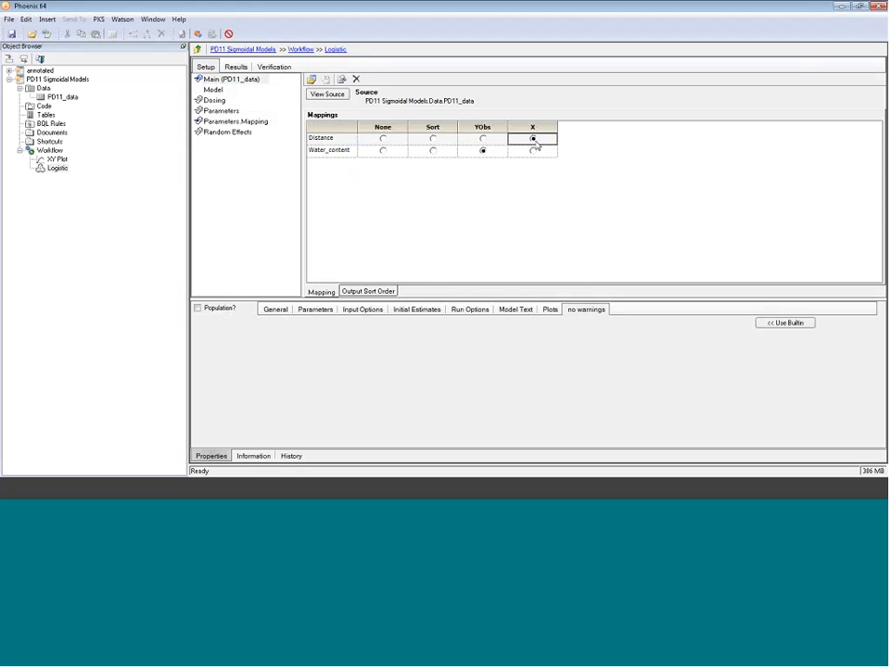
# - Execute the Logistic model and review its fitted DV, IPRED vs IVAR plot and Theta estimates
pyautogui.click(198, 34)
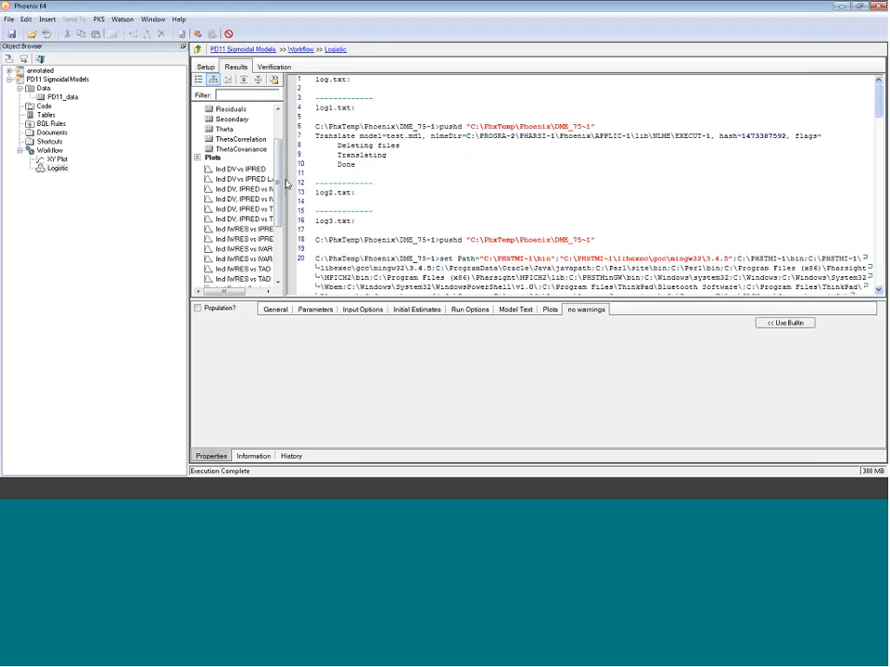
pyautogui.moveTo(283, 182); pyautogui.dragTo(345, 180)
pyautogui.click(275, 190)
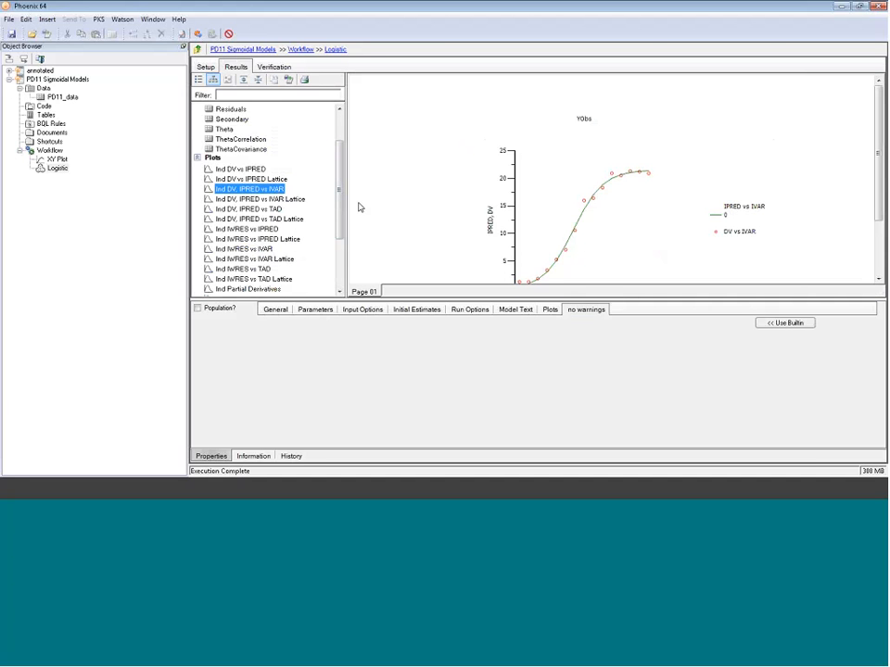
pyautogui.moveTo(877, 188)
pyautogui.mouseDown()
pyautogui.moveTo(877, 217)
pyautogui.moveTo(880, 204)
pyautogui.mouseUp()
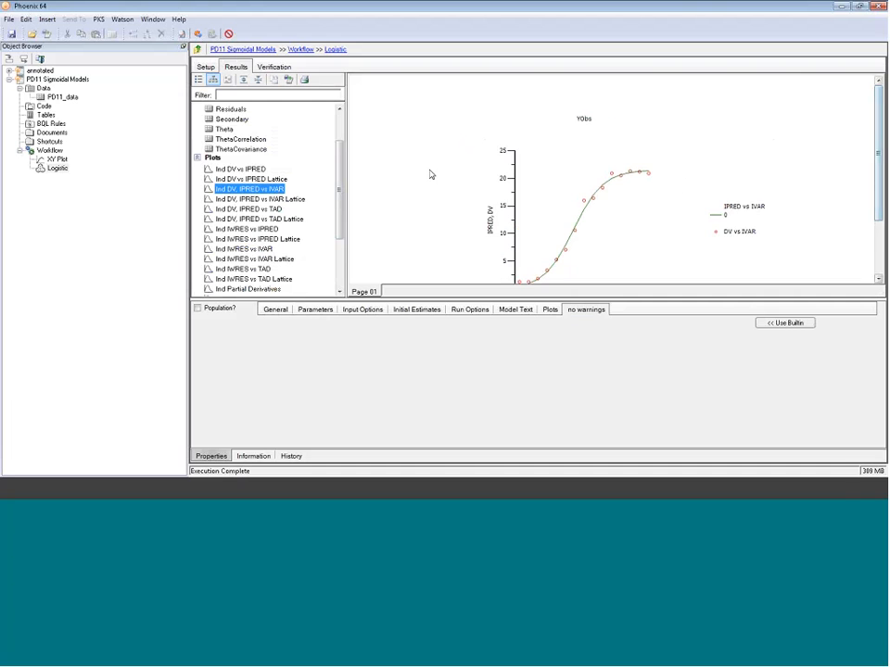
pyautogui.click(224, 129)
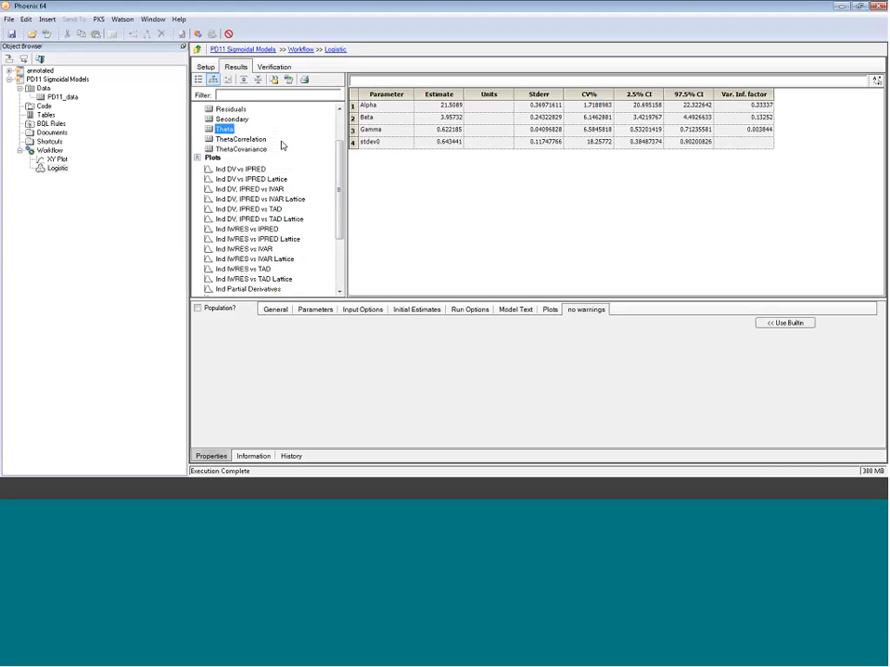
pyautogui.scroll(2, 341, 193)
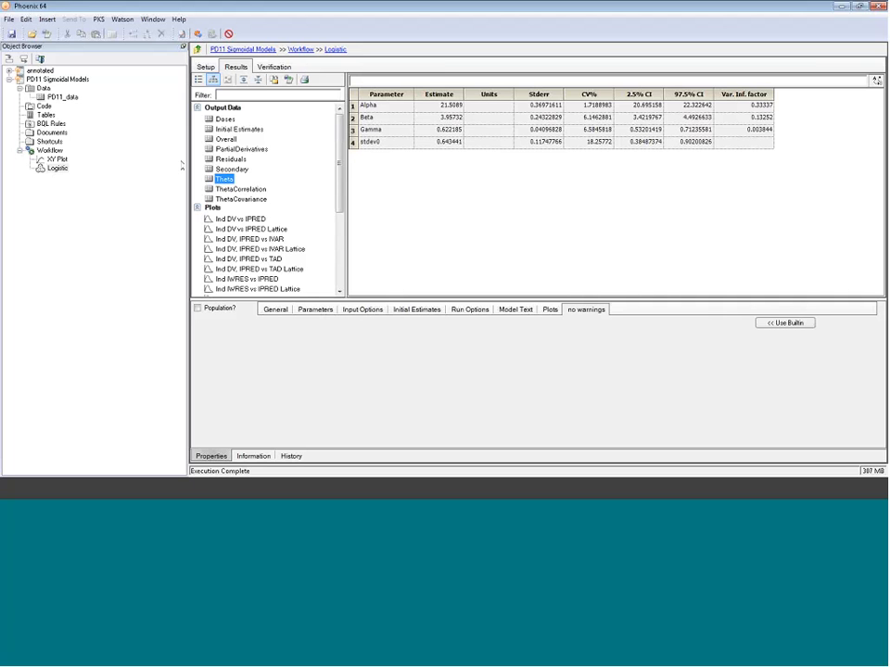
# - Copy the Logistic model and paste the copy into the Workflow
pyautogui.rightClick(53, 171)
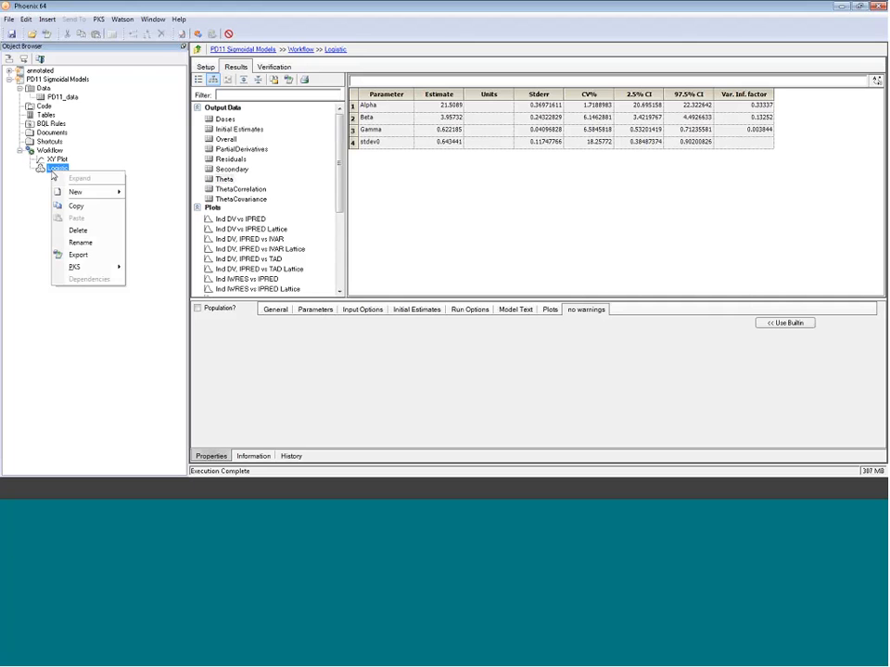
pyautogui.click(75, 205)
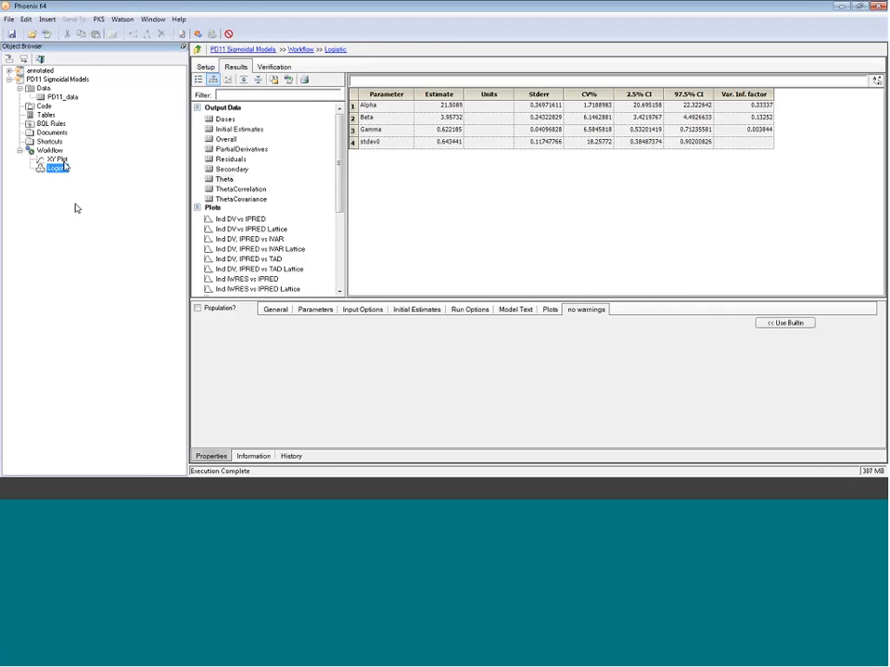
pyautogui.click(49, 150)
pyautogui.rightClick(50, 151)
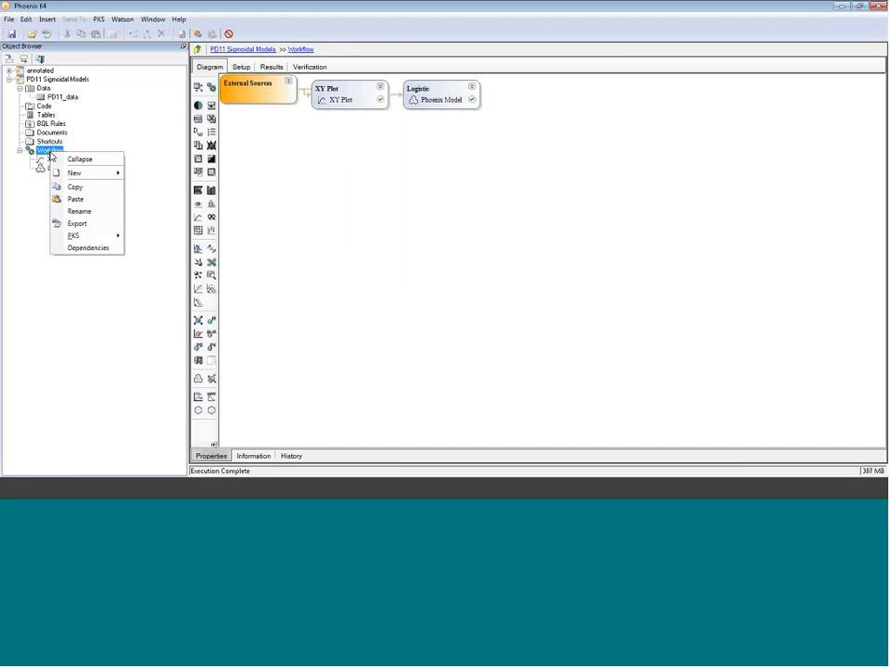
pyautogui.click(76, 199)
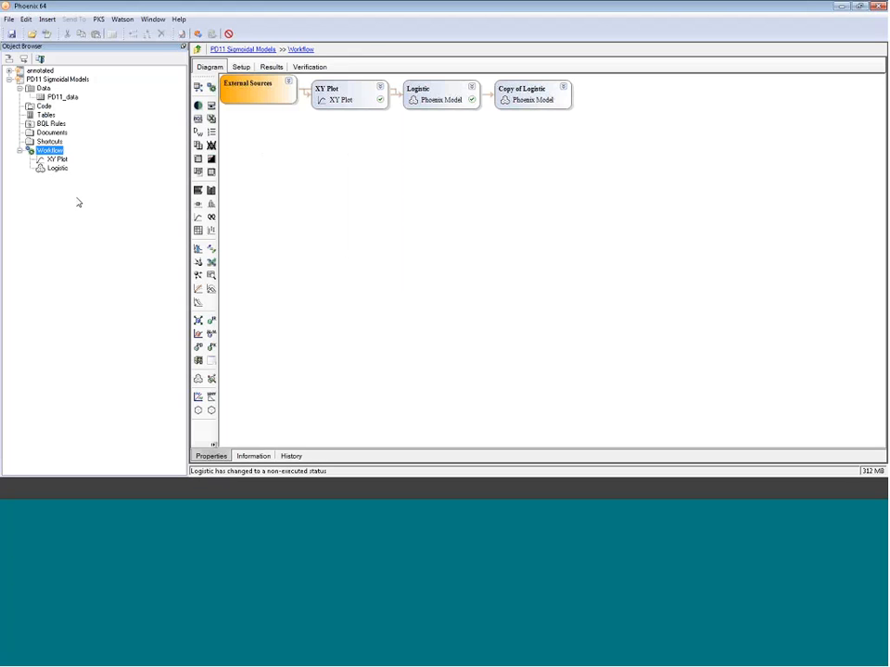
# - Rename the copied model to Gompertz
pyautogui.click(68, 177)
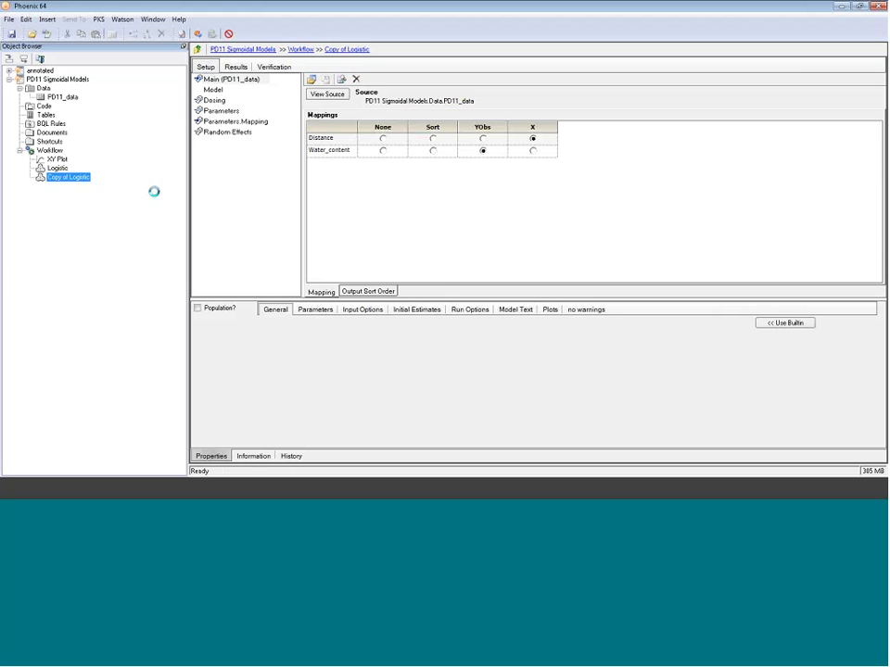
pyautogui.press('F2')
pyautogui.moveTo(90, 180); pyautogui.dragTo(39, 176)
pyautogui.write('Gompertz')
pyautogui.press('Return')
# - In the Gompertz model, change the Y equation to Alpha *exp(-exp(Beta - Gamma*X))
pyautogui.click(213, 89)
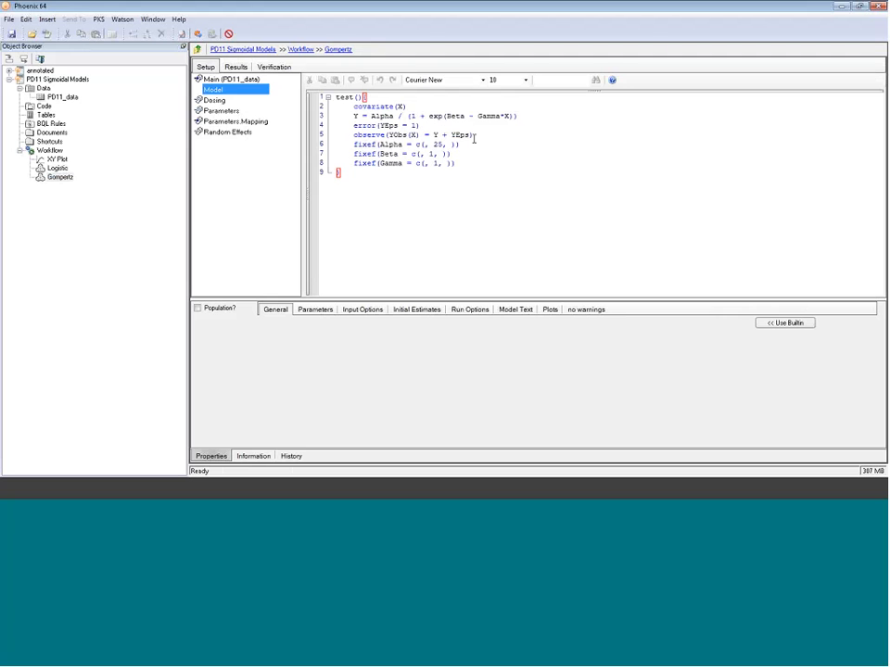
pyautogui.moveTo(517, 116); pyautogui.dragTo(398, 117)
pyautogui.write('*')
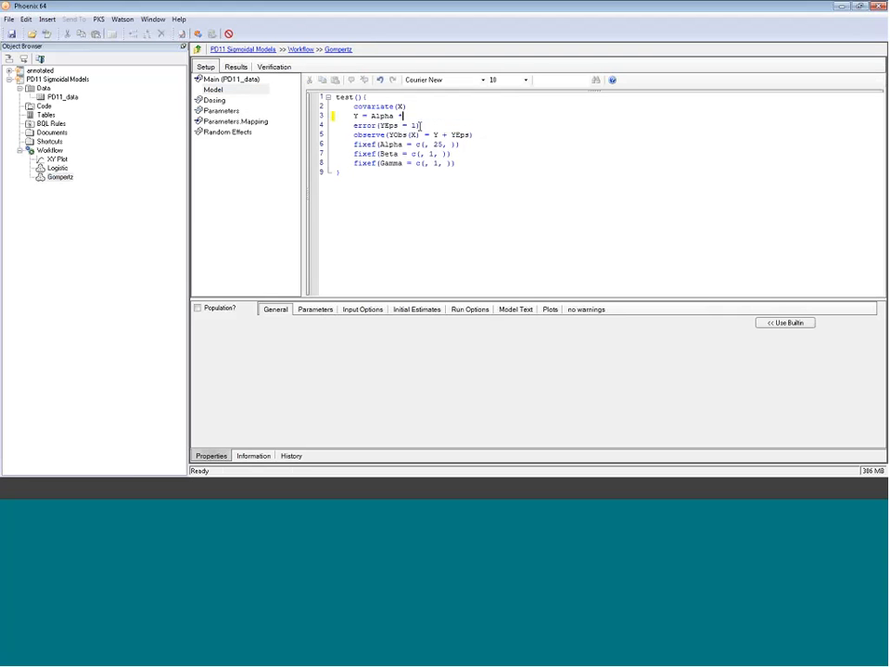
pyautogui.write('exp')
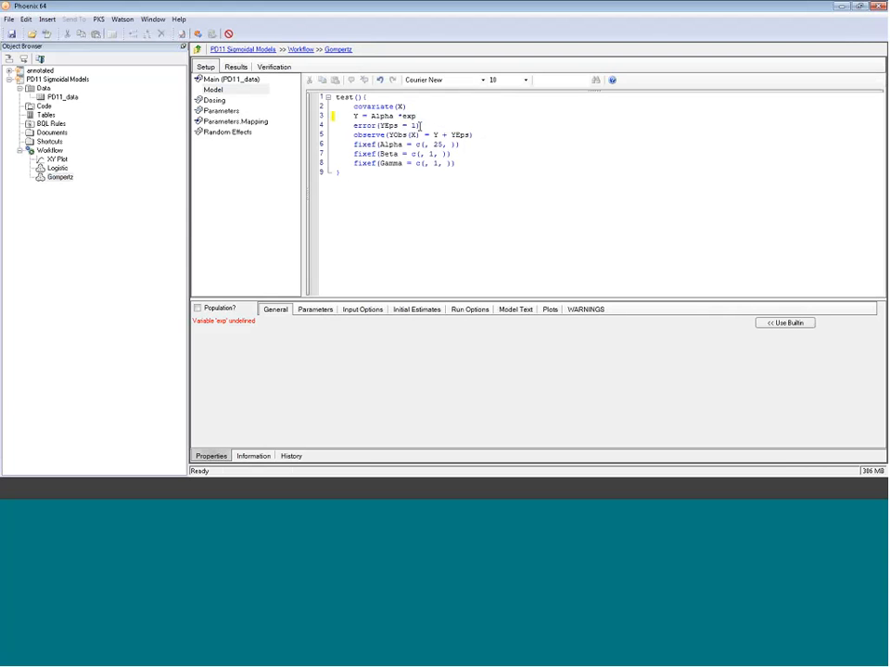
pyautogui.write('(-exp')
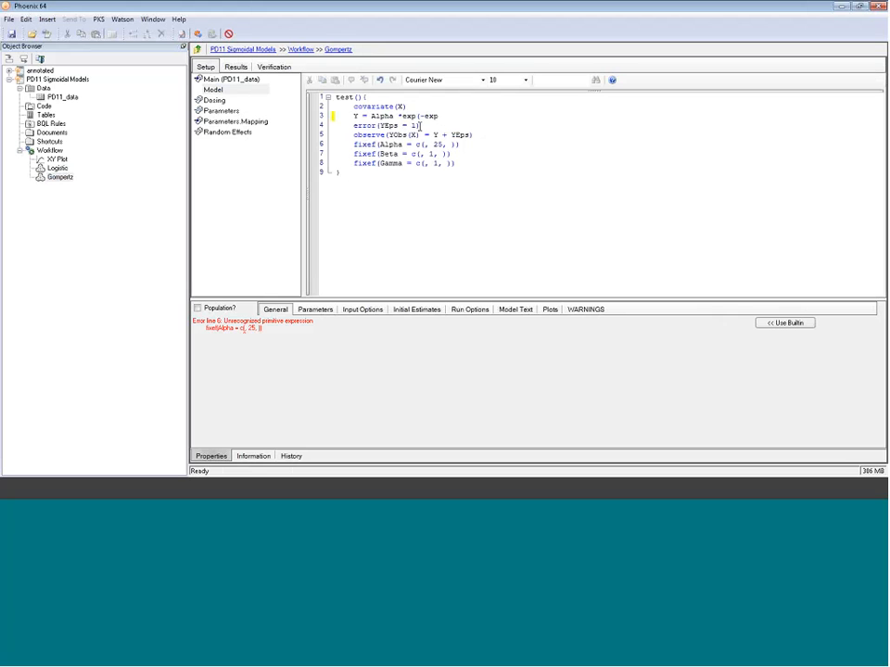
pyautogui.write('(Beta - Gamma*X))')
pyautogui.click(417, 184)
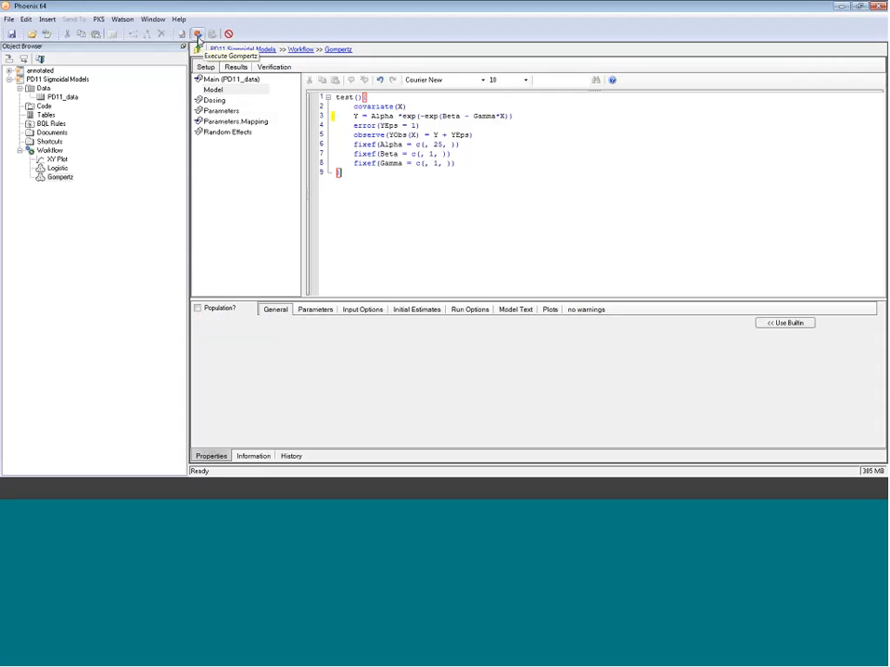
# - Execute the Gompertz model and review its Theta estimates and DV, IPRED vs IVAR plot
pyautogui.click(198, 35)
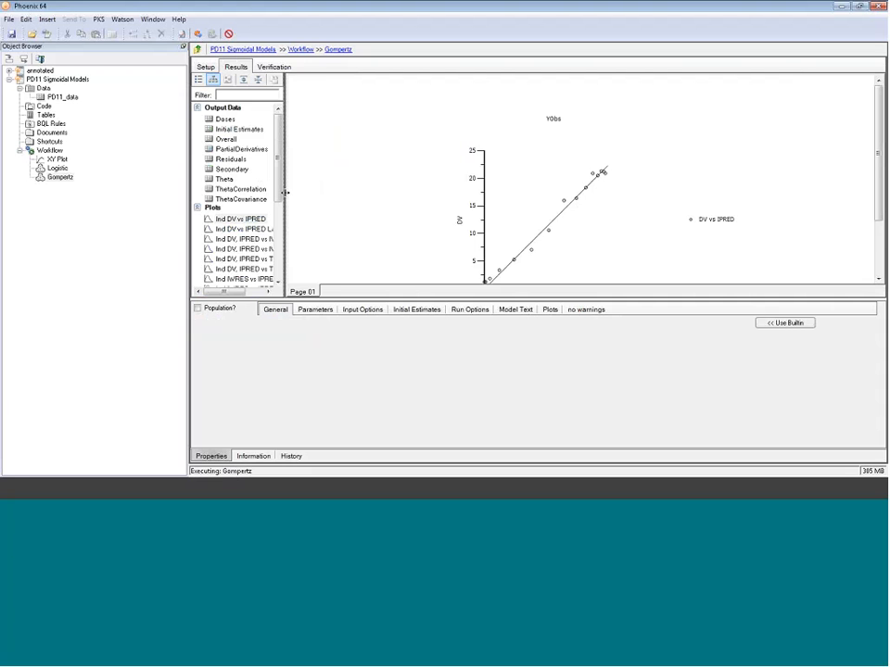
pyautogui.moveTo(284, 193); pyautogui.dragTo(320, 193)
pyautogui.click(224, 179)
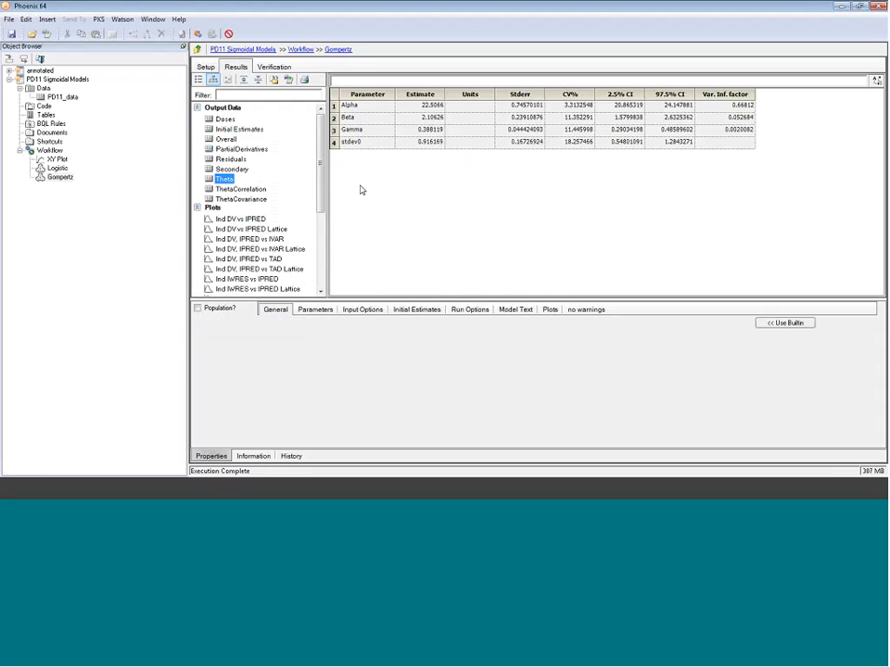
pyautogui.scroll(-1, 271, 144)
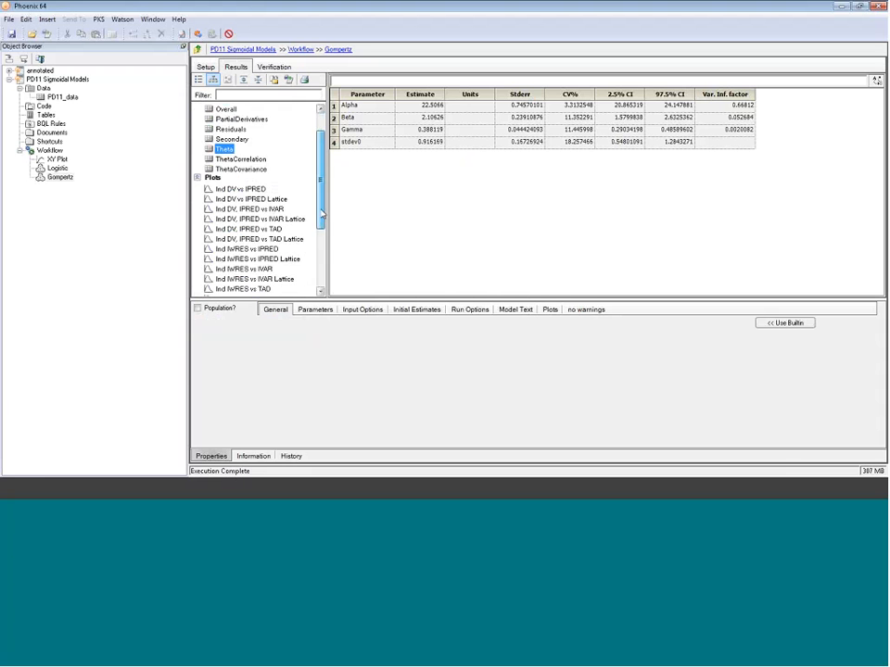
pyautogui.click(268, 210)
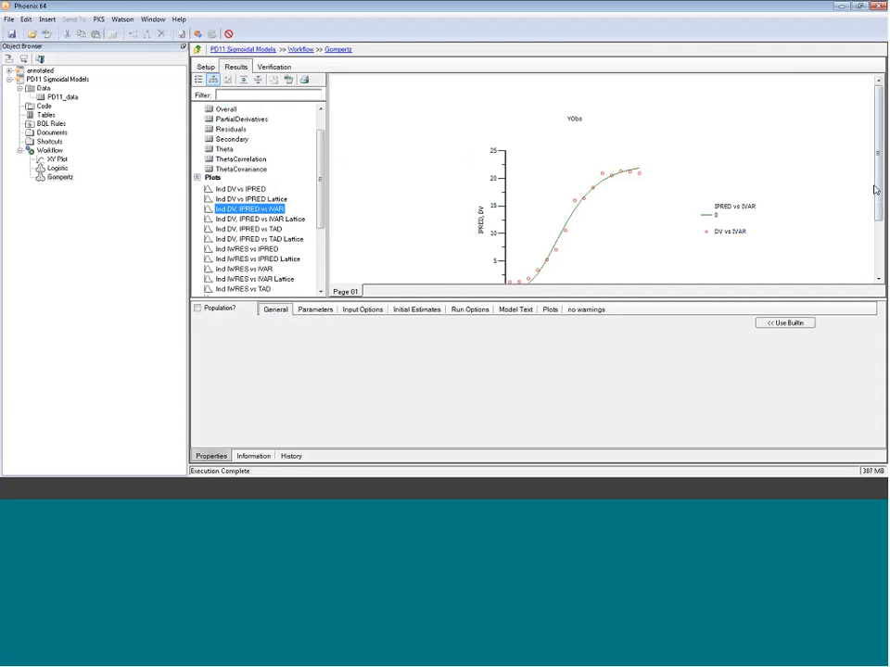
# - Copy the Logistic model
pyautogui.scroll(-1, 834, 189)
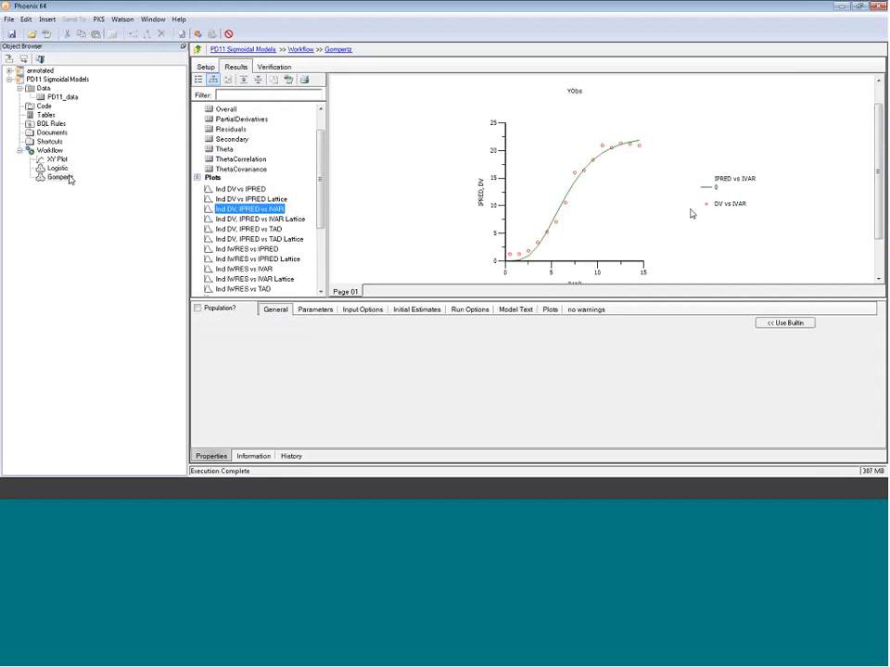
pyautogui.click(59, 168)
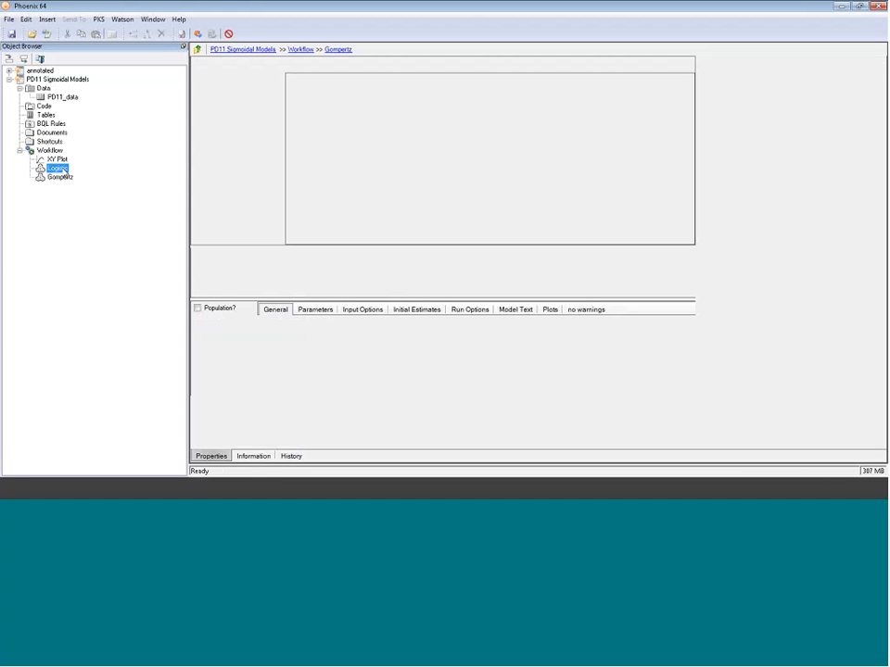
pyautogui.click(205, 66)
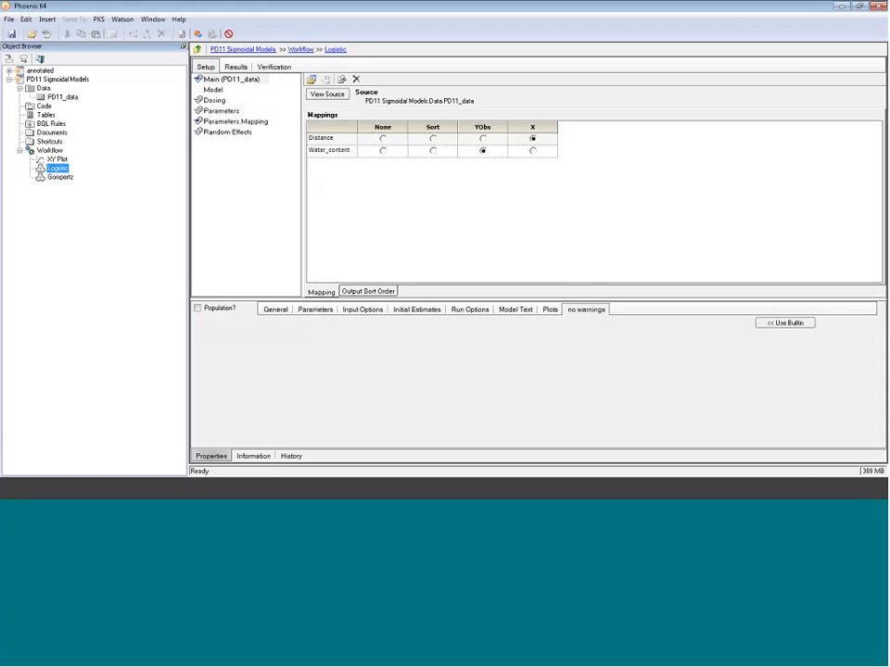
pyautogui.rightClick(57, 169)
pyautogui.click(84, 204)
# - Paste the copied model into the Workflow
pyautogui.click(51, 150)
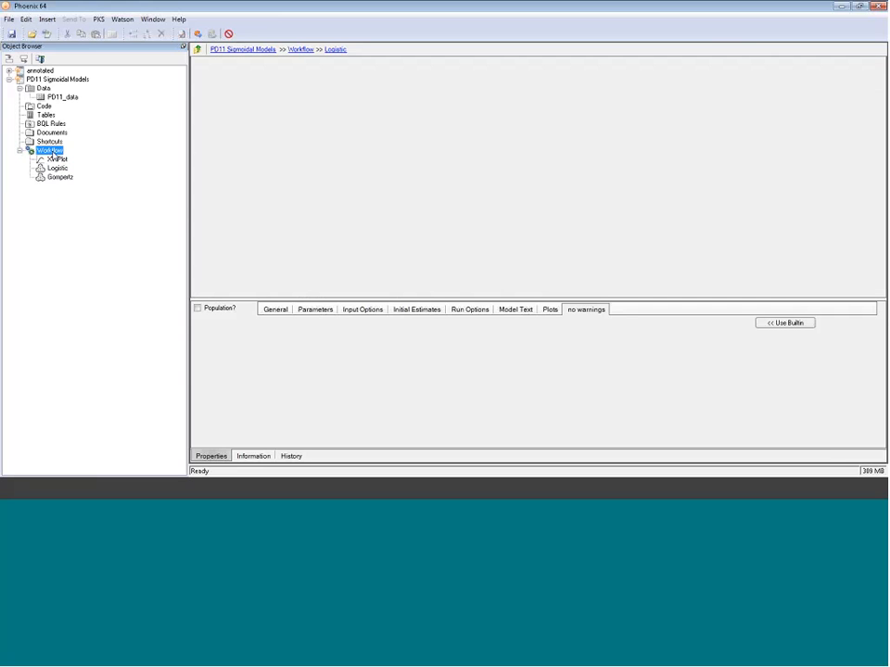
pyautogui.rightClick(51, 151)
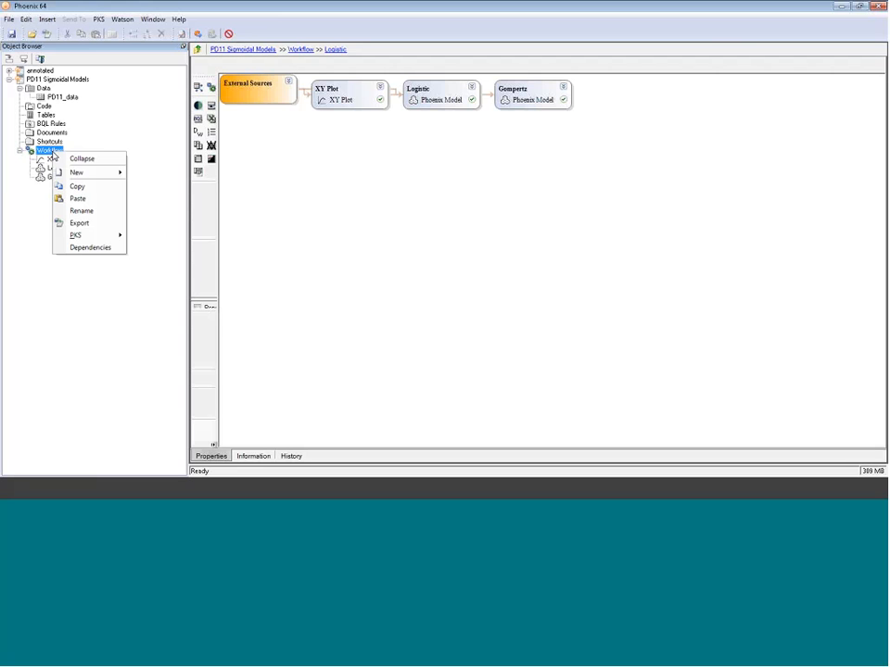
pyautogui.click(74, 199)
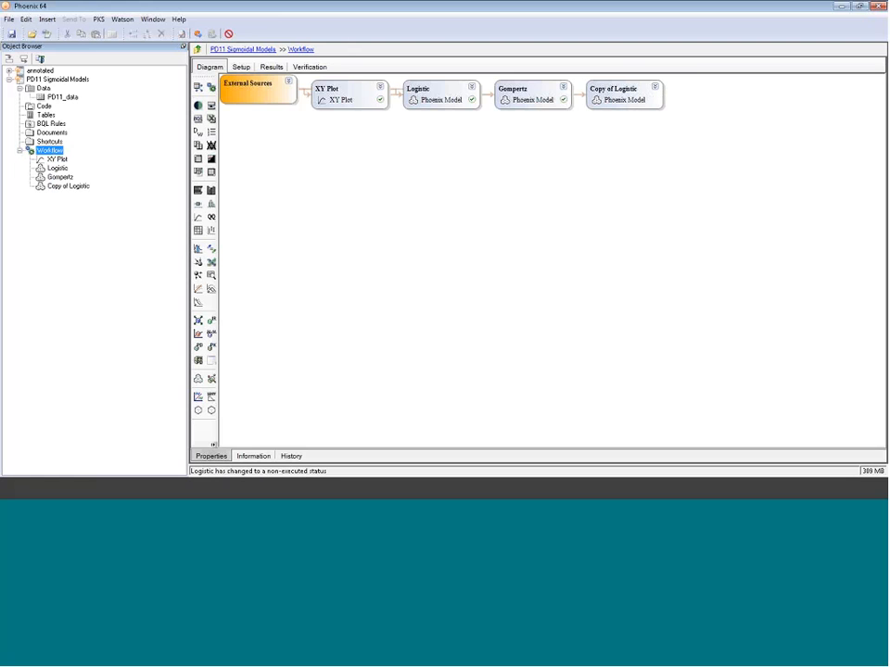
# - Rename the copied model to Weibull
pyautogui.click(88, 186)
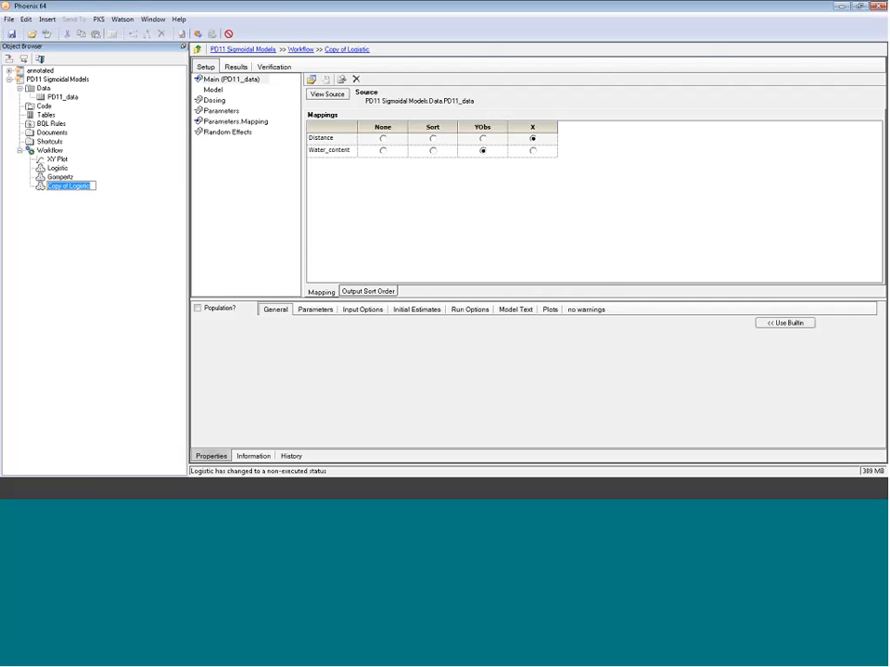
pyautogui.write('Weibull')
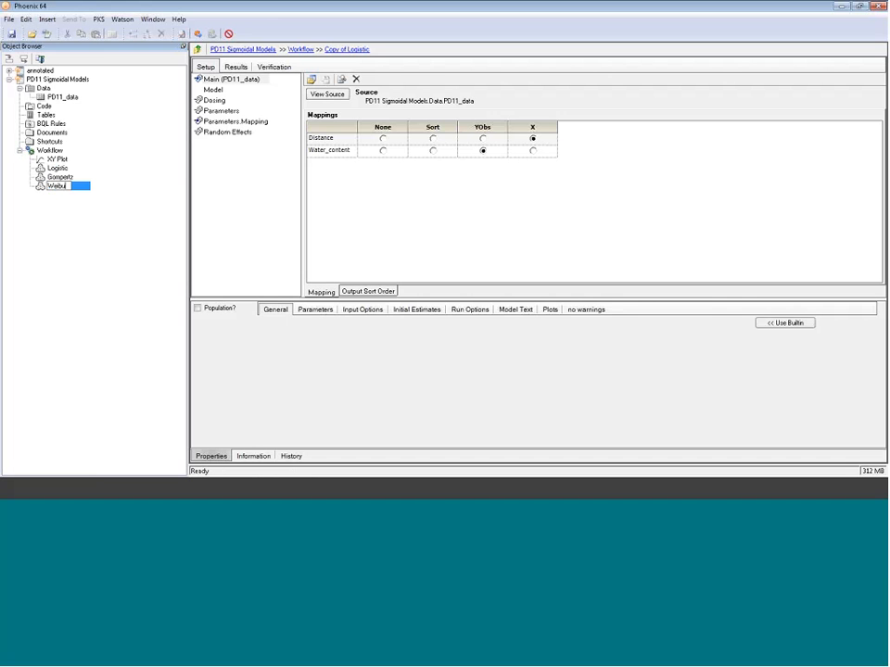
pyautogui.press('Return')
# - In the Weibull model, change the Y equation to Alpha - Beta * exp(-Gamma * X^Delta)
pyautogui.click(213, 89)
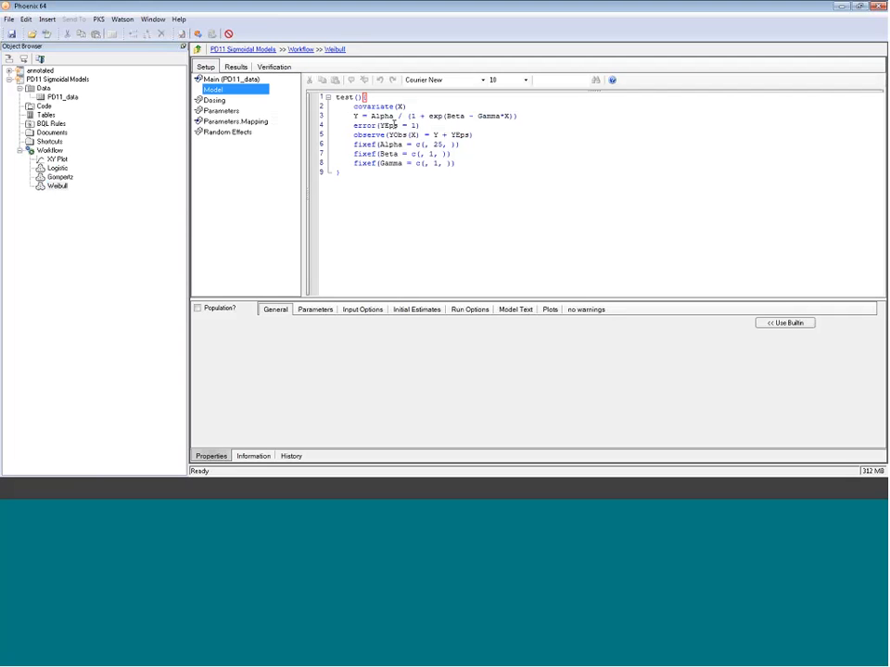
pyautogui.moveTo(518, 116); pyautogui.dragTo(398, 115)
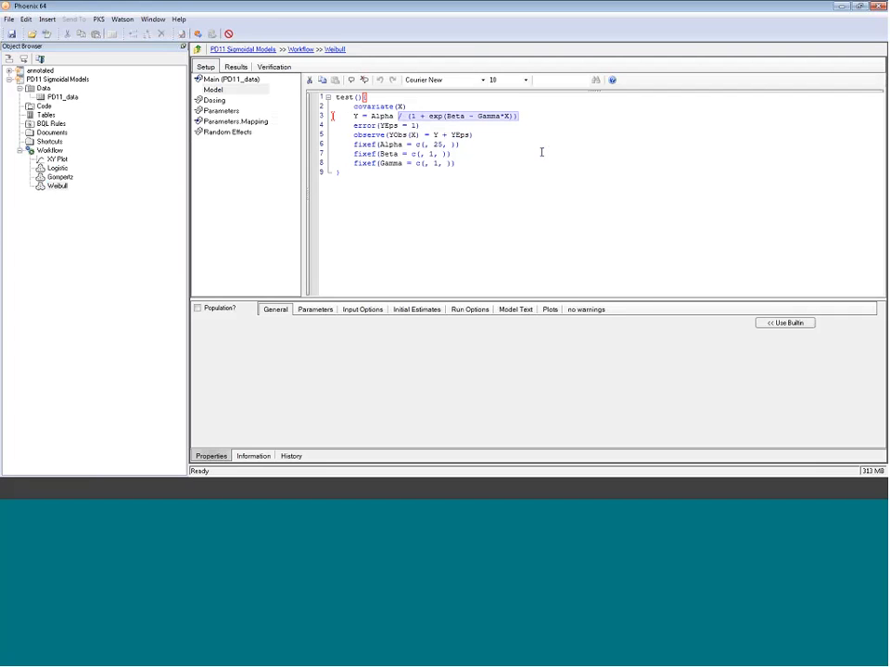
pyautogui.write('- Bet')
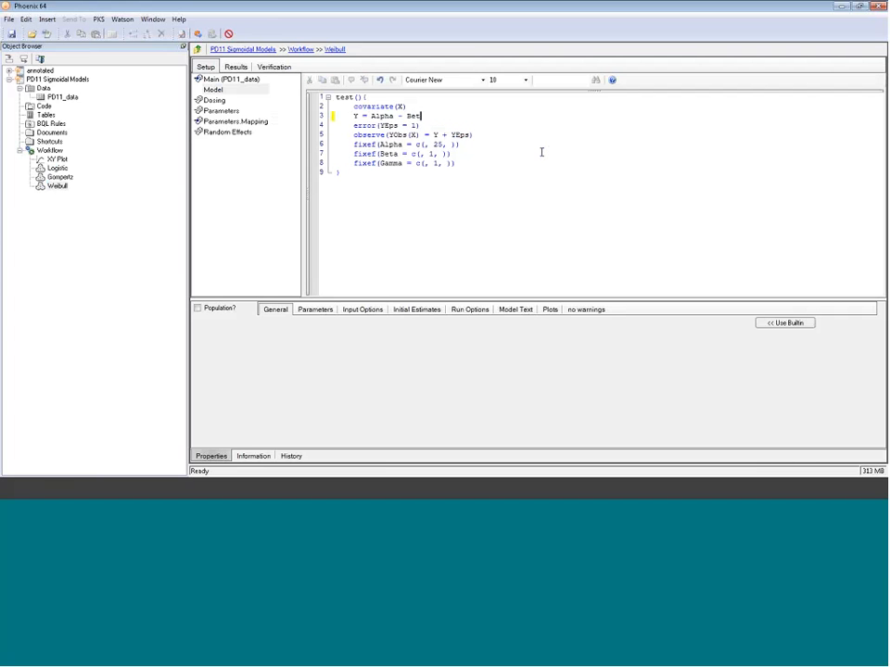
pyautogui.write('a * ex')
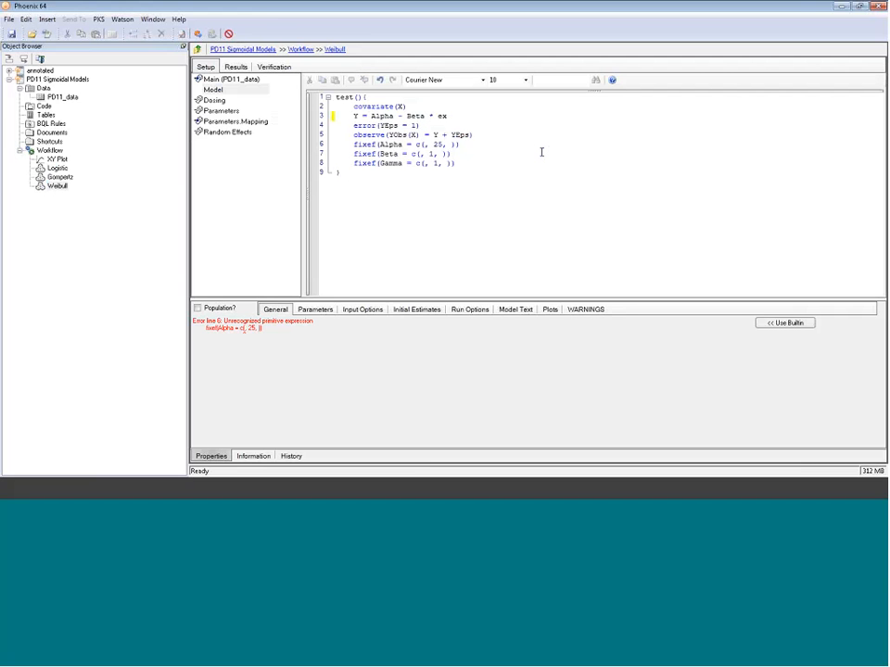
pyautogui.write('p(-Gamma * X^Delta)')
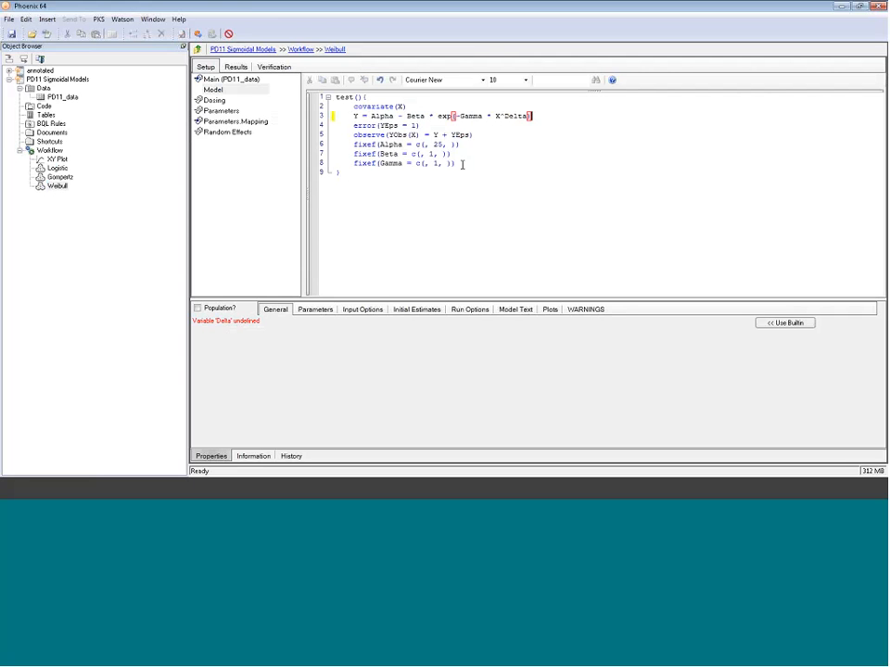
# - Duplicate the Gamma fixef line and turn the copy into fixef(Delta = c(, 1, ))
pyautogui.moveTo(462, 164); pyautogui.dragTo(332, 163)
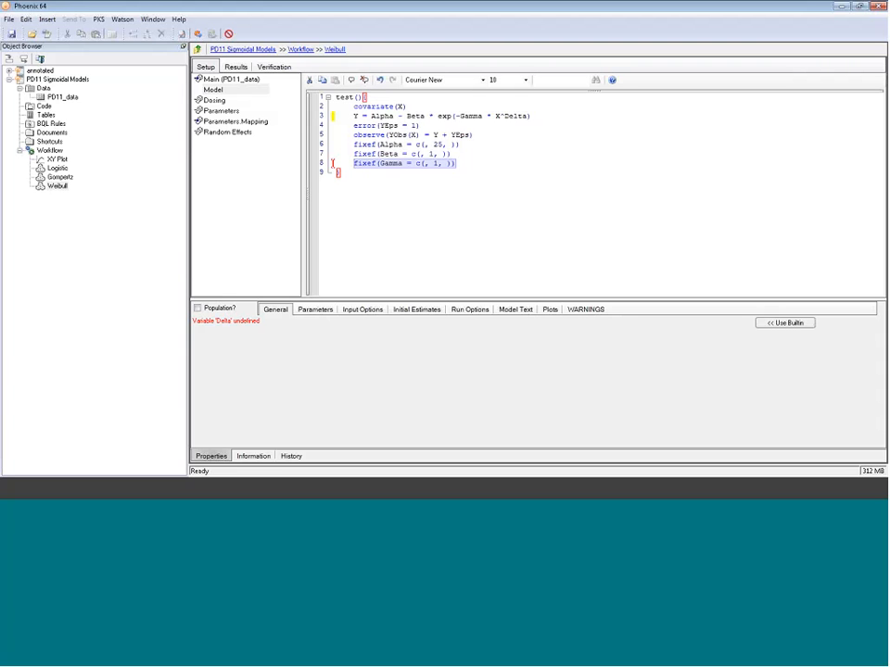
pyautogui.click(518, 172)
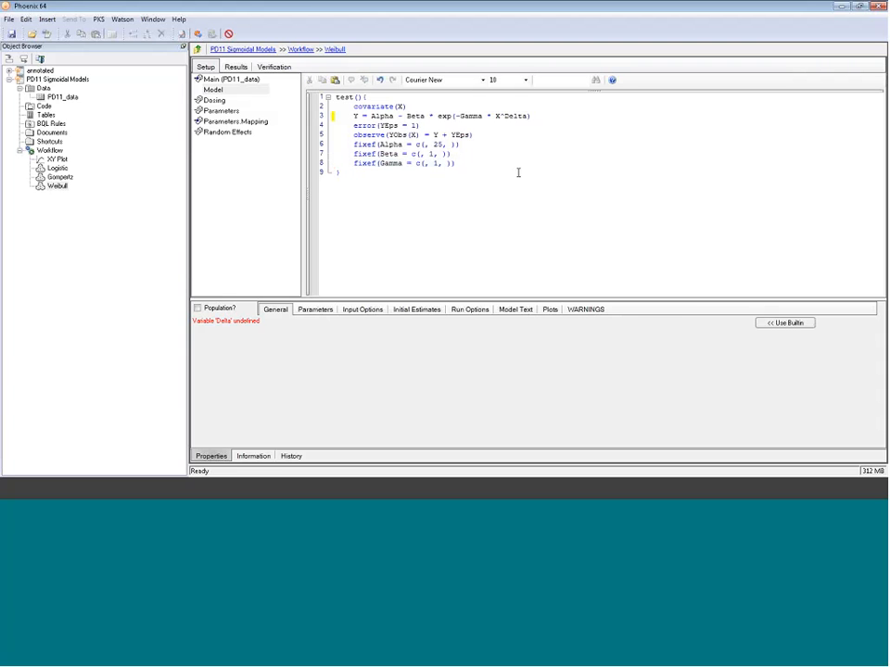
pyautogui.press('Return')
pyautogui.hotkey('ctrl', 'v')
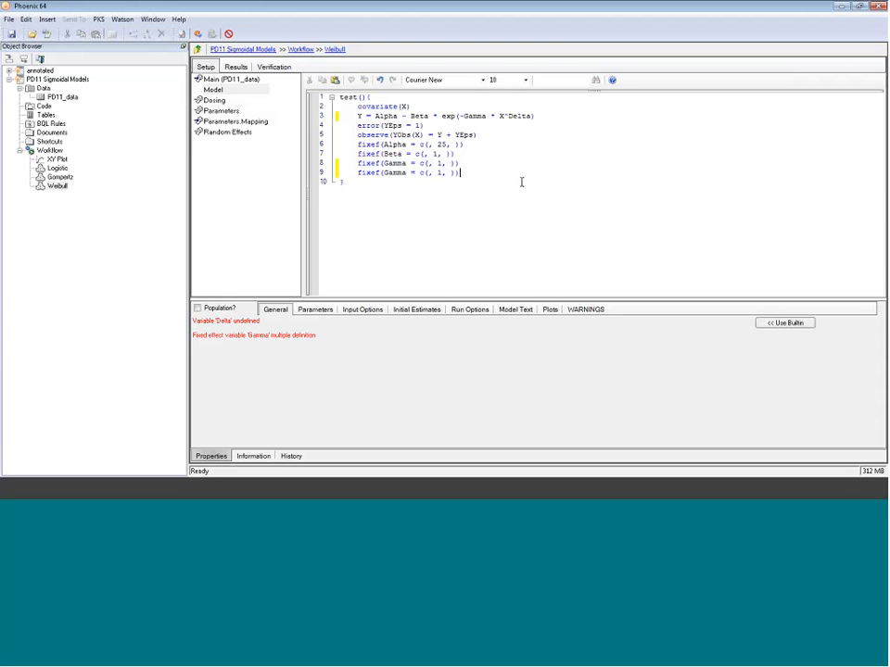
pyautogui.click(408, 172)
pyautogui.press('BackSpace')
pyautogui.press('BackSpace')
pyautogui.press('BackSpace')
pyautogui.press('BackSpace')
pyautogui.press('BackSpace')
pyautogui.write('Del')
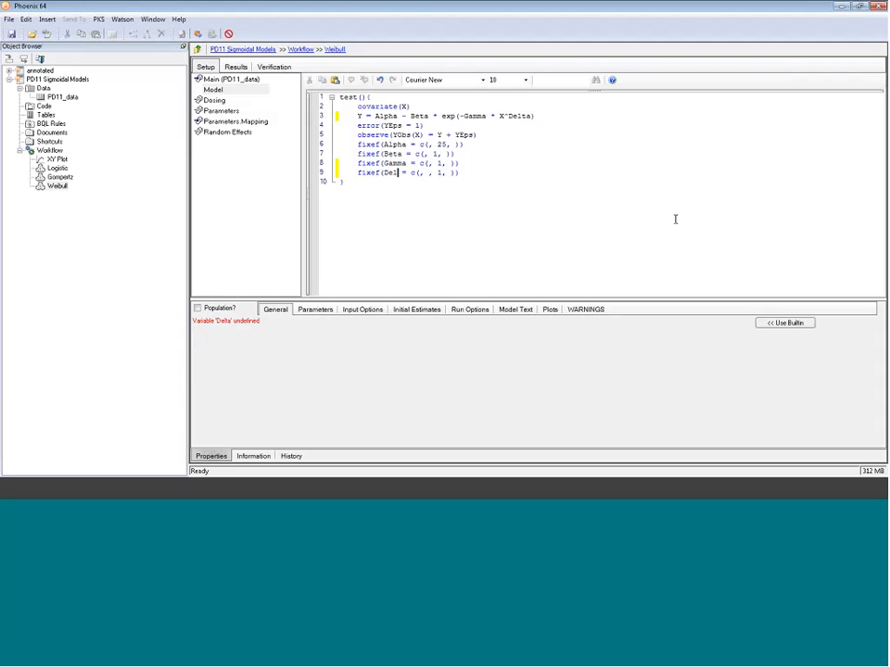
pyautogui.write('ta')
pyautogui.press('End')
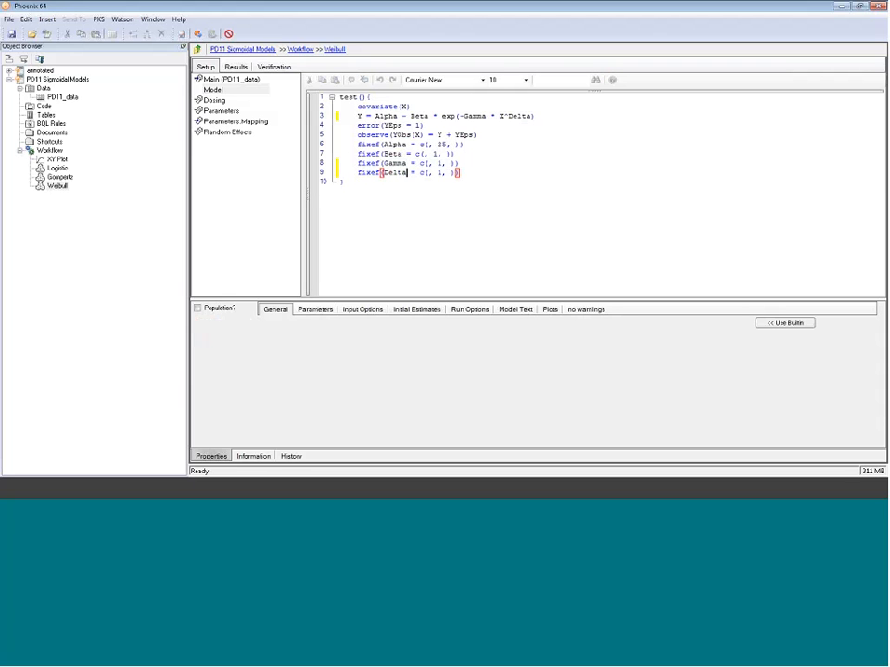
# - Execute the Weibull model and review its Theta estimates and DV, IPRED vs IVAR plot
pyautogui.click(229, 91)
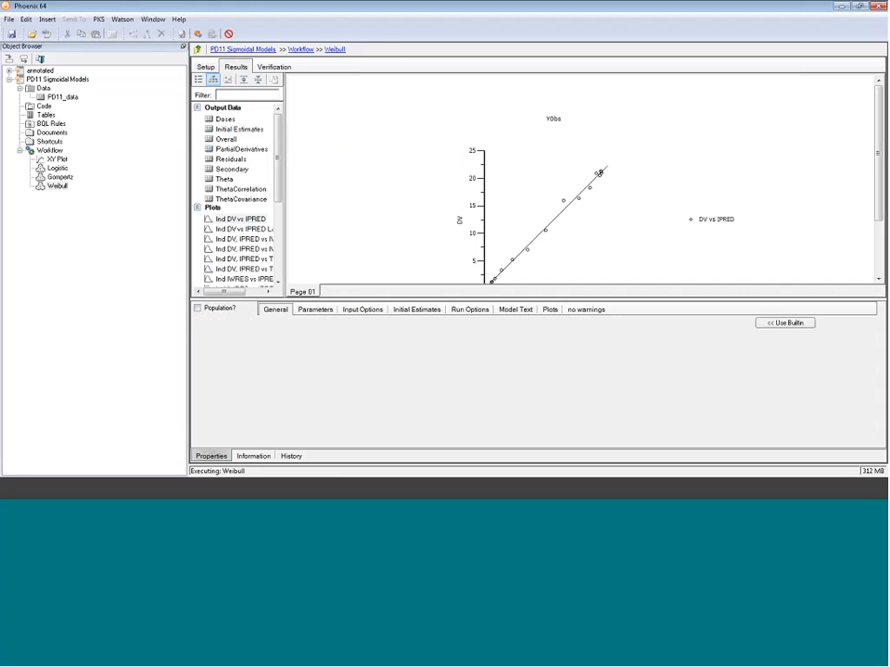
pyautogui.moveTo(284, 178); pyautogui.dragTo(320, 177)
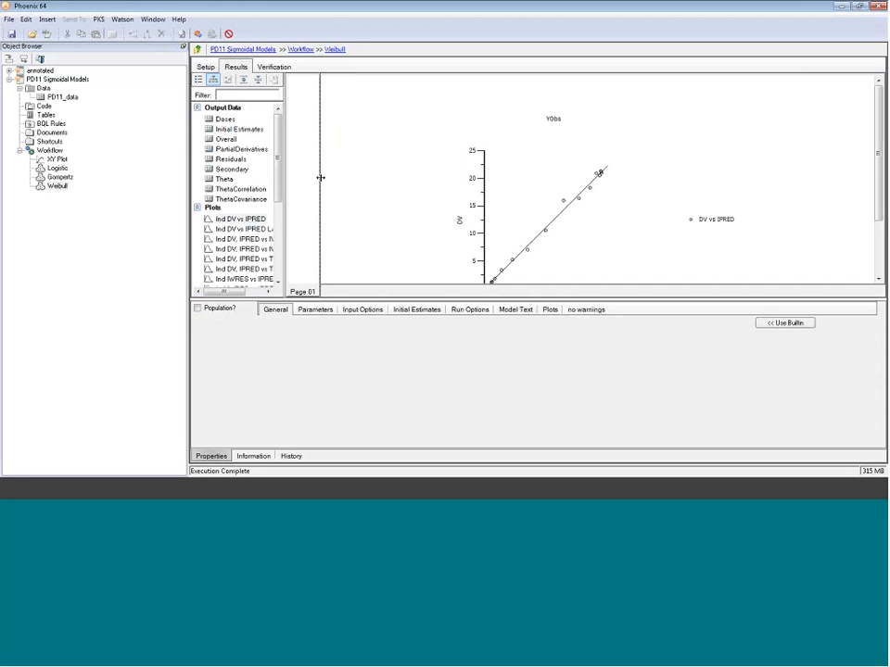
pyautogui.click(231, 183)
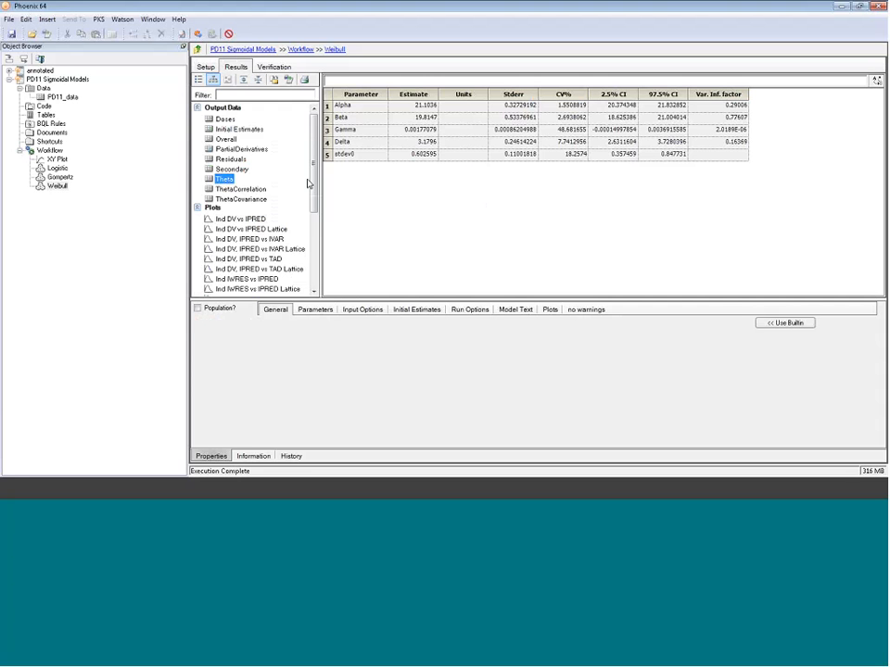
pyautogui.scroll(-1, 308, 179)
pyautogui.click(248, 199)
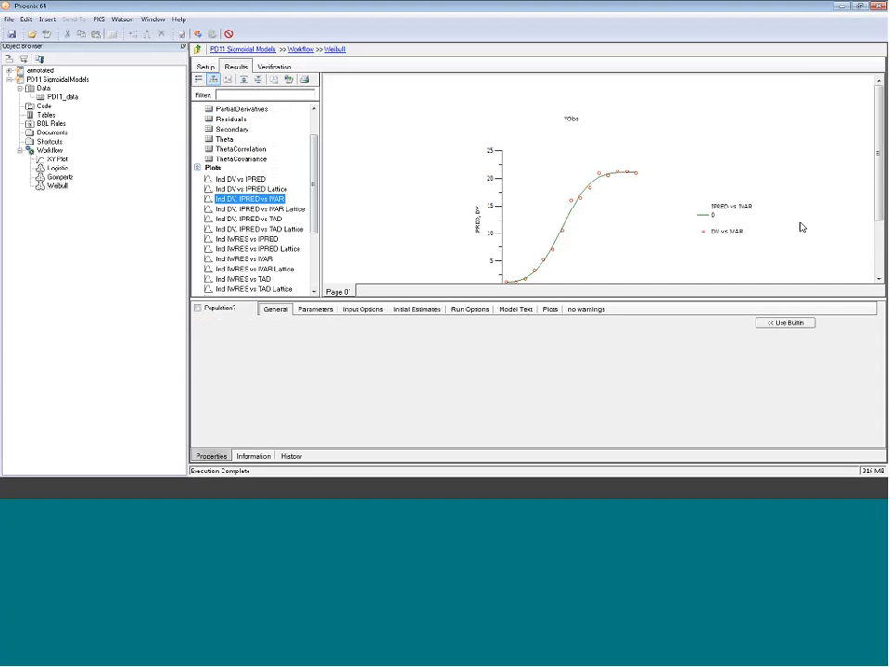
pyautogui.moveTo(880, 197); pyautogui.dragTo(880, 228)
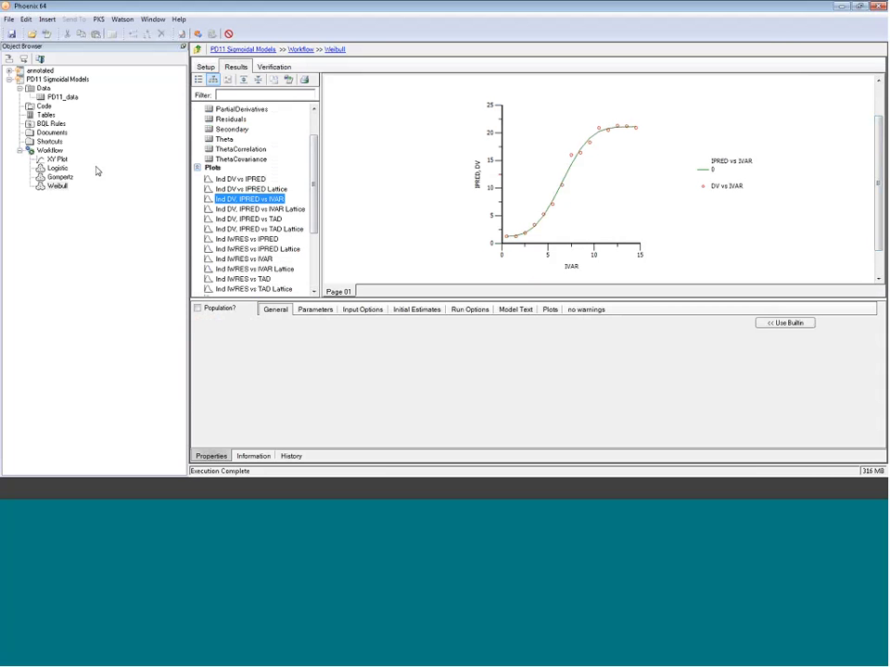
# - Copy the Weibull model and paste the copy into the Workflow
pyautogui.rightClick(65, 186)
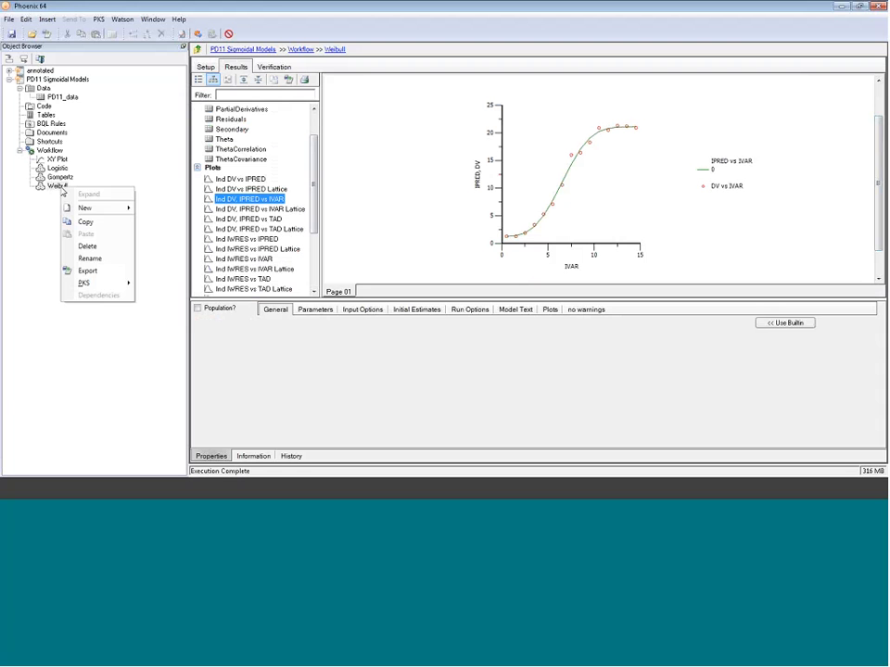
pyautogui.click(92, 222)
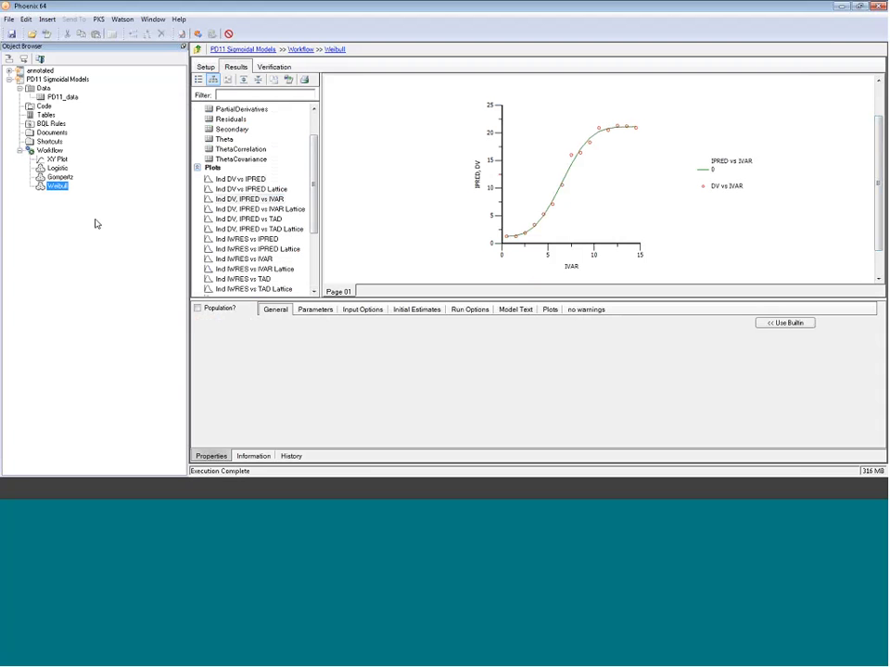
pyautogui.rightClick(52, 153)
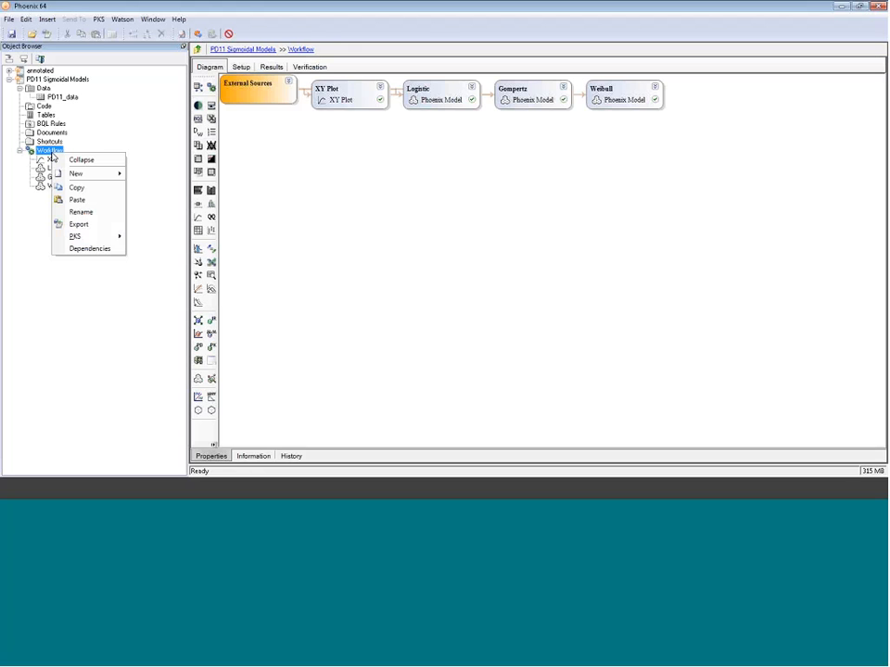
pyautogui.click(206, 200)
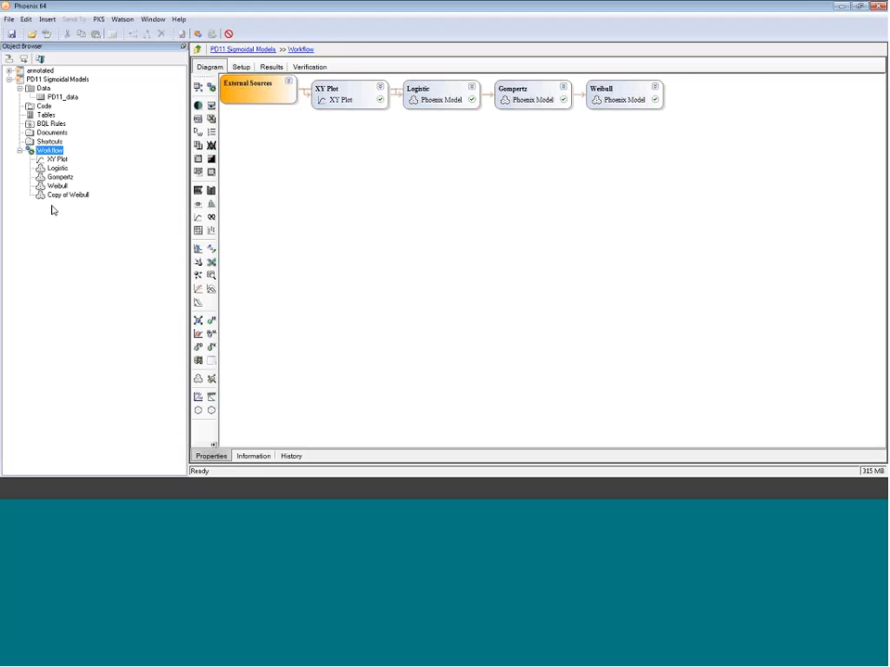
# - Rename the copied model to Richards
pyautogui.click(86, 197)
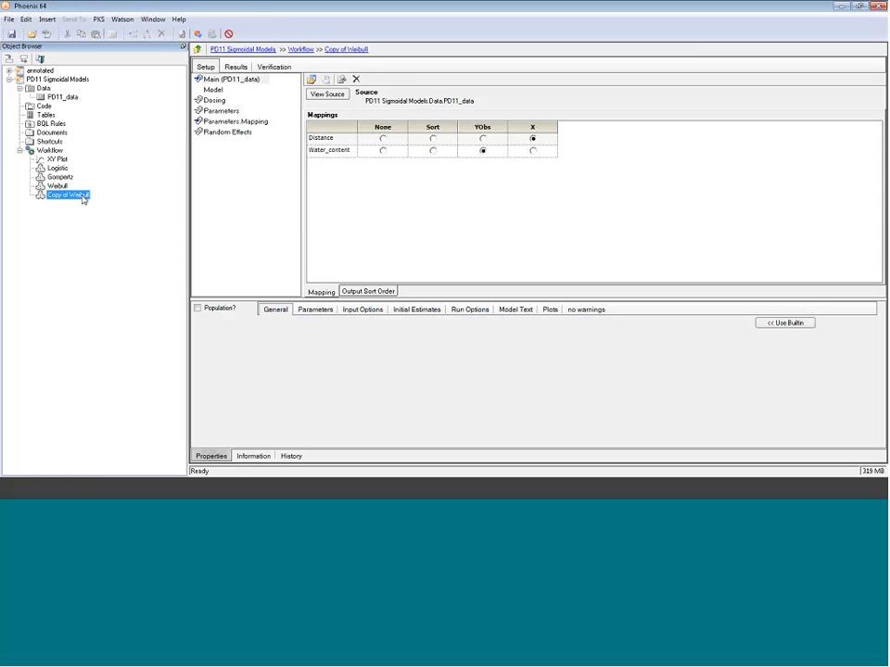
pyautogui.press('F2')
pyautogui.write('Fiichards')
pyautogui.press('Return')
# - In the Richards model, change the Y equation to Alpha / ((1 + exp(Beta - Gamma*X))^(1/Delta))
pyautogui.click(213, 88)
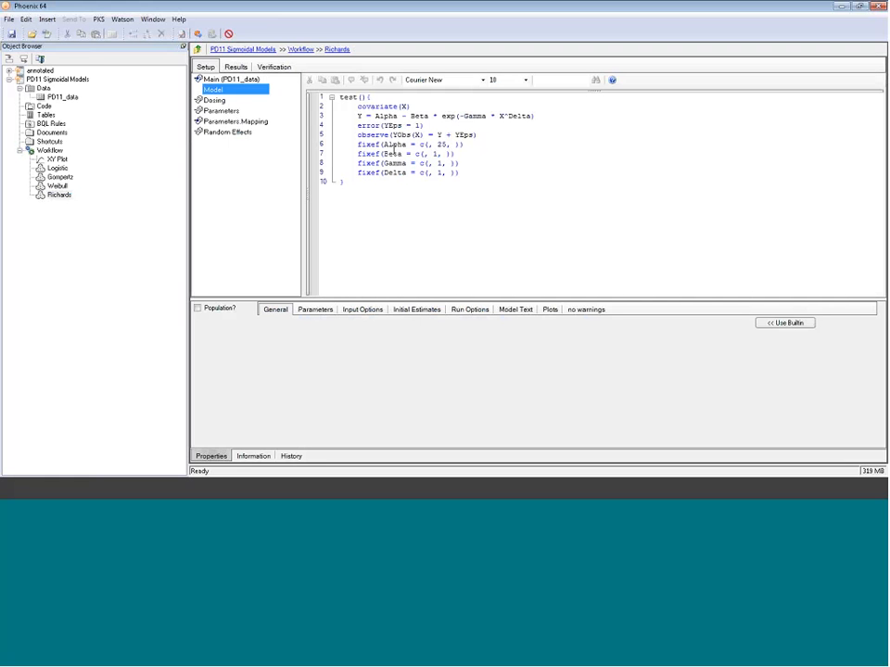
pyautogui.click(371, 96)
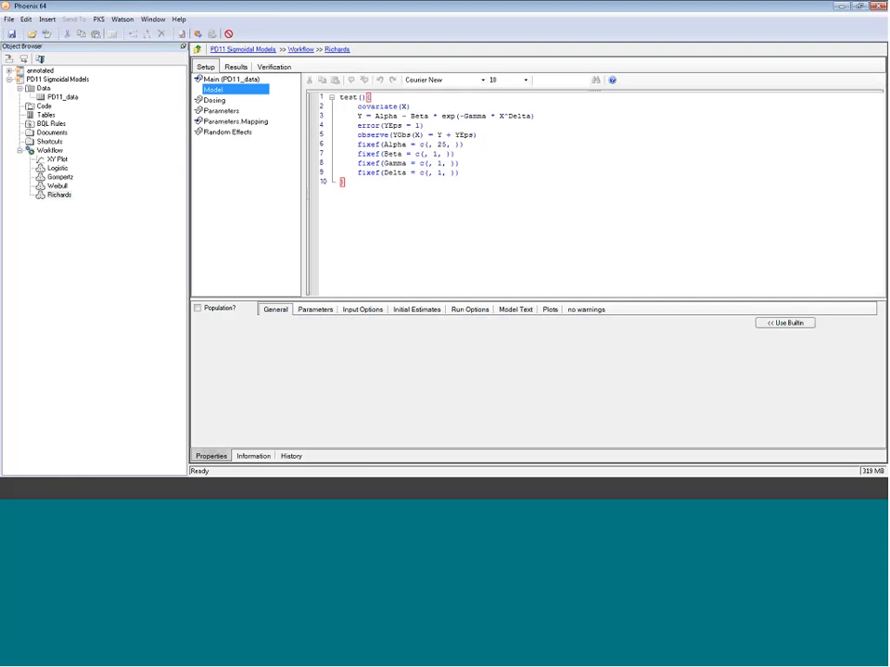
pyautogui.click(531, 117)
pyautogui.moveTo(531, 117); pyautogui.dragTo(402, 118)
pyautogui.press('Delete')
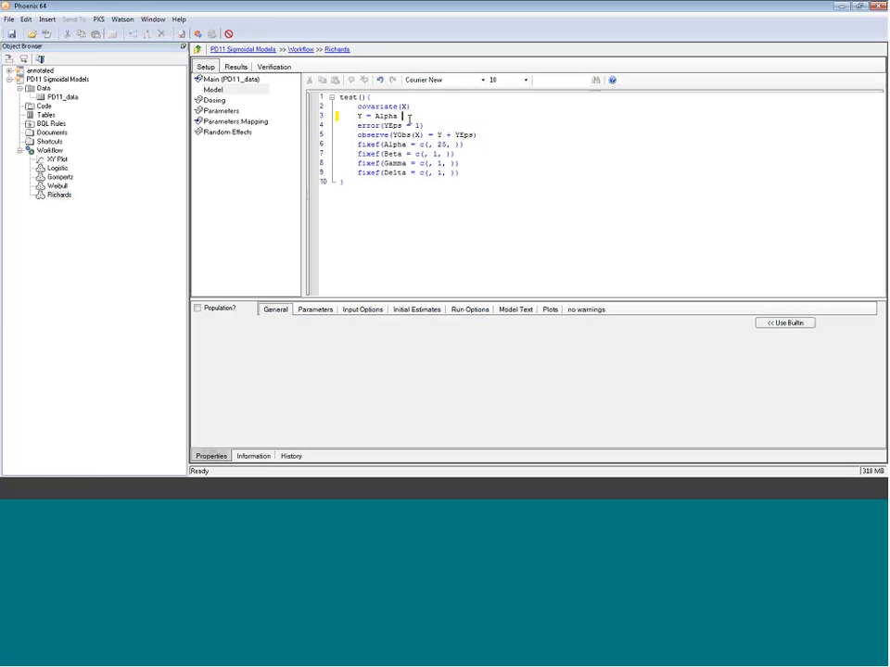
pyautogui.press('Up')
pyautogui.press('Up')
pyautogui.click(409, 118)
pyautogui.write('/ ( (1 ')
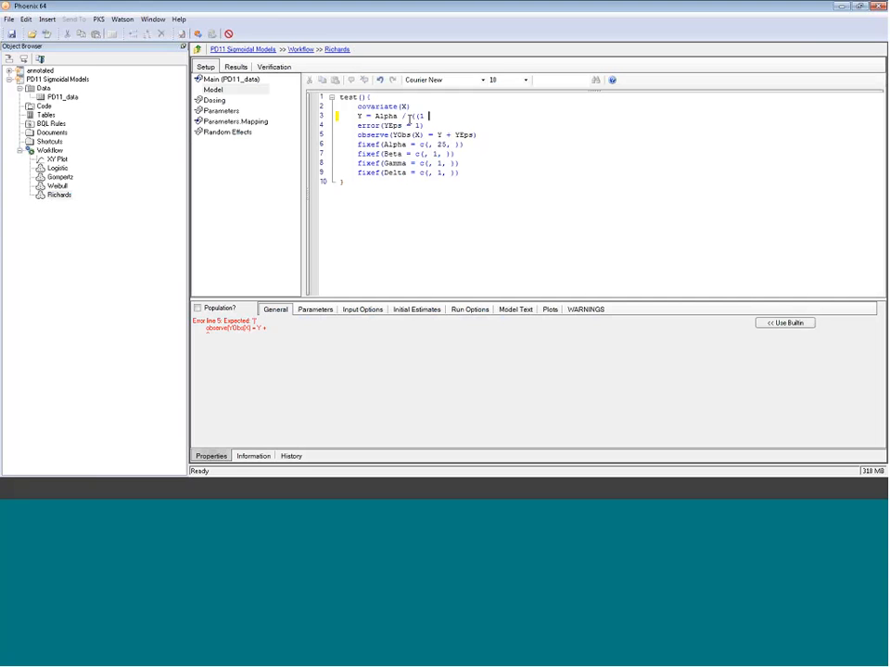
pyautogui.write('+ exp(Beta - Gamma*X')
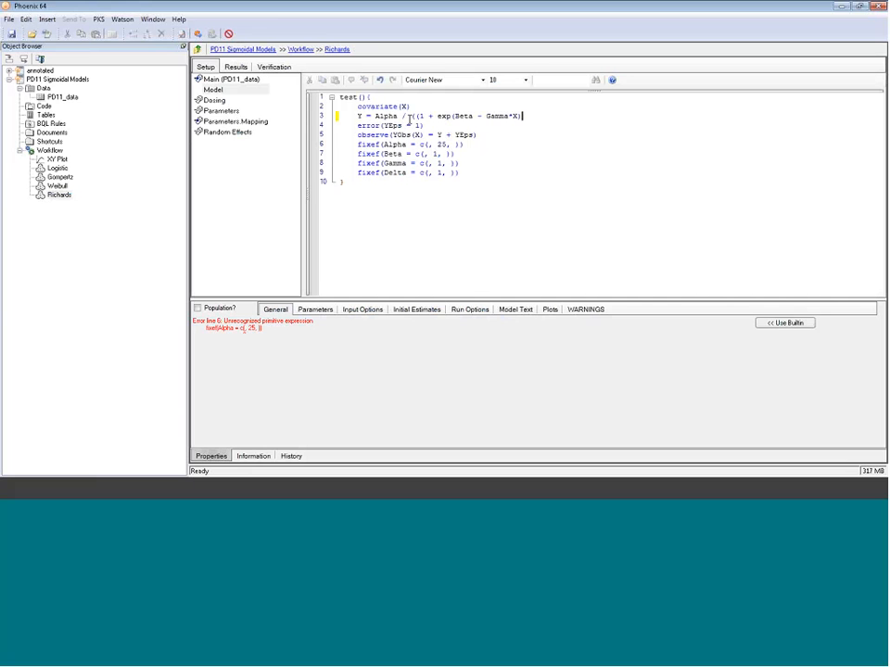
pyautogui.write(')')
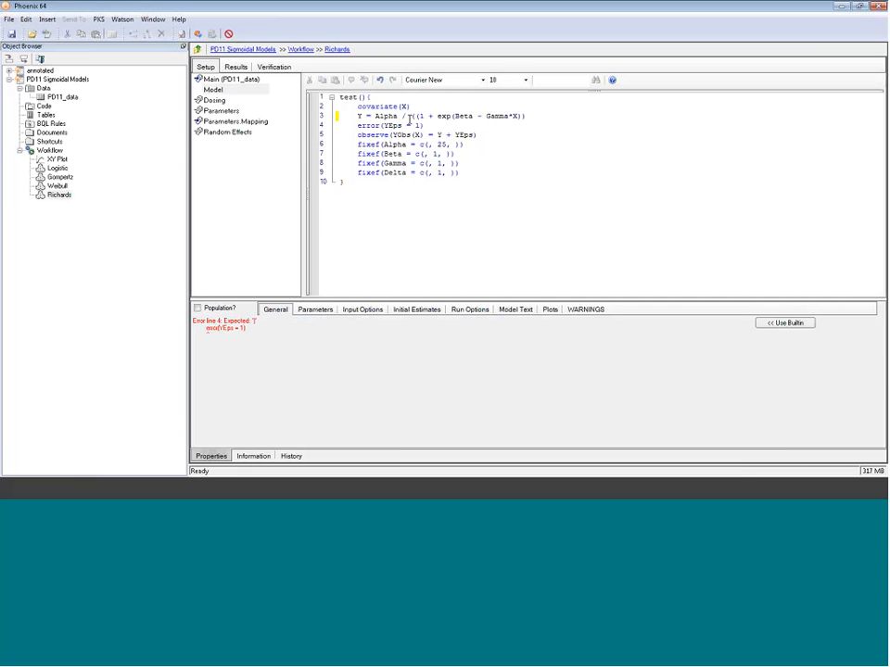
pyautogui.write('^(1/Delta))')
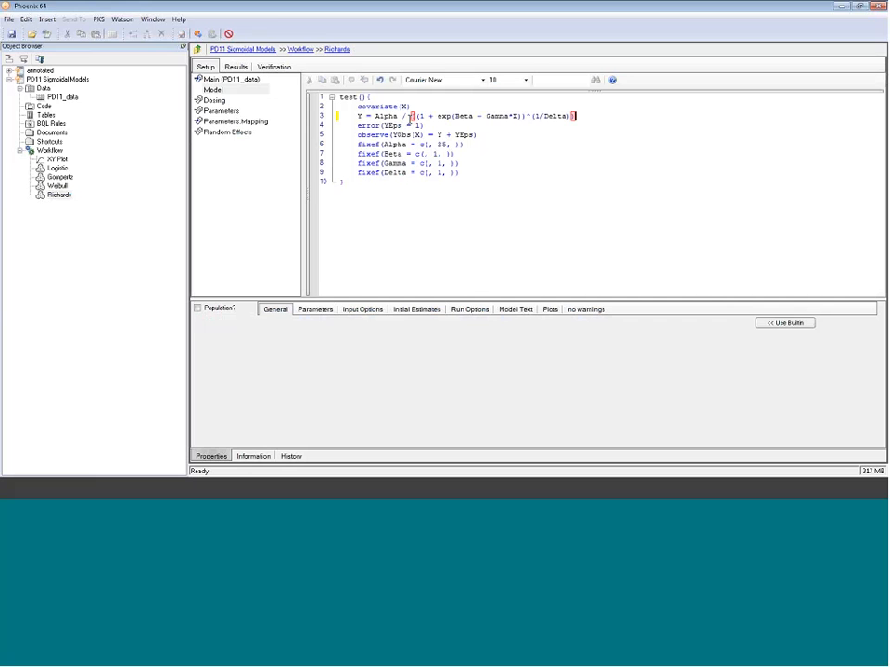
# - Execute the Richards model
pyautogui.click(430, 204)
pyautogui.click(430, 203)
pyautogui.click(197, 34)
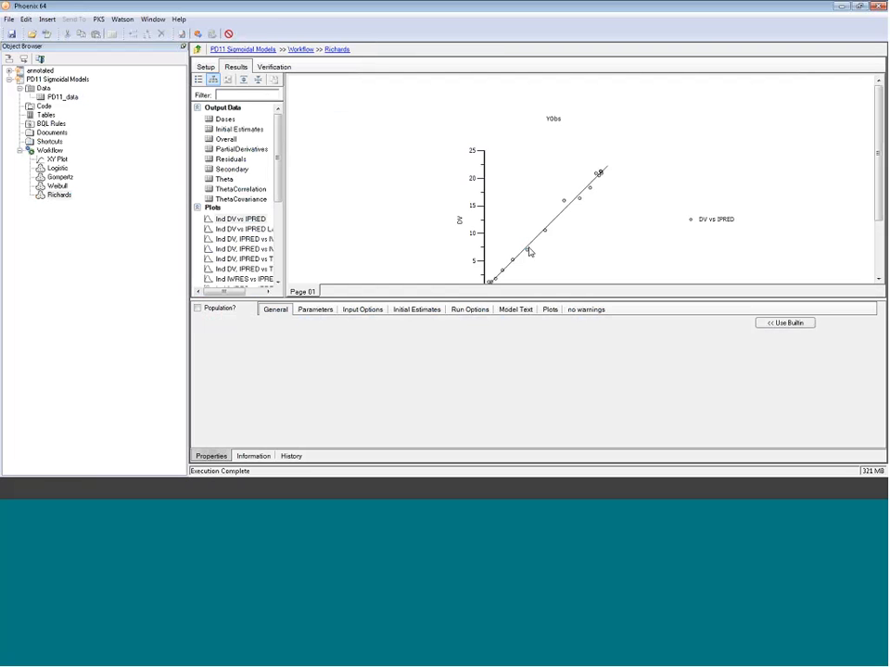
# - Review the Richards model's Theta parameter estimates and its fitted curve plot of IPRED and DV versus IVAR
pyautogui.click(224, 179)
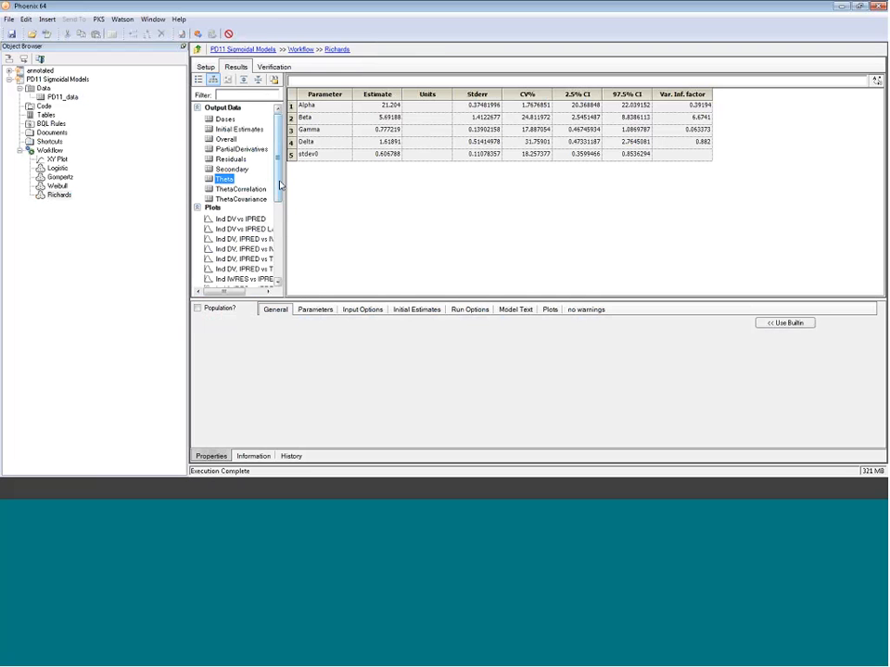
pyautogui.scroll(-3, 264, 195)
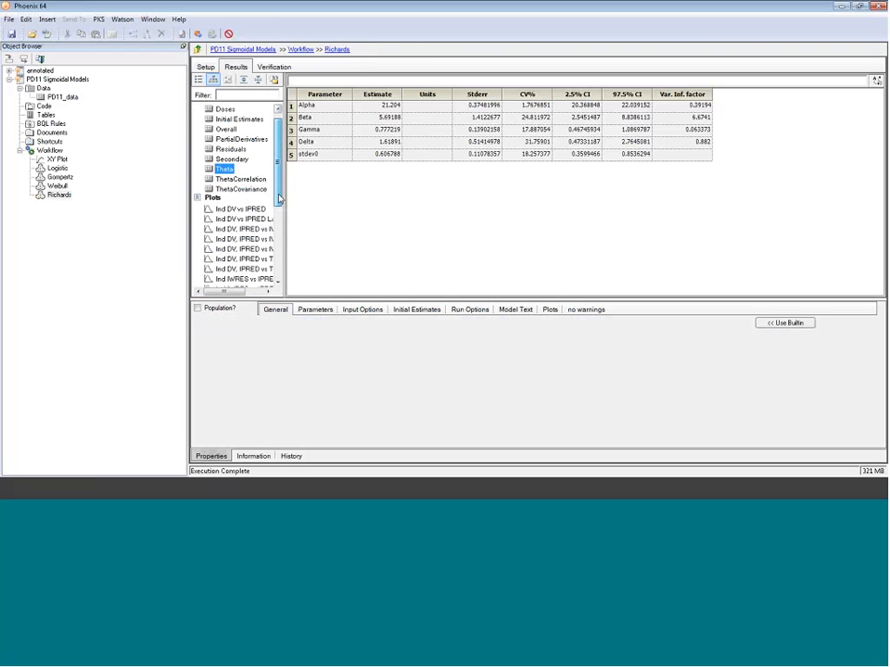
pyautogui.click(267, 210)
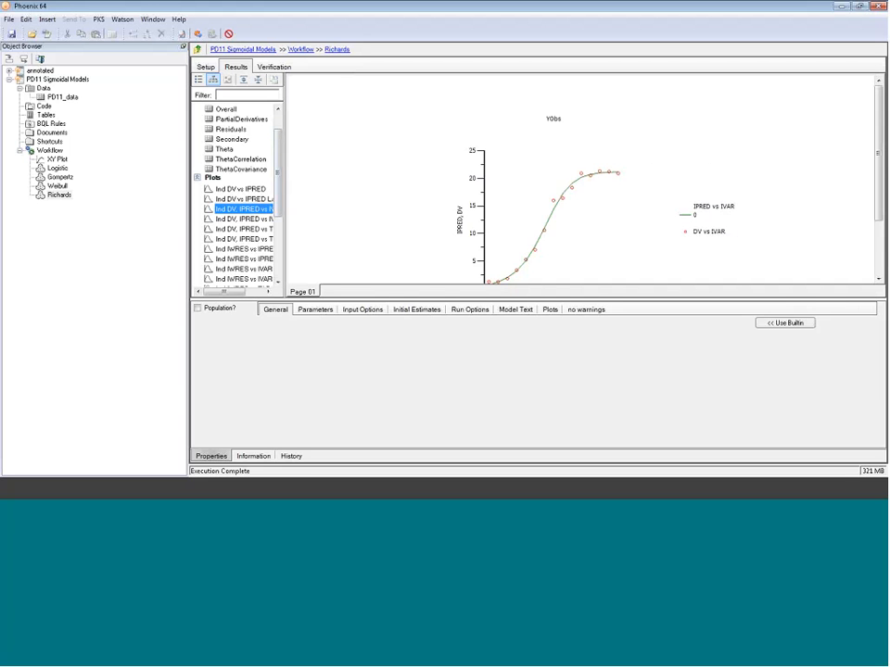
# - Copy the Richards model and paste the copy into the Workflow
pyautogui.rightClick(60, 197)
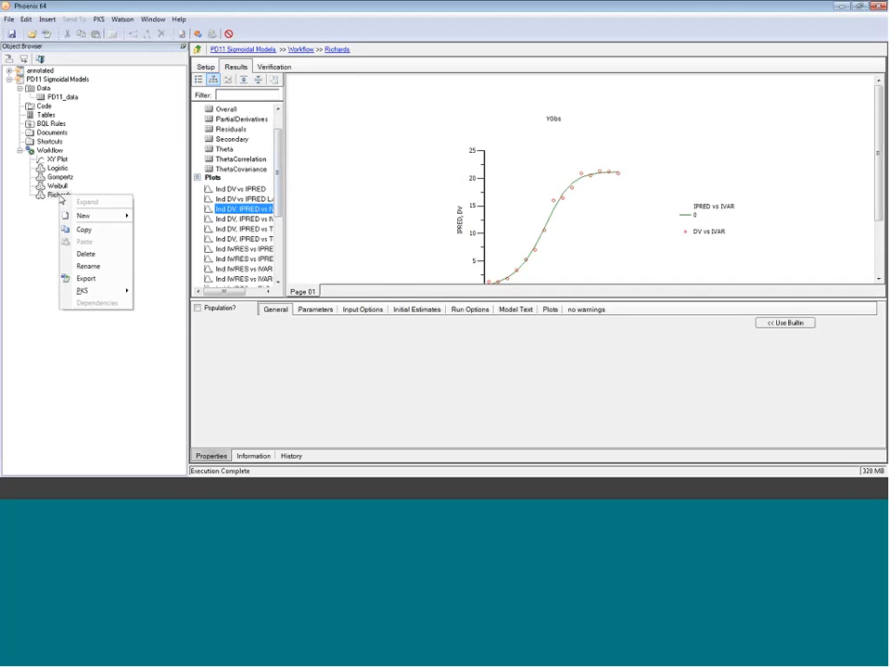
pyautogui.click(85, 230)
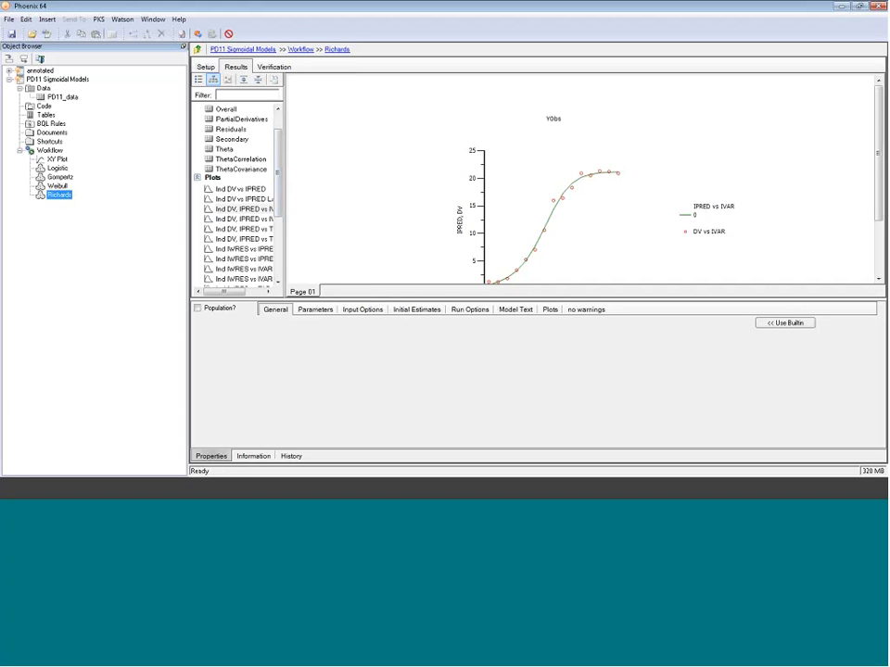
pyautogui.click(49, 151)
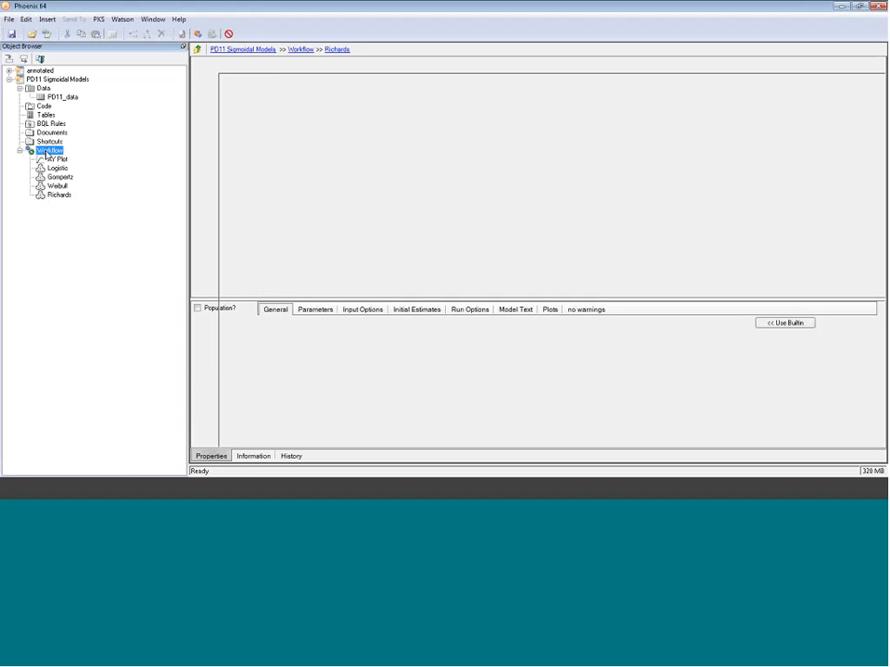
pyautogui.rightClick(46, 154)
pyautogui.click(72, 197)
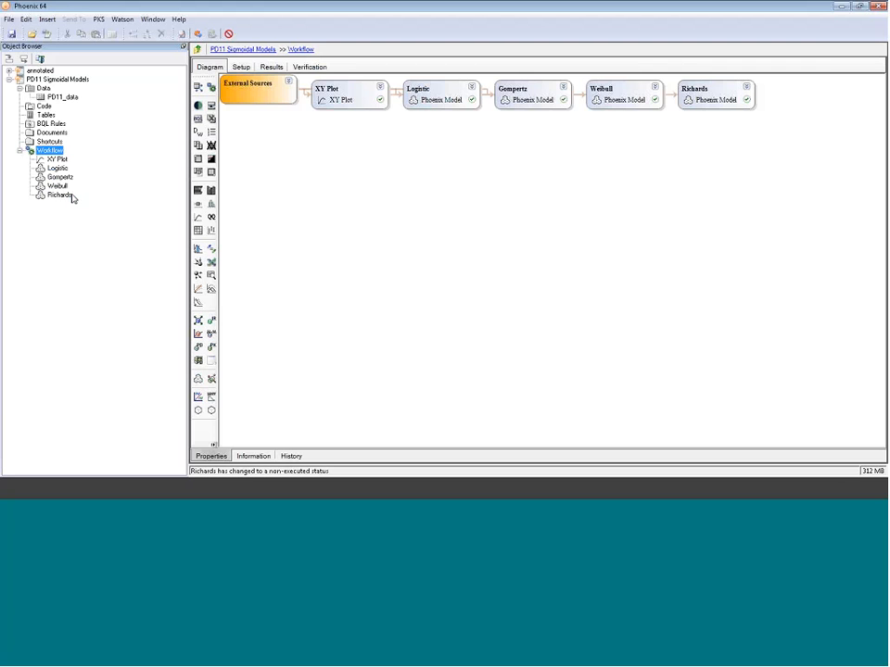
pyautogui.click(68, 204)
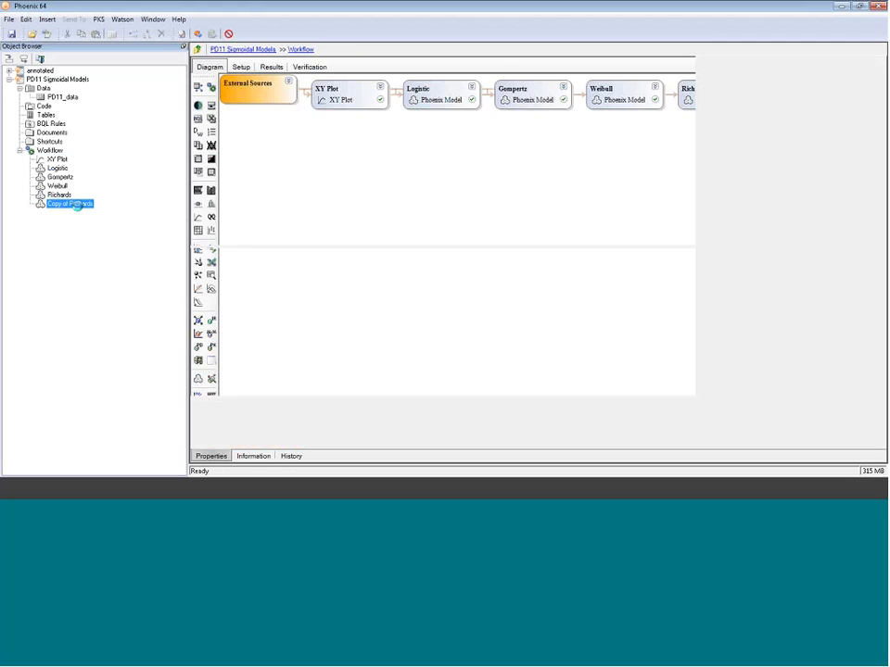
# - Rename the copied model to Morgan Mercer Flodin
pyautogui.click(80, 206)
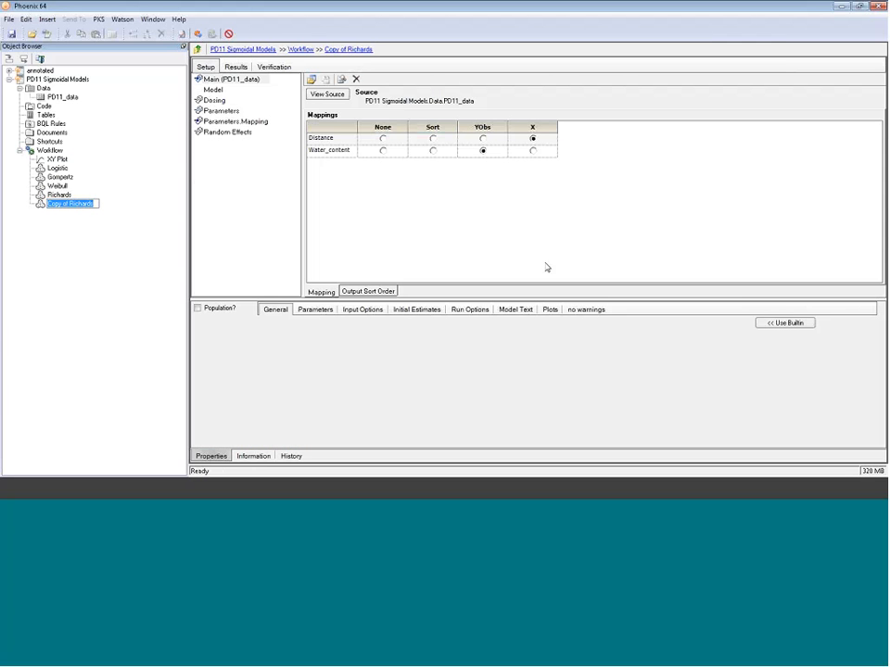
pyautogui.write('Morgaan Mercer Flodin')
pyautogui.press('Return')
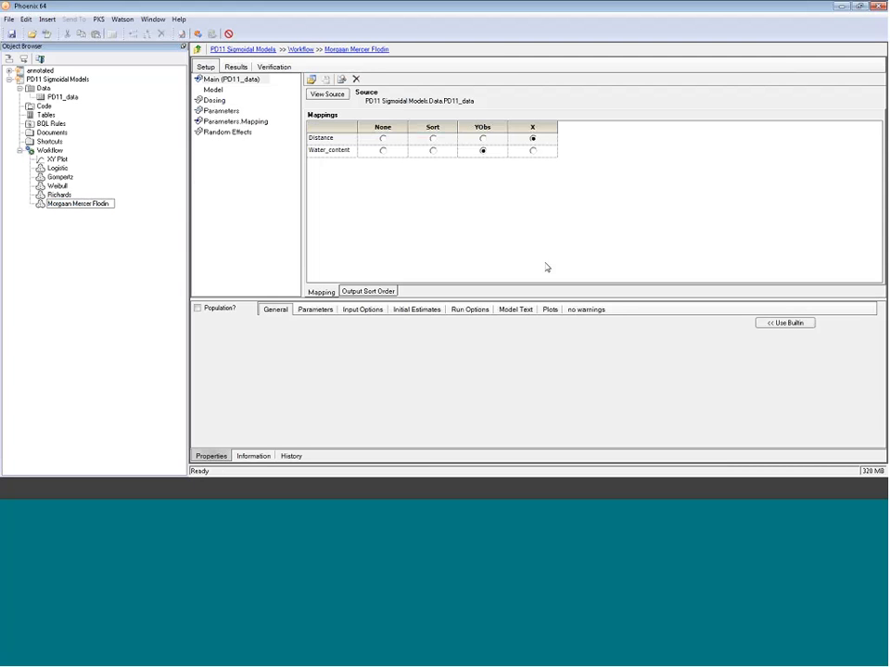
pyautogui.click(68, 204)
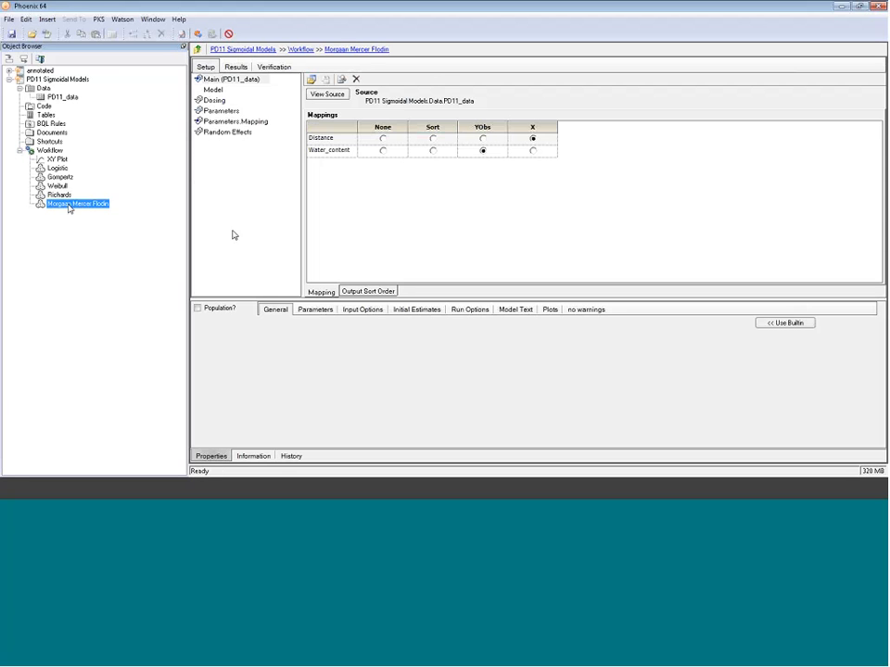
pyautogui.click(69, 206)
pyautogui.press('Return')
# - In the Morgan Mercer Flodin model, change the Y equation to (Beta * Gamma + Alpha * X^Delta) / (Gamma + X^Delta) and execute it
pyautogui.click(246, 90)
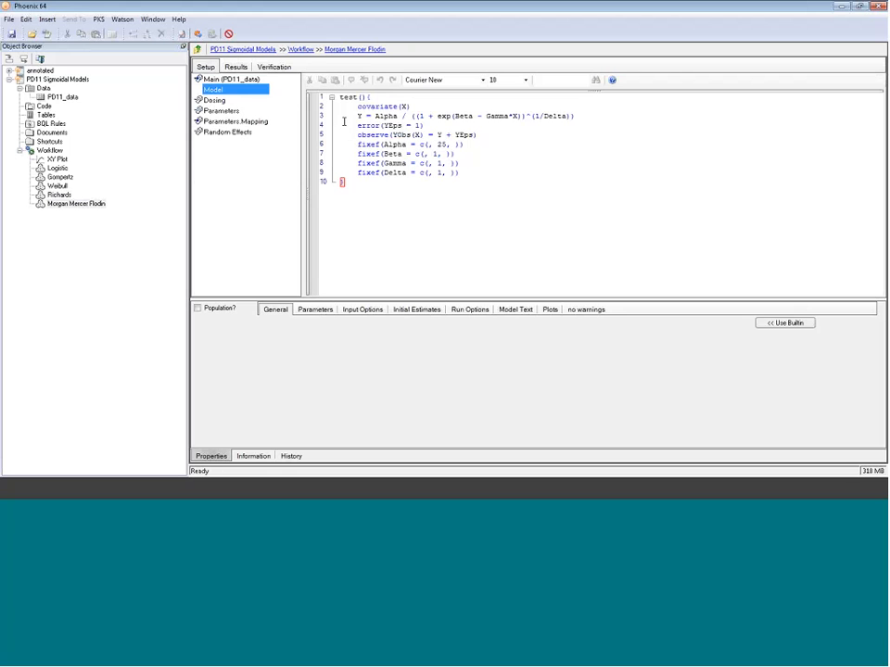
pyautogui.moveTo(575, 116); pyautogui.dragTo(375, 116)
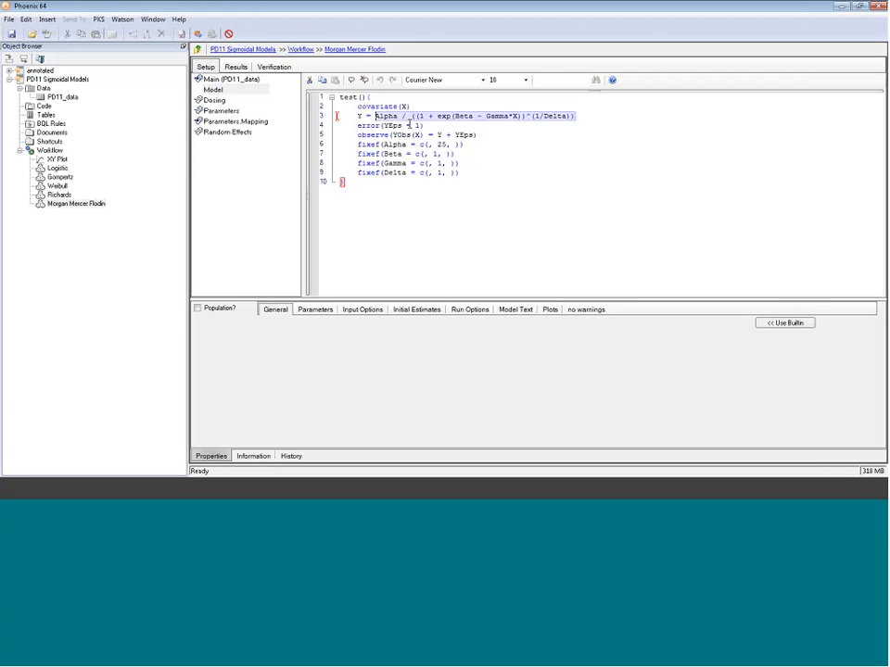
pyautogui.press('Delete')
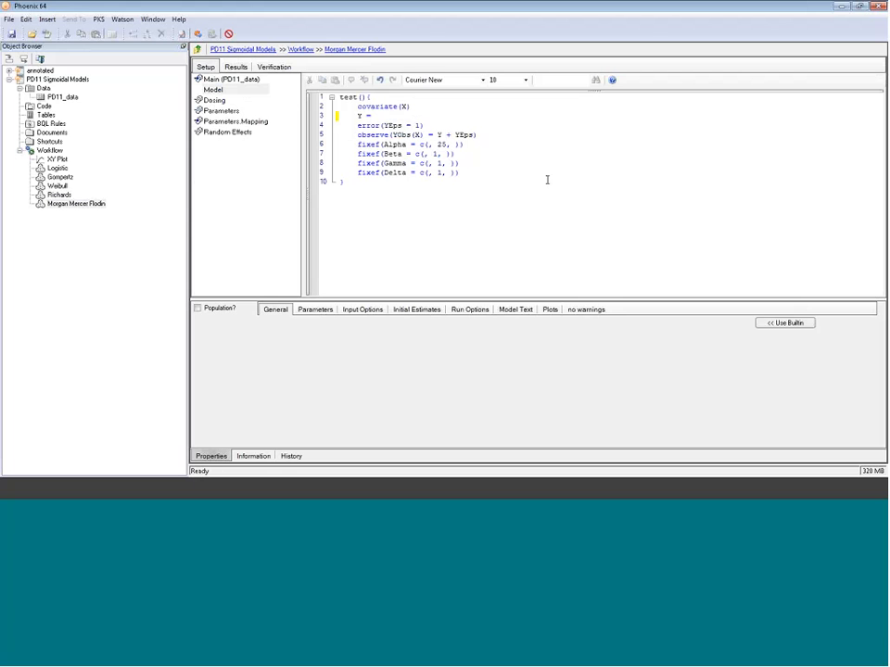
pyautogui.write('(Beta')
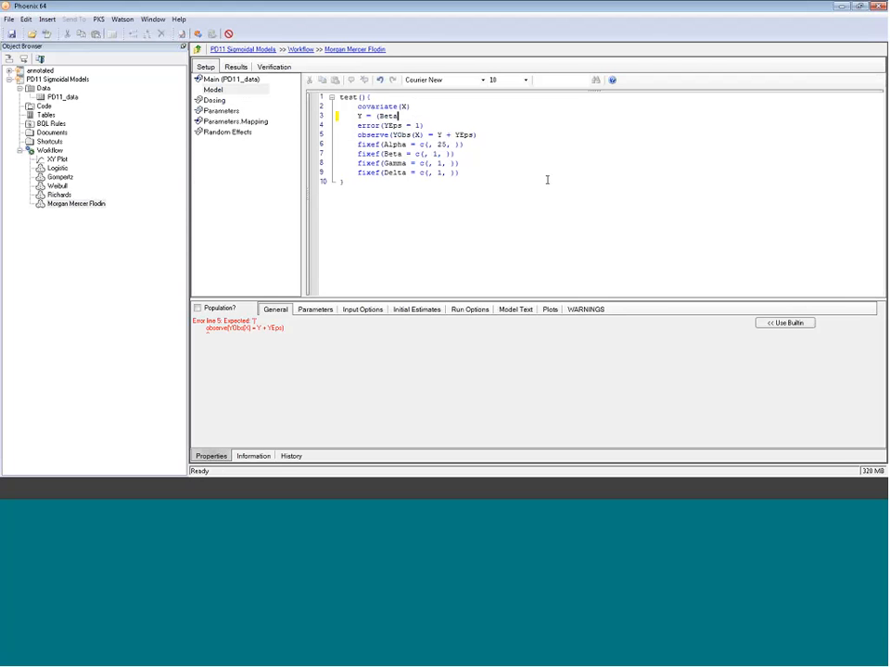
pyautogui.write(' + Gamma + Alp')
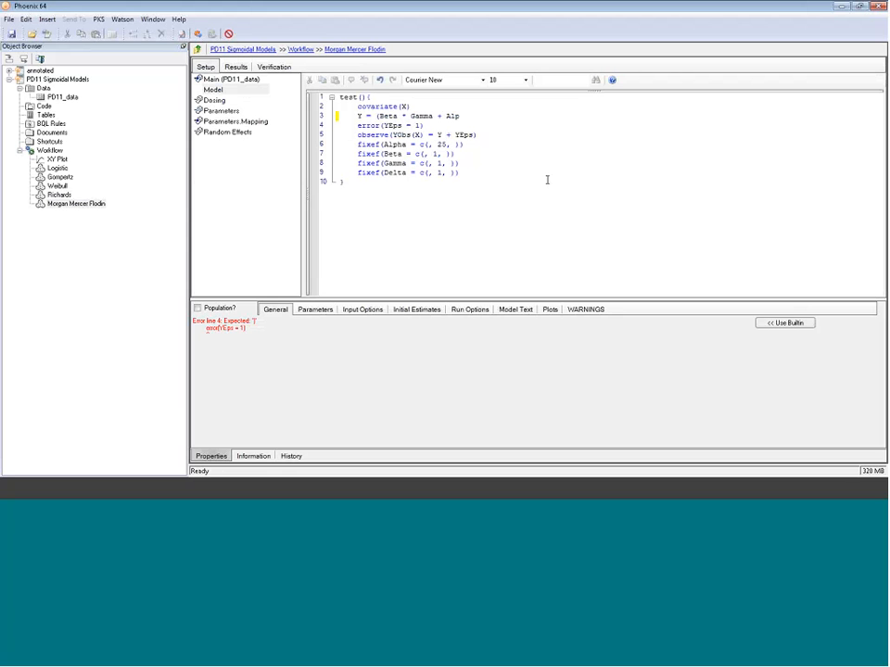
pyautogui.write('ha * X^Delta) /')
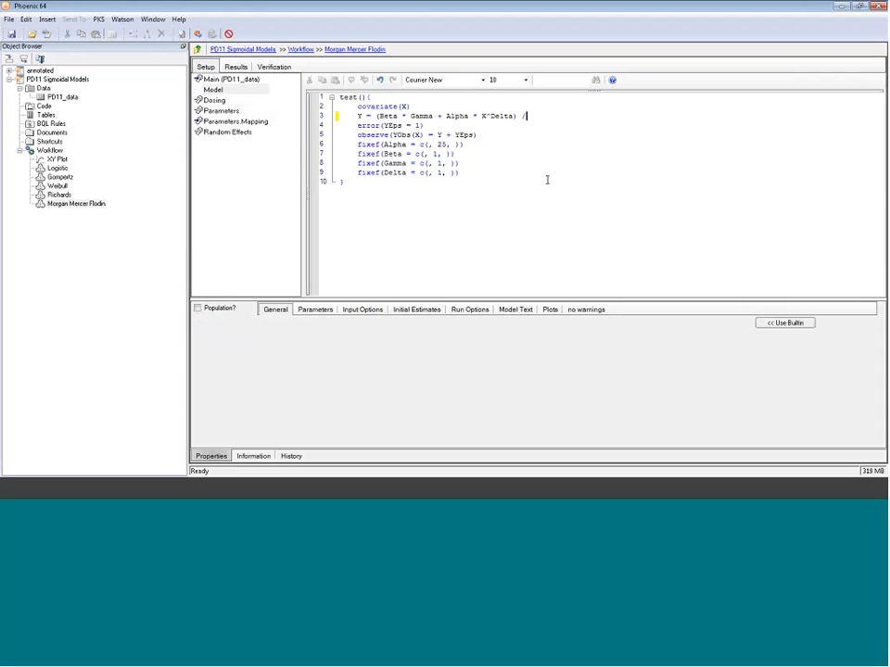
pyautogui.write(' (Gamma + X')
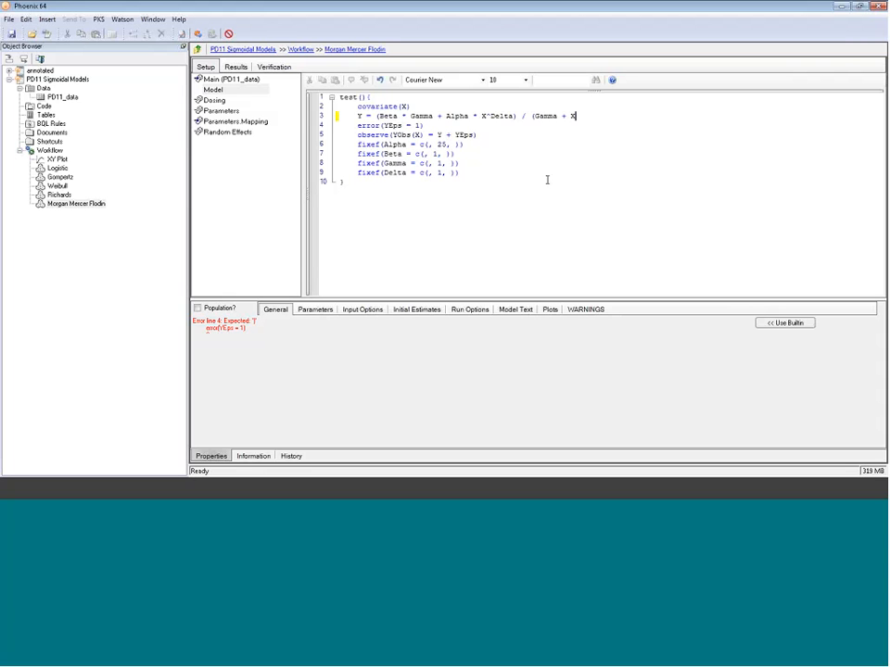
pyautogui.write('^Delta)')
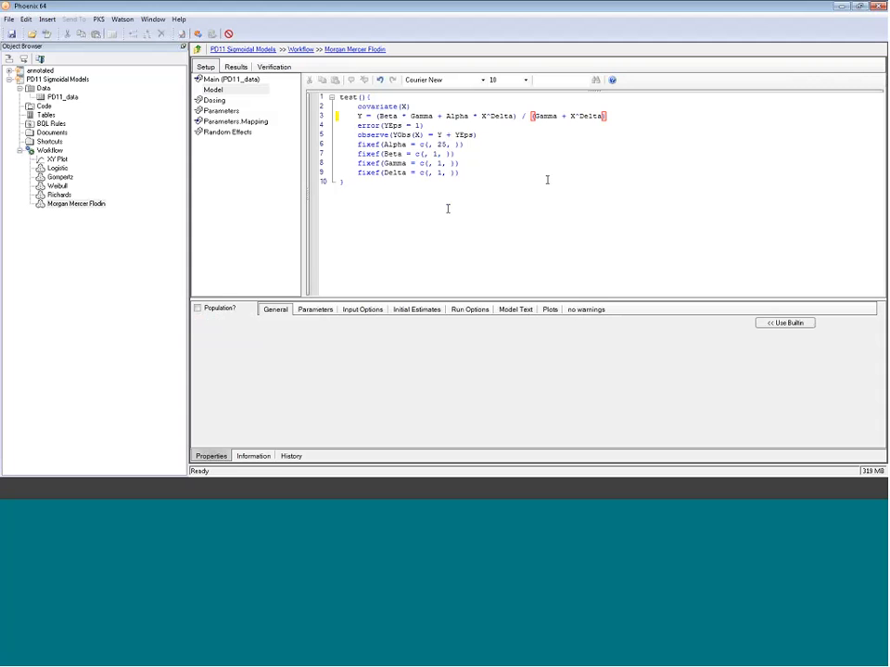
pyautogui.click(546, 180)
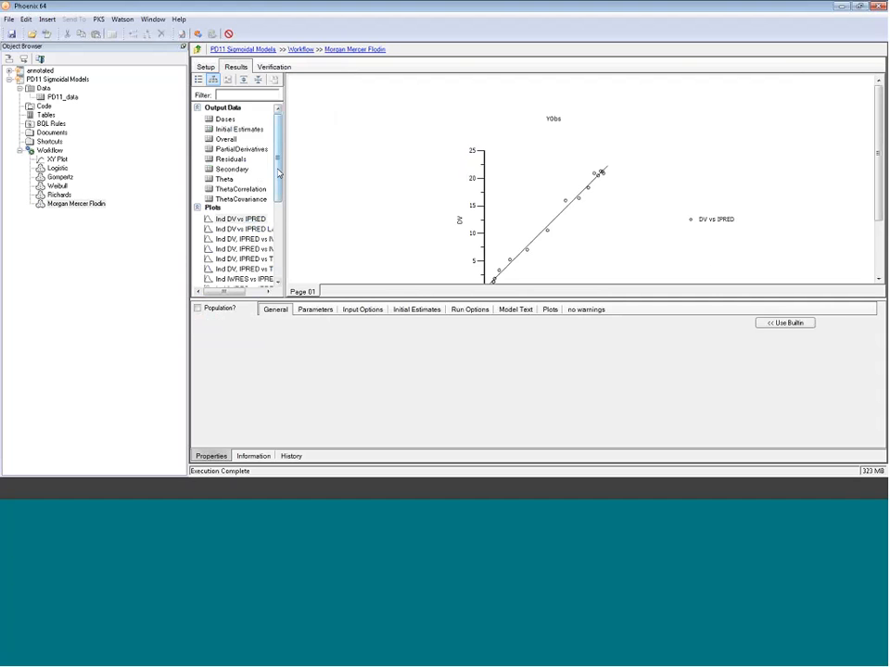
# - View the Morgan Mercer Flodin fitted curve plot of IPRED and DV versus IVAR
pyautogui.scroll(-2, 277, 185)
pyautogui.click(257, 191)
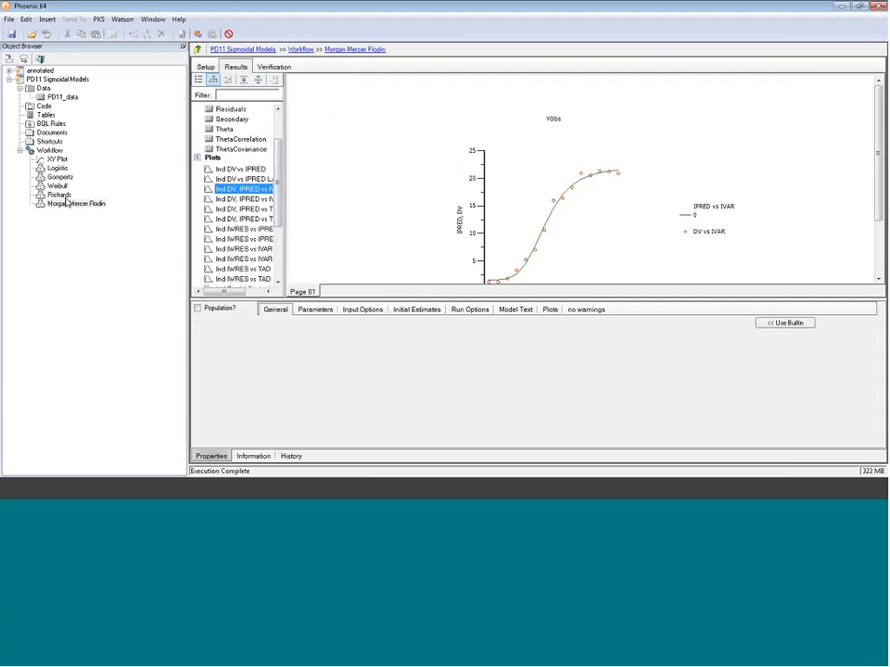
# - Copy the Weibull model and paste the copy into the Workflow
pyautogui.click(61, 186)
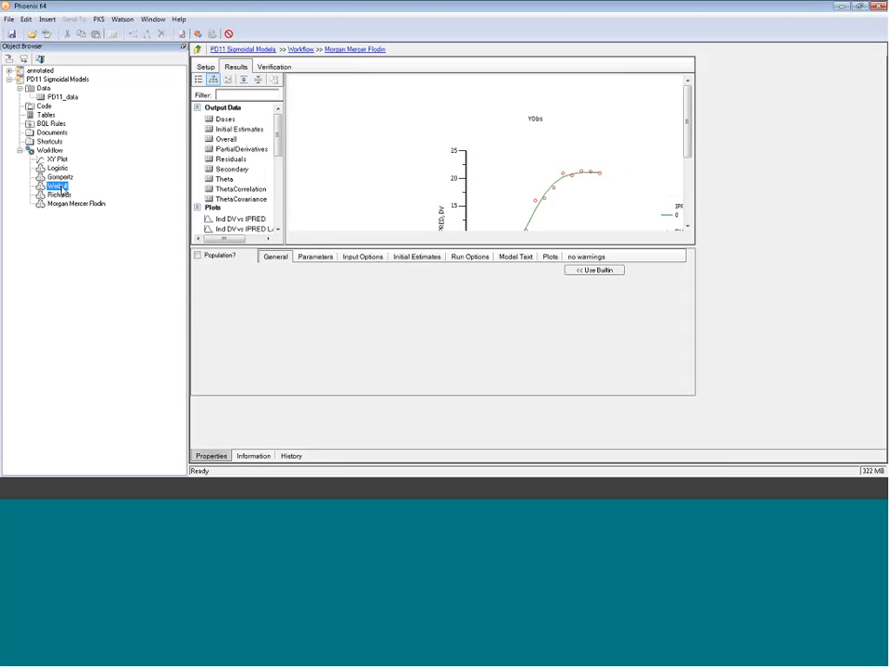
pyautogui.rightClick(61, 188)
pyautogui.click(91, 226)
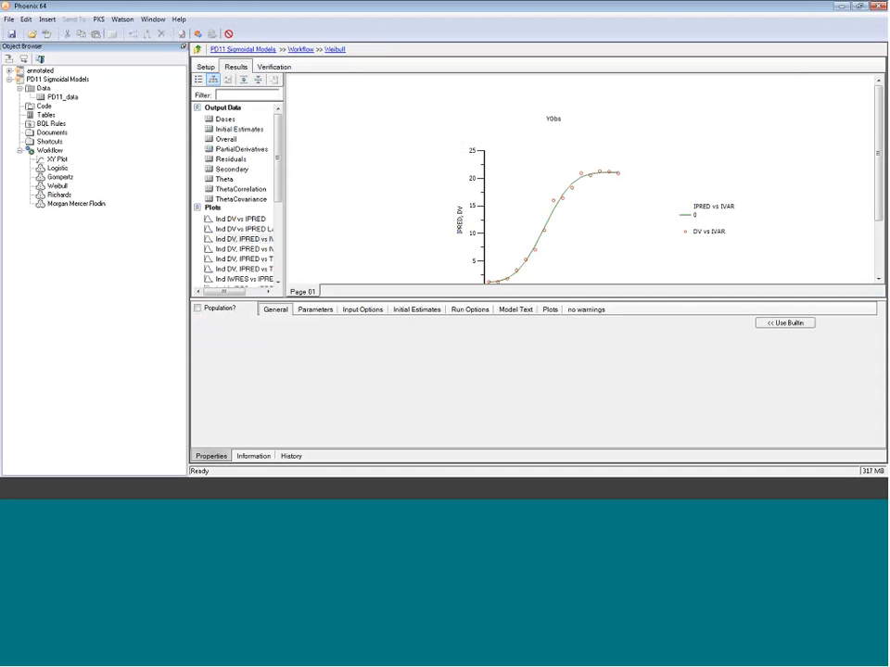
pyautogui.click(49, 150)
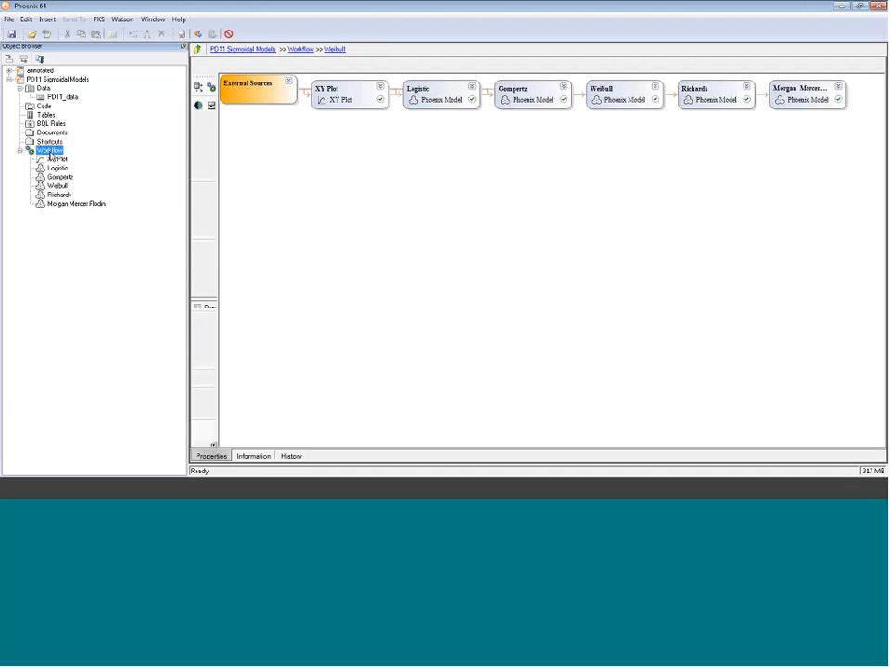
pyautogui.rightClick(51, 153)
pyautogui.click(82, 202)
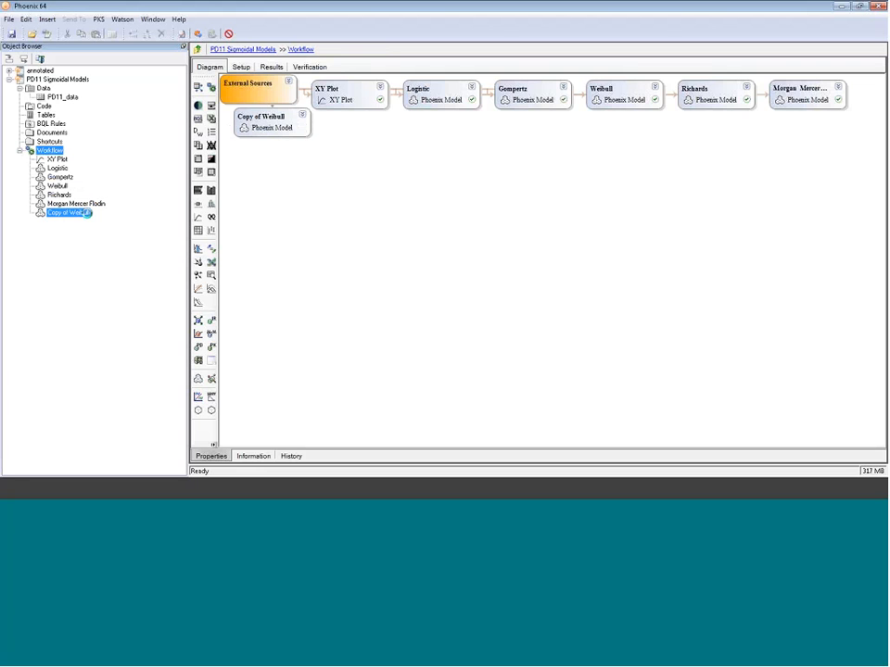
# - Rename the copied Weibull model to Hill
pyautogui.click(84, 215)
pyautogui.click(84, 216)
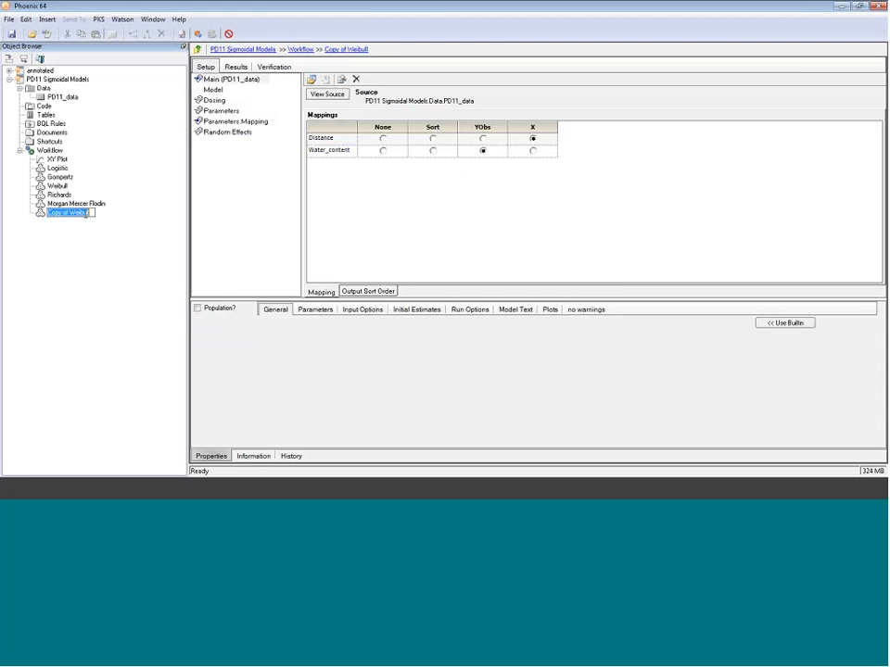
pyautogui.write('Hill')
# - In the Hill model, change the Y equation to Alpha + ((Beta * X^Delta) / (Gamma^Delta + X^Delta)) and execute the model
pyautogui.click(212, 90)
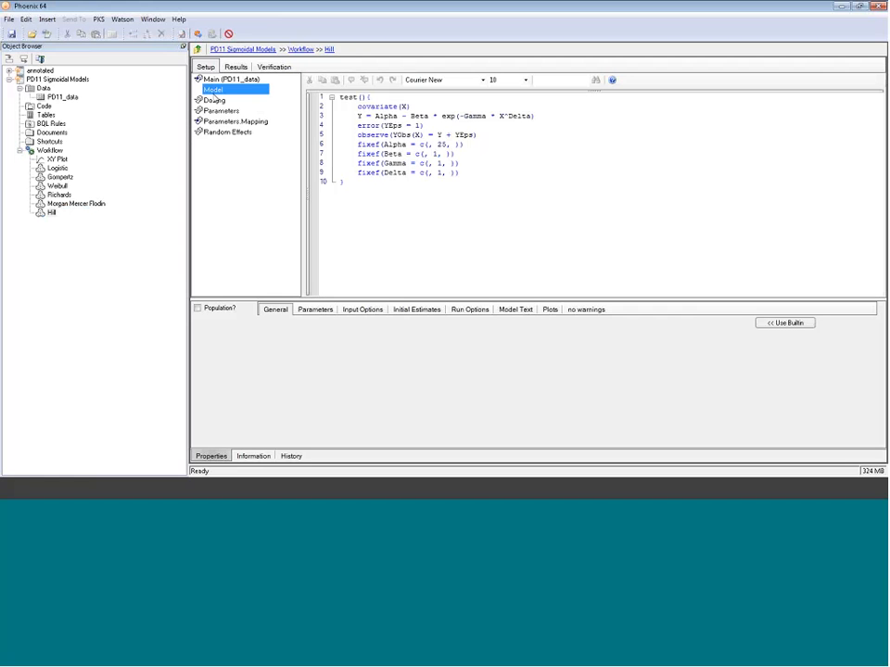
pyautogui.moveTo(535, 116); pyautogui.dragTo(401, 115)
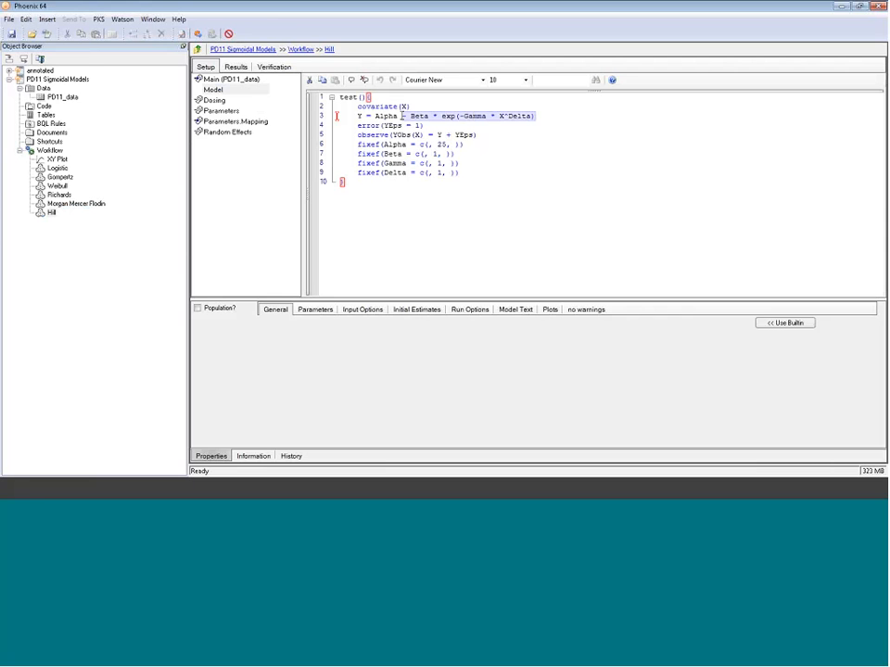
pyautogui.press('Delete')
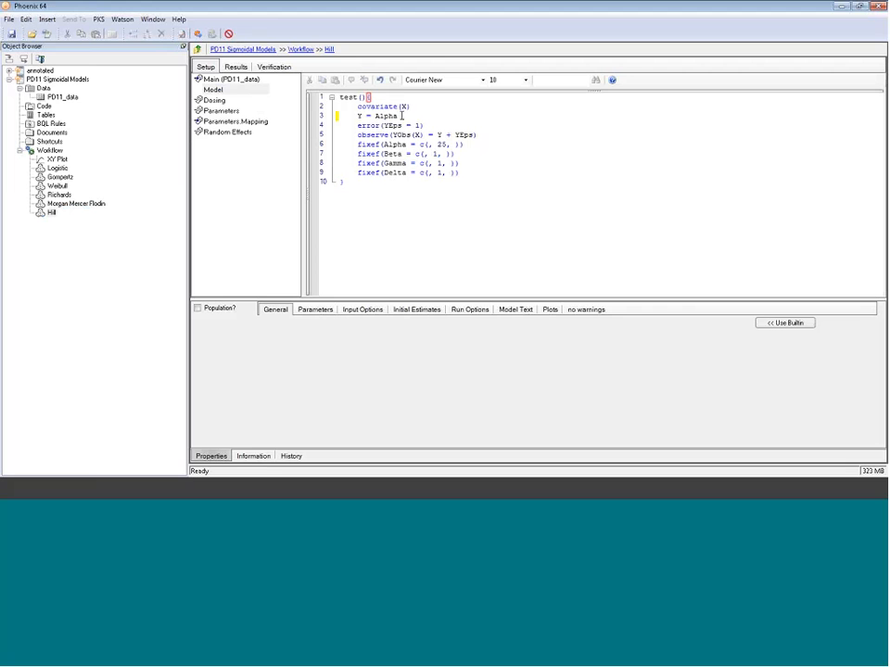
pyautogui.write('+ ((Bet')
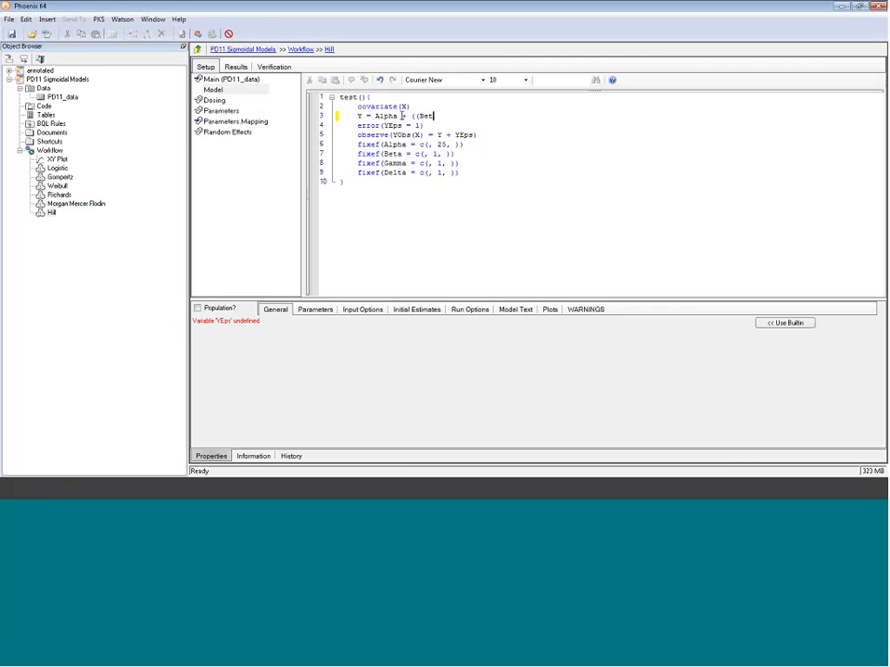
pyautogui.write('a * X^Delta')
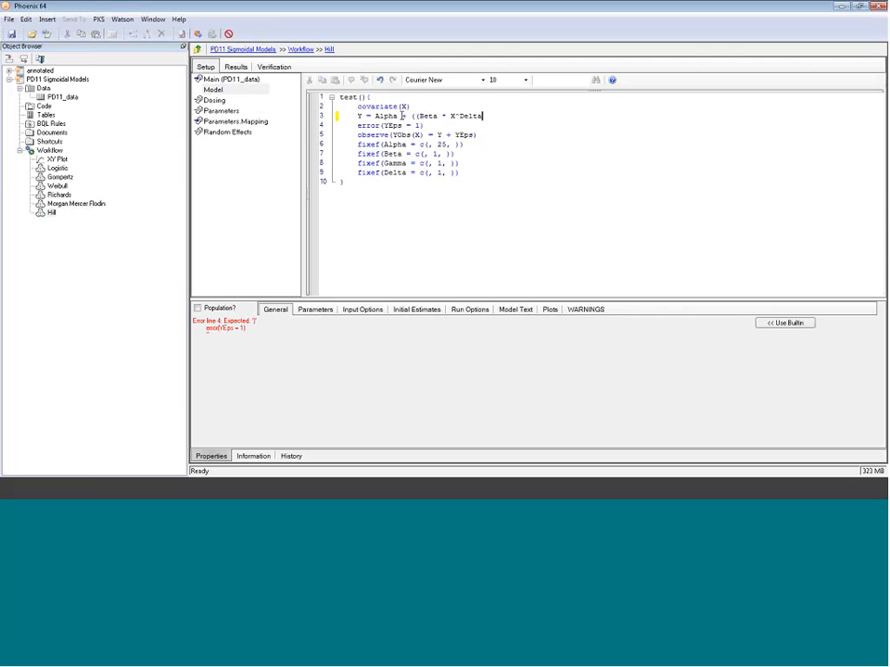
pyautogui.write(') / (Gamma^Delta + X^Delta))')
pyautogui.click(438, 194)
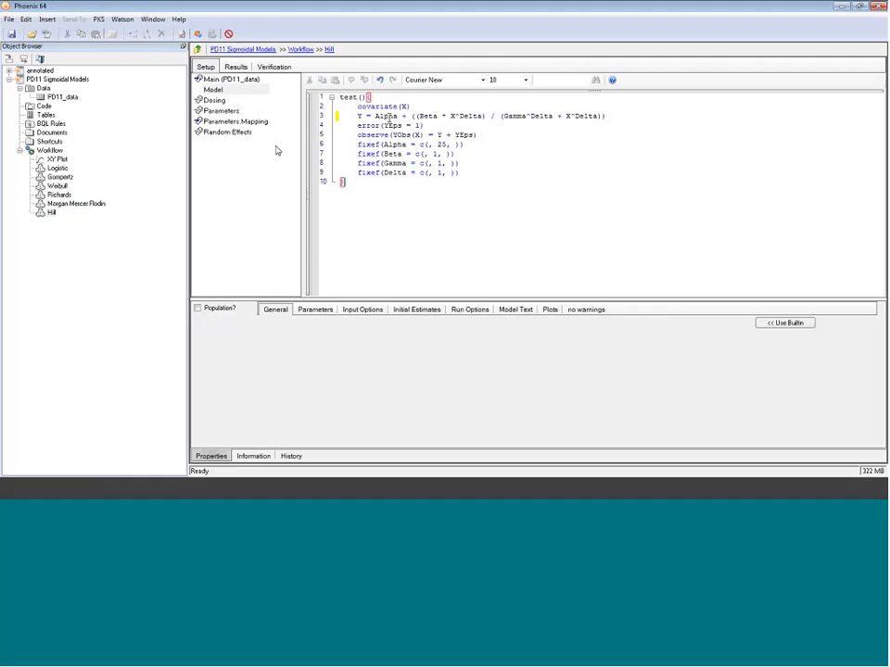
pyautogui.click(197, 35)
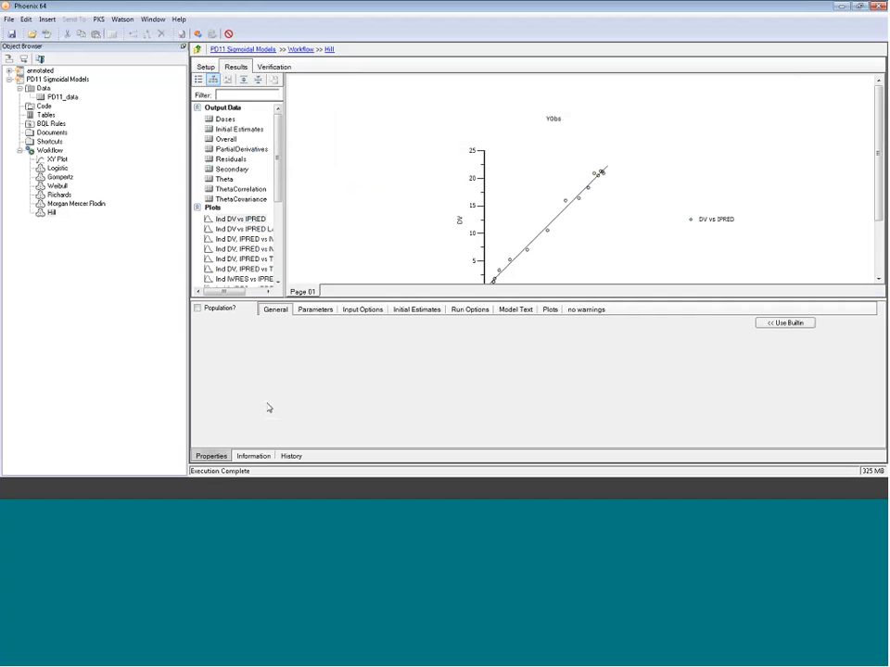
# - Open the Hill model's Theta parameter estimates and widen the results list pane
pyautogui.click(224, 179)
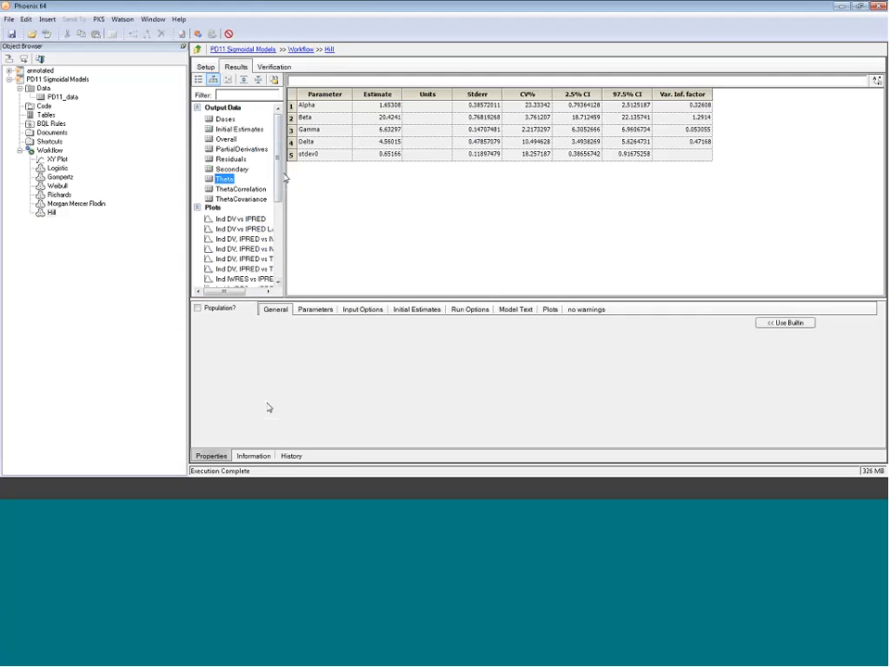
pyautogui.moveTo(283, 178); pyautogui.dragTo(341, 179)
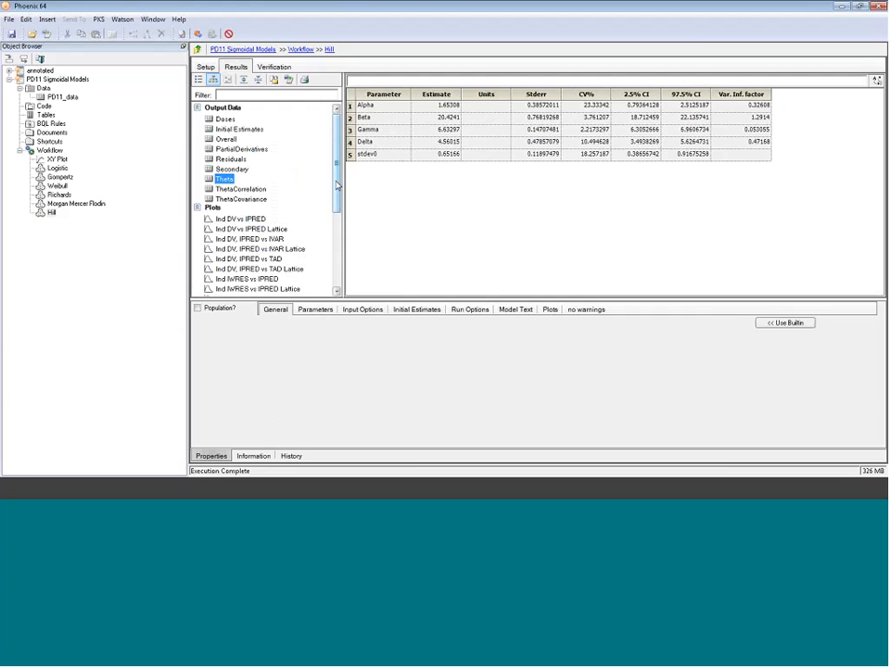
# - Review the Hill model's fitted plot and its Theta parameter estimates in the results
pyautogui.click(278, 189)
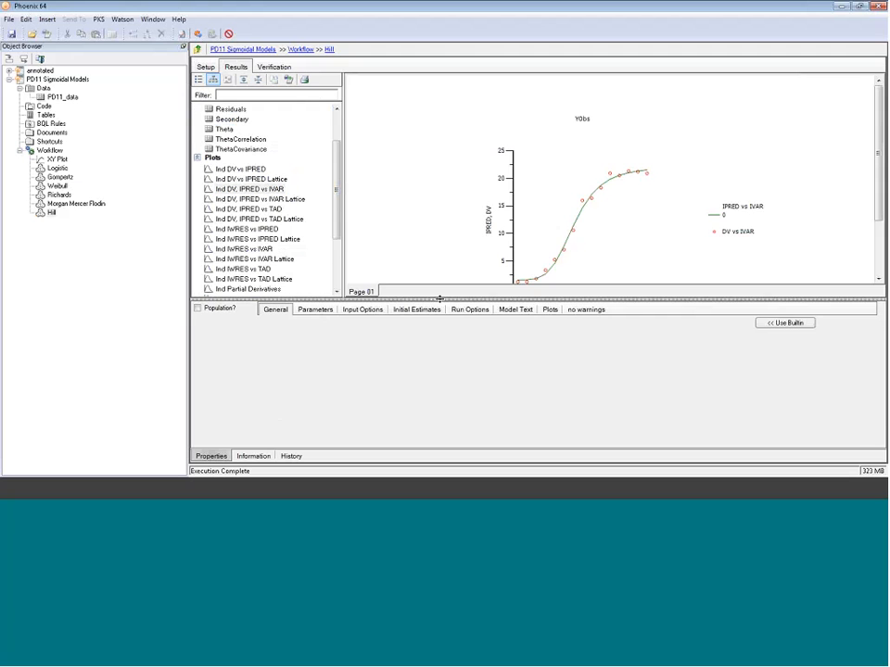
pyautogui.moveTo(462, 298); pyautogui.dragTo(463, 325)
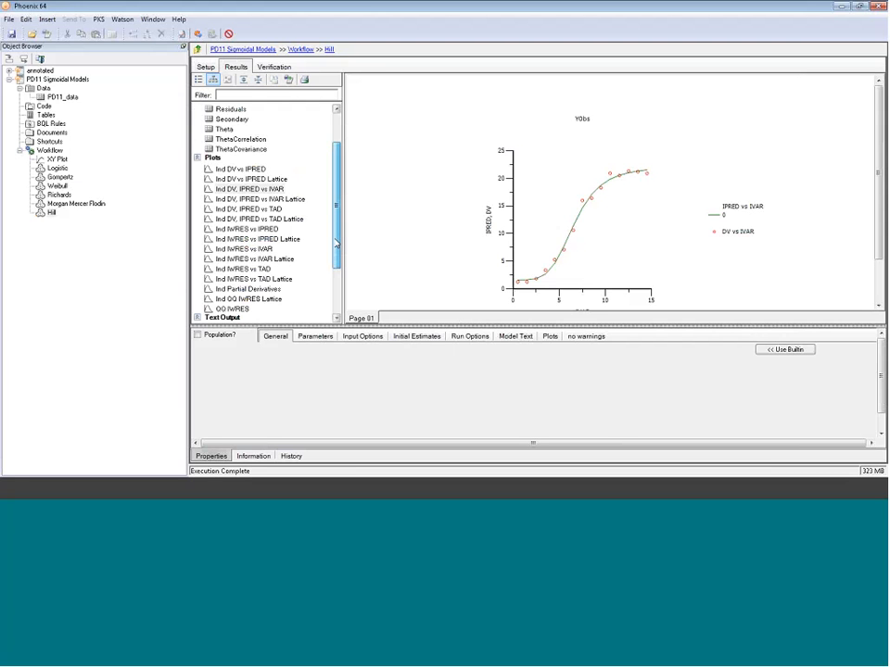
pyautogui.scroll(2, 336, 243)
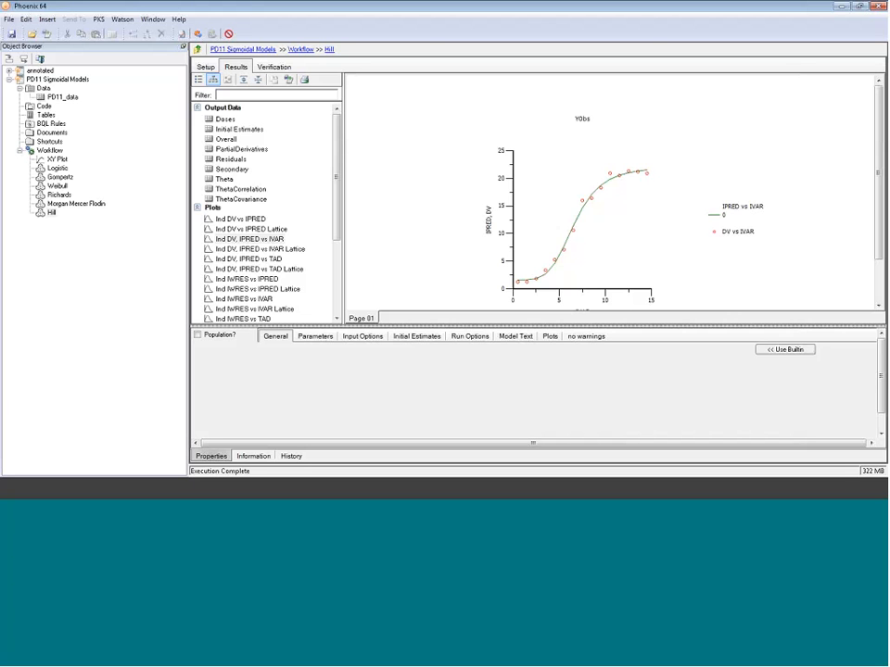
pyautogui.click(224, 180)
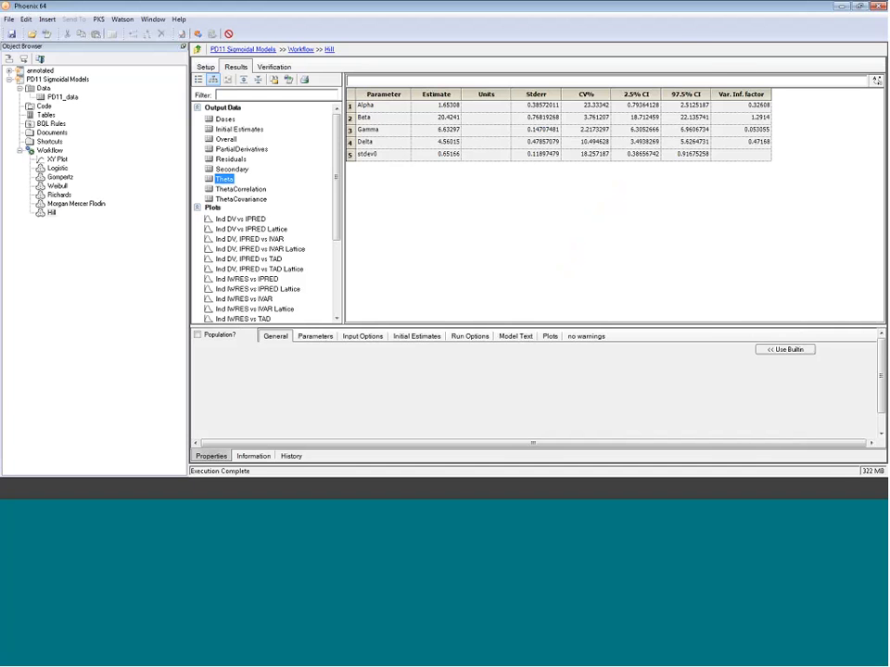
# - Import the Append Residuals.wnlt template file from the webinar folder into the project
pyautogui.click(31, 34)
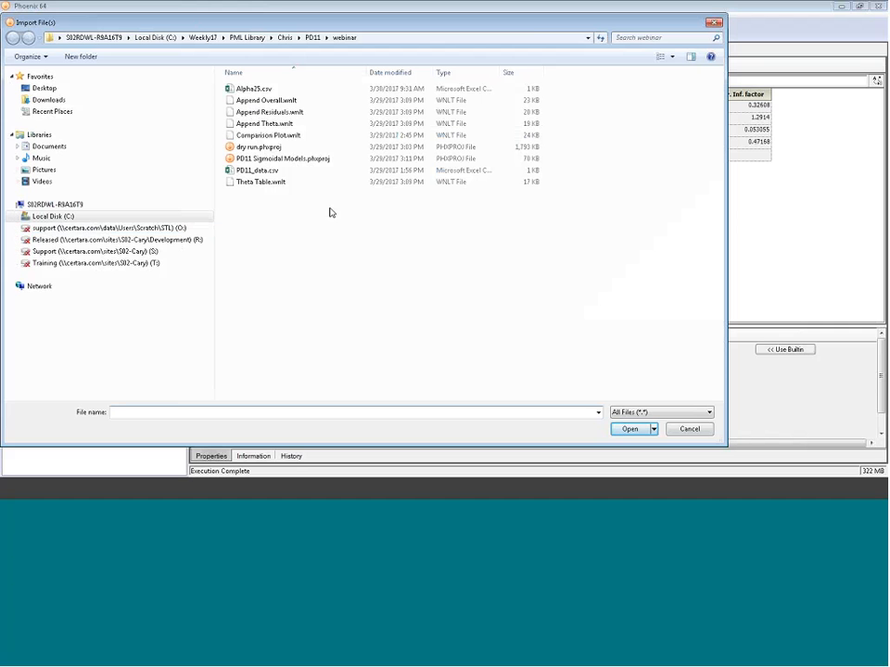
pyautogui.click(269, 111)
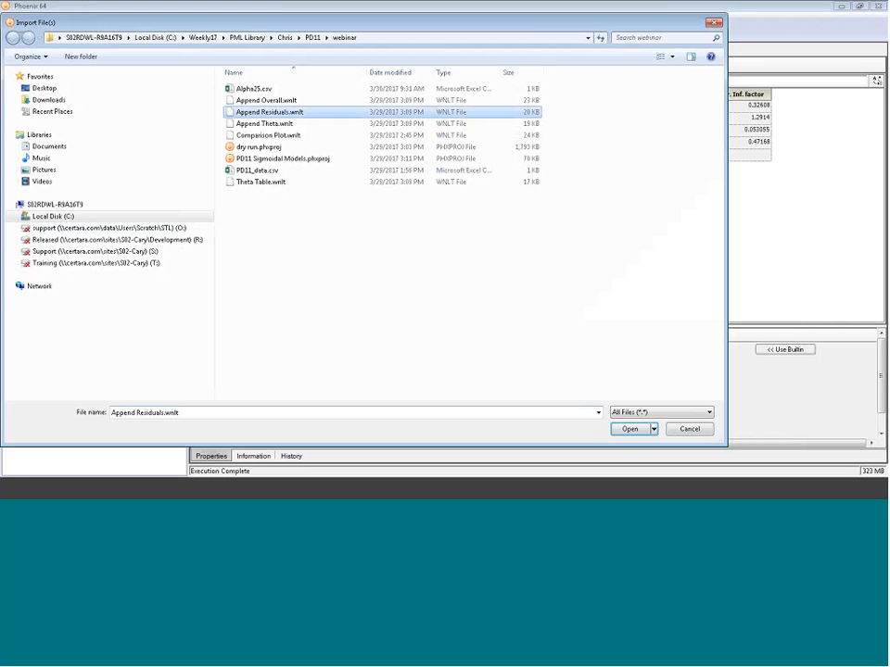
pyautogui.click(626, 429)
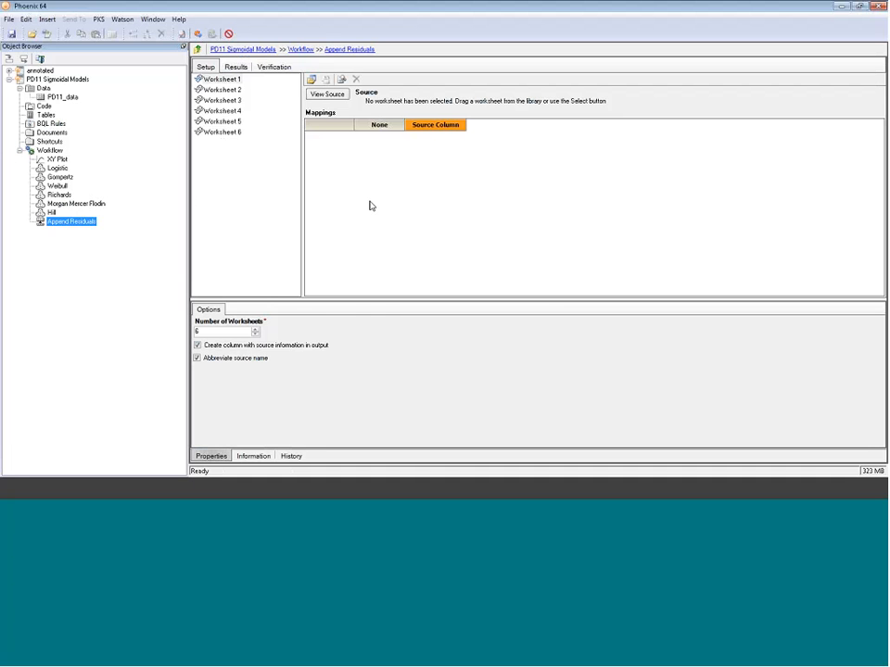
# - Map the Logistic and Gompertz models' Residuals results to worksheets 1 and 2 of Append Residuals
pyautogui.moveTo(58, 167); pyautogui.dragTo(370, 200)
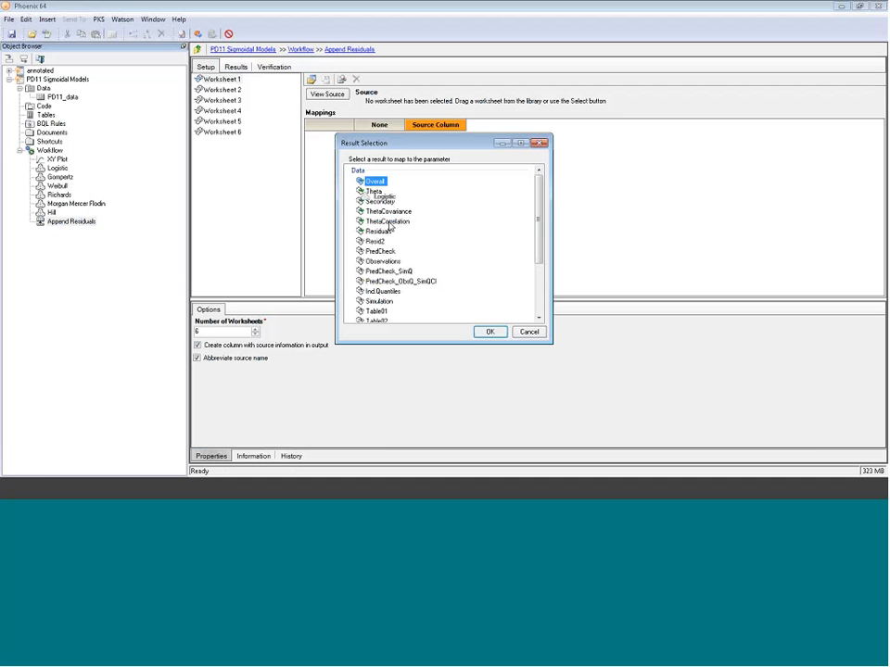
pyautogui.click(486, 331)
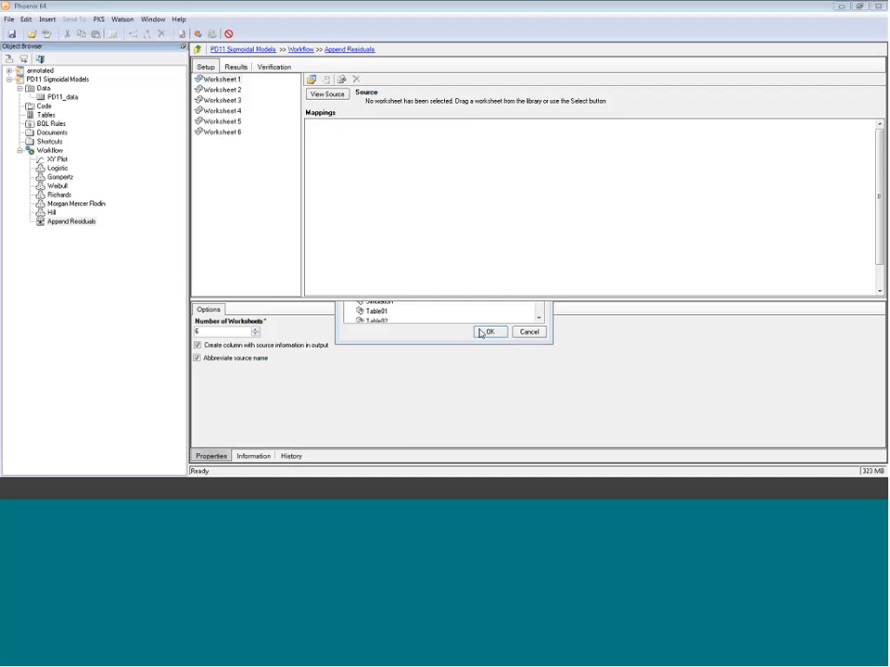
pyautogui.click(223, 90)
pyautogui.moveTo(60, 176); pyautogui.dragTo(407, 199)
pyautogui.click(378, 231)
pyautogui.click(490, 332)
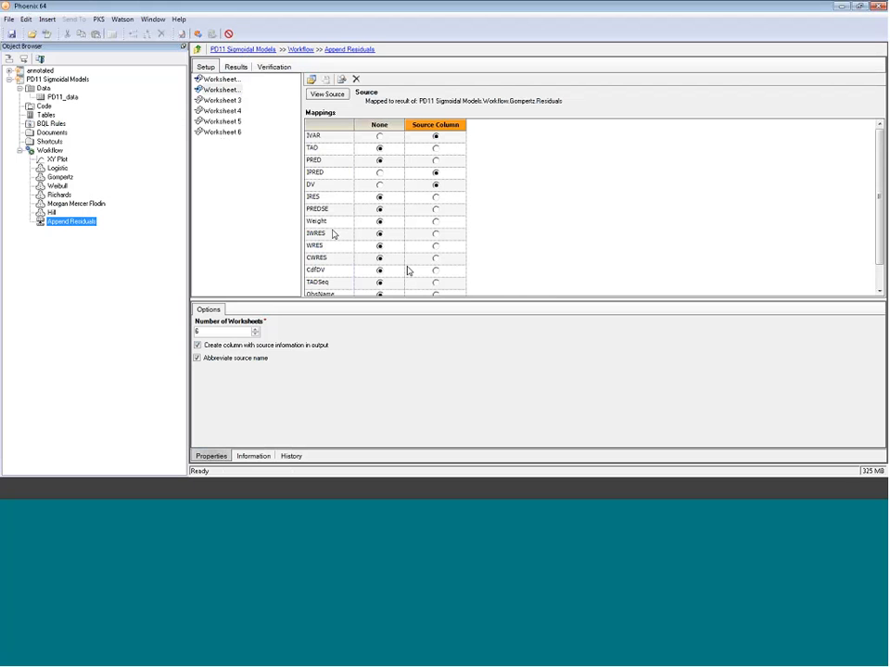
# - Map the Weibull and Richards models' Residuals results to worksheets 3 and 4 of Append Residuals
pyautogui.click(58, 186)
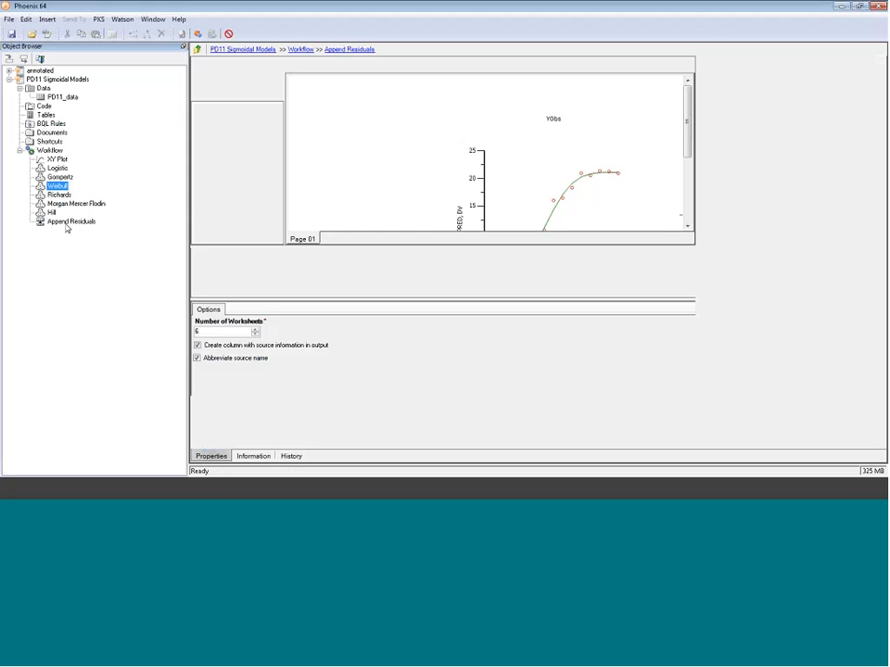
pyautogui.click(66, 228)
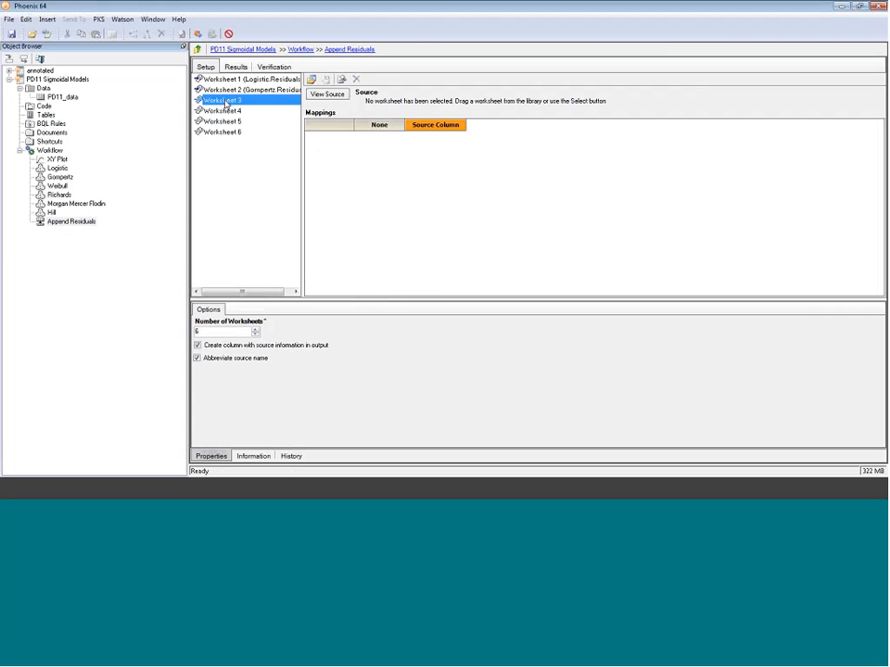
pyautogui.moveTo(57, 185); pyautogui.dragTo(367, 182)
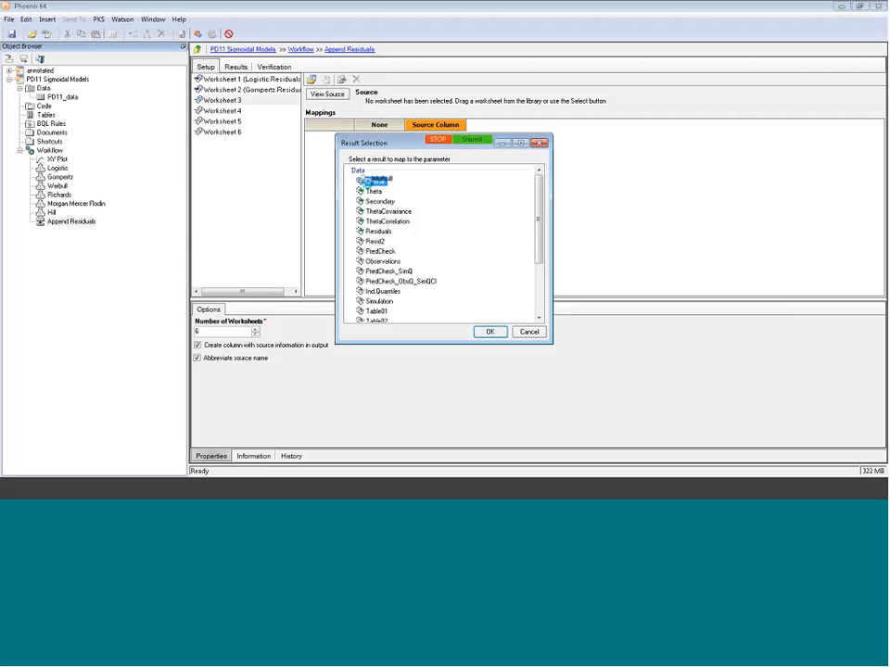
pyautogui.click(387, 233)
pyautogui.click(490, 331)
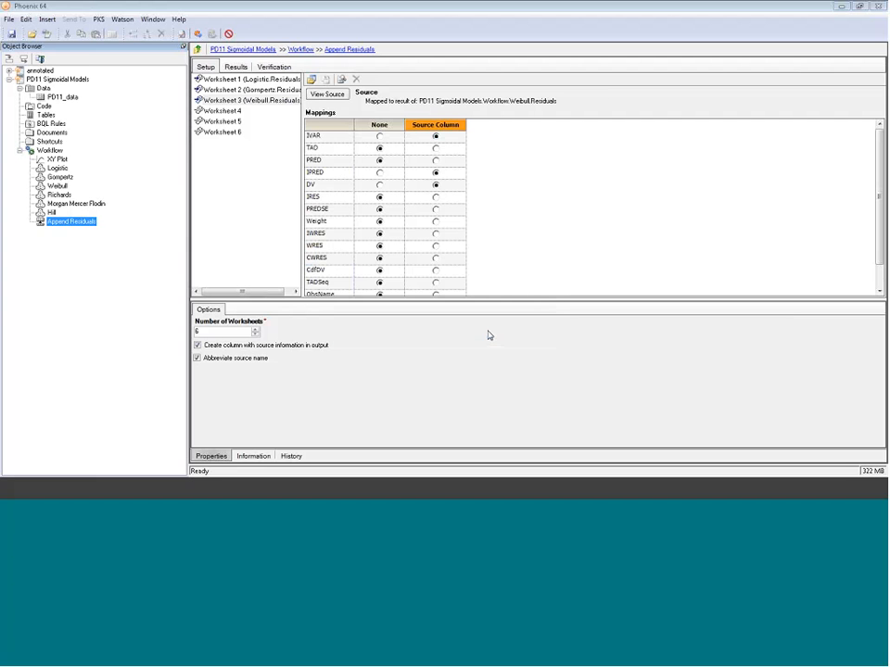
pyautogui.click(227, 111)
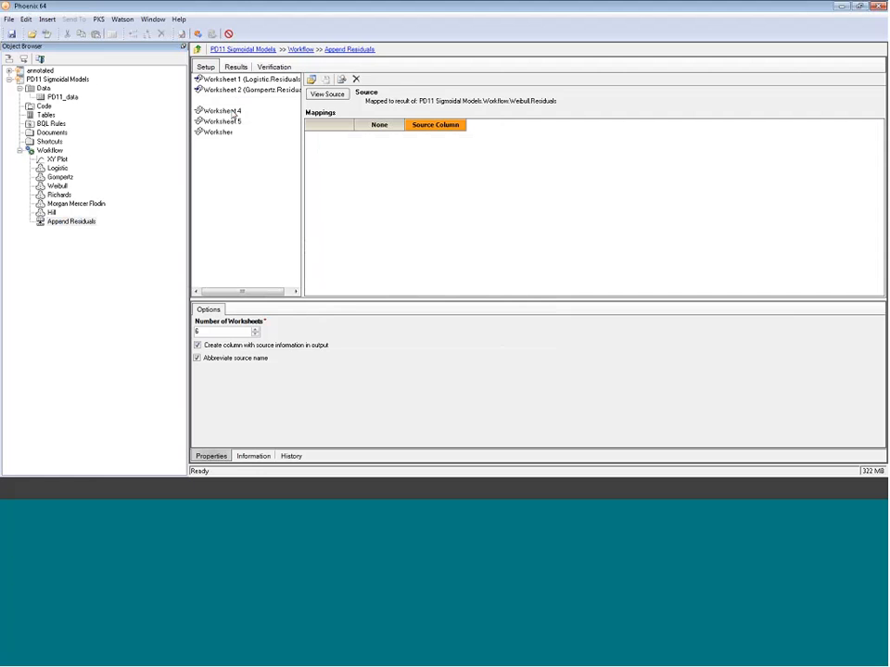
pyautogui.moveTo(60, 195); pyautogui.dragTo(366, 185)
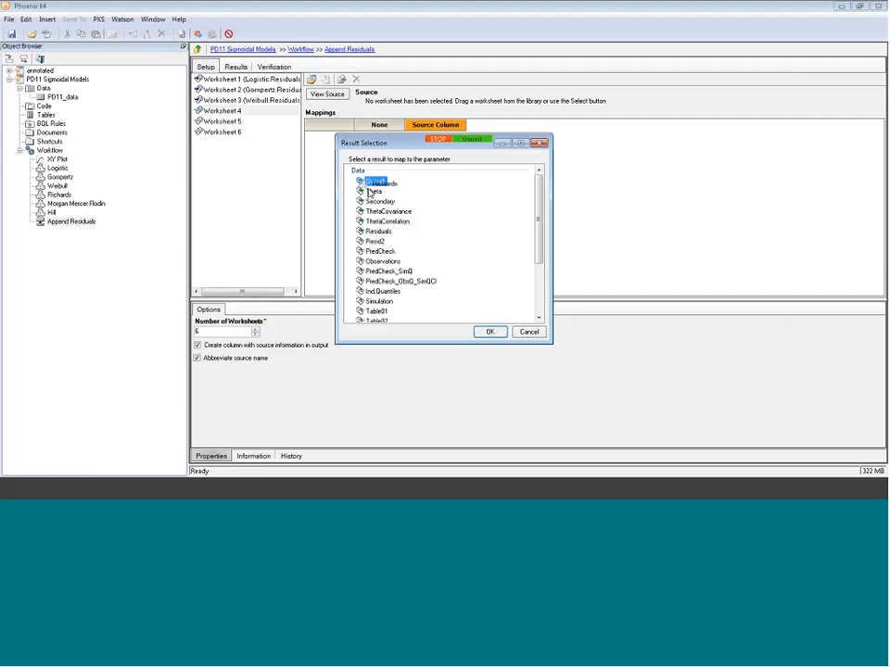
pyautogui.click(387, 232)
pyautogui.click(490, 332)
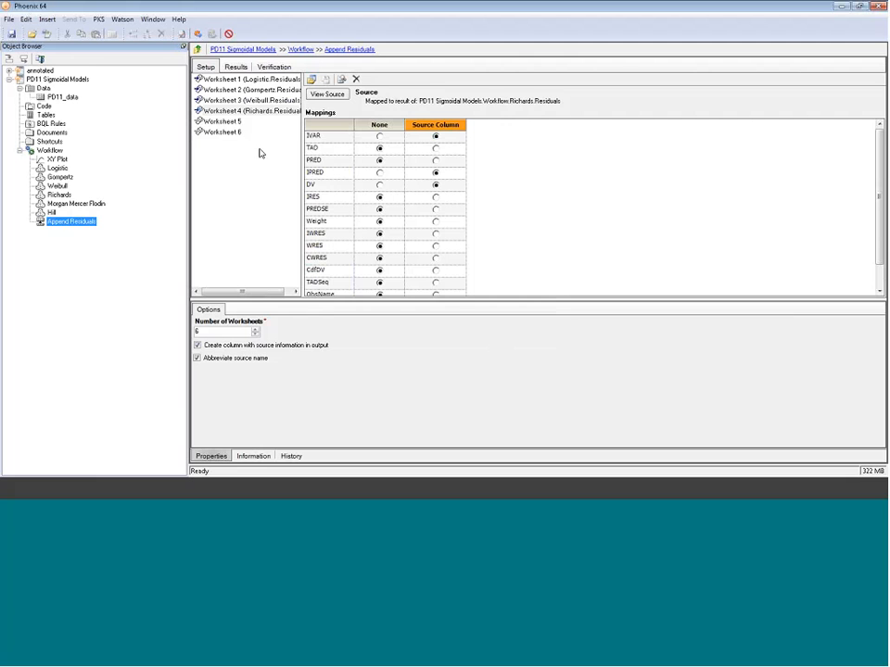
# - Map the Morgan Mercer Flodin and Hill models' Residuals results to worksheets 5 and 6
pyautogui.click(233, 122)
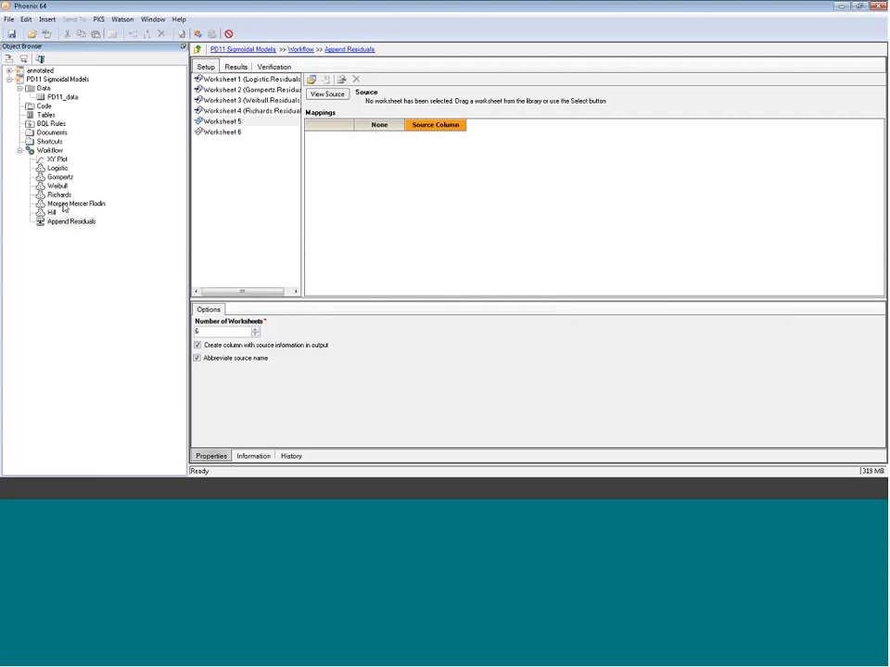
pyautogui.moveTo(76, 203); pyautogui.dragTo(350, 200)
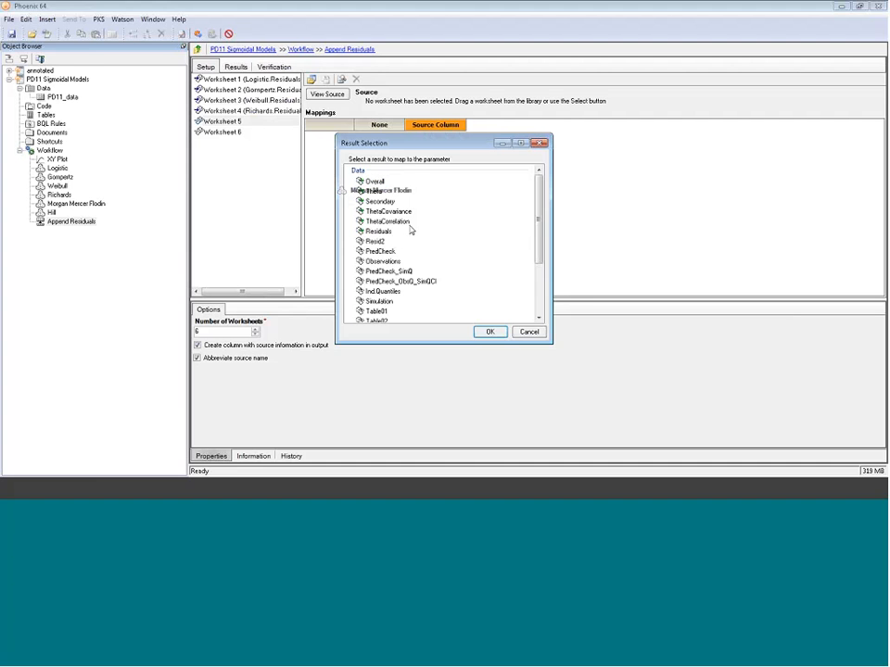
pyautogui.click(410, 230)
pyautogui.click(483, 334)
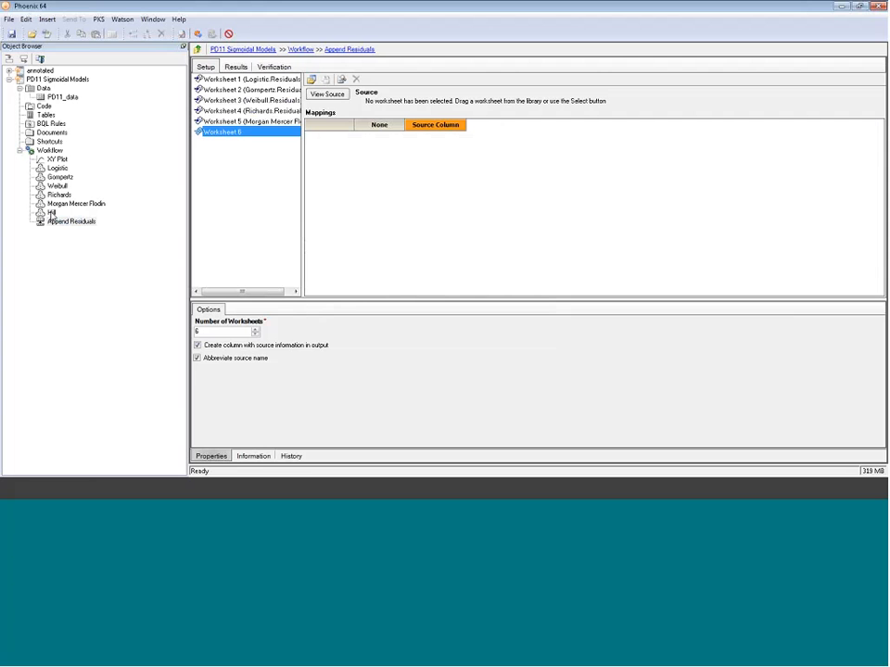
pyautogui.moveTo(50, 213); pyautogui.dragTo(385, 194)
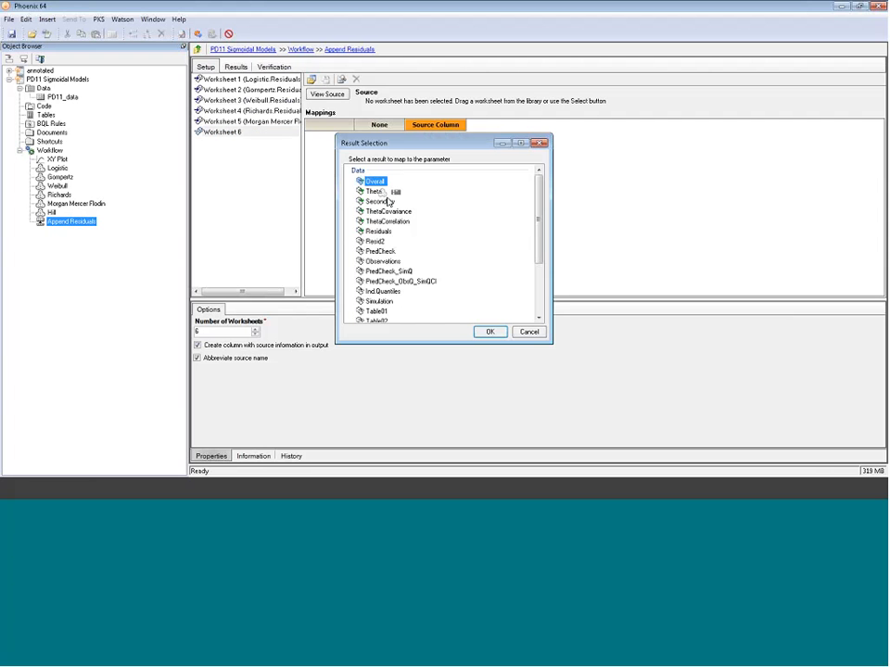
pyautogui.click(379, 231)
pyautogui.click(488, 331)
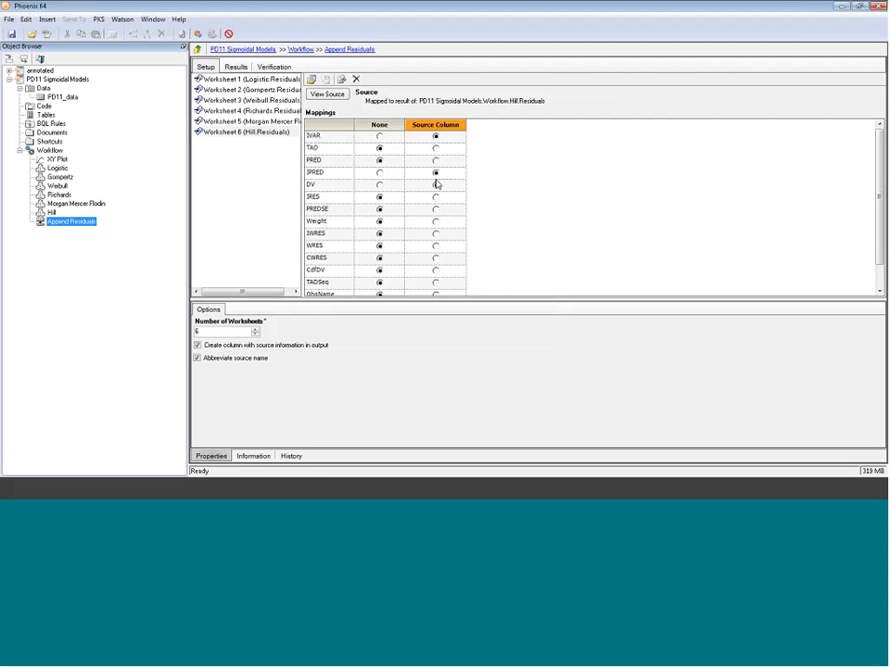
pyautogui.click(436, 184)
# - Execute Append Residuals and enlarge the view of its combined result table
pyautogui.click(196, 34)
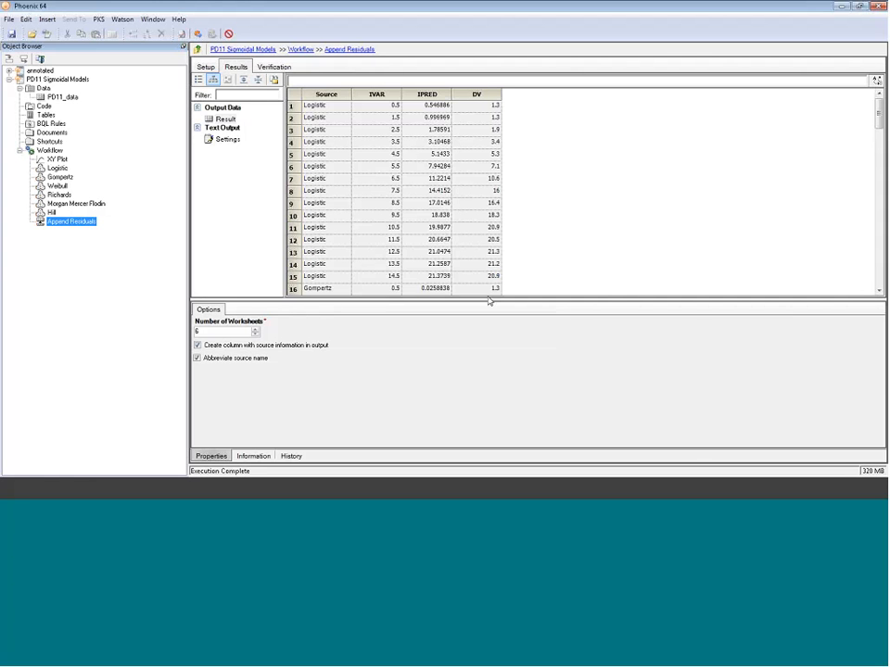
pyautogui.moveTo(489, 298); pyautogui.dragTo(493, 359)
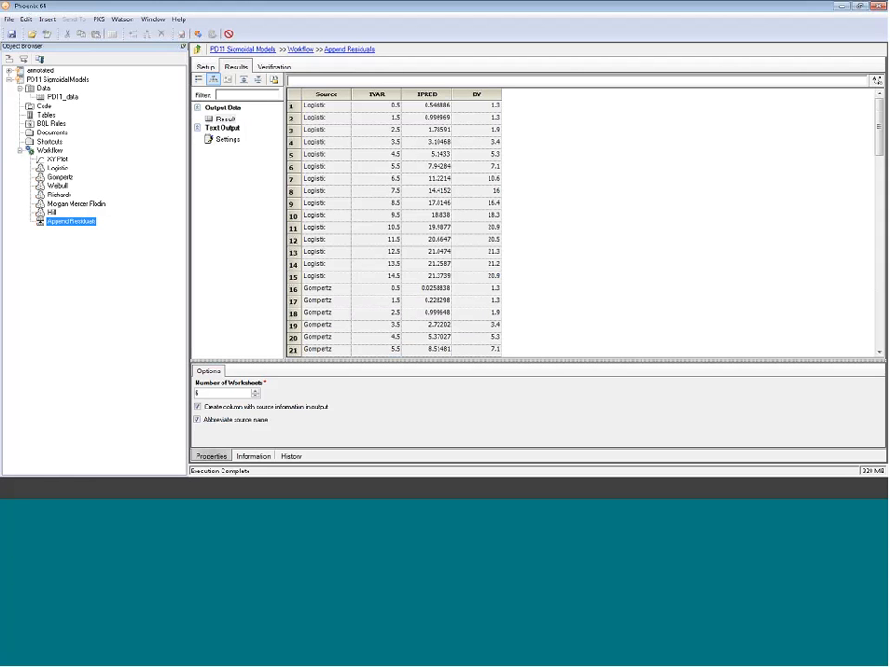
pyautogui.click(351, 169)
# - Import the Comparison Plot.wnlt template file from the webinar folder into the project
pyautogui.click(31, 33)
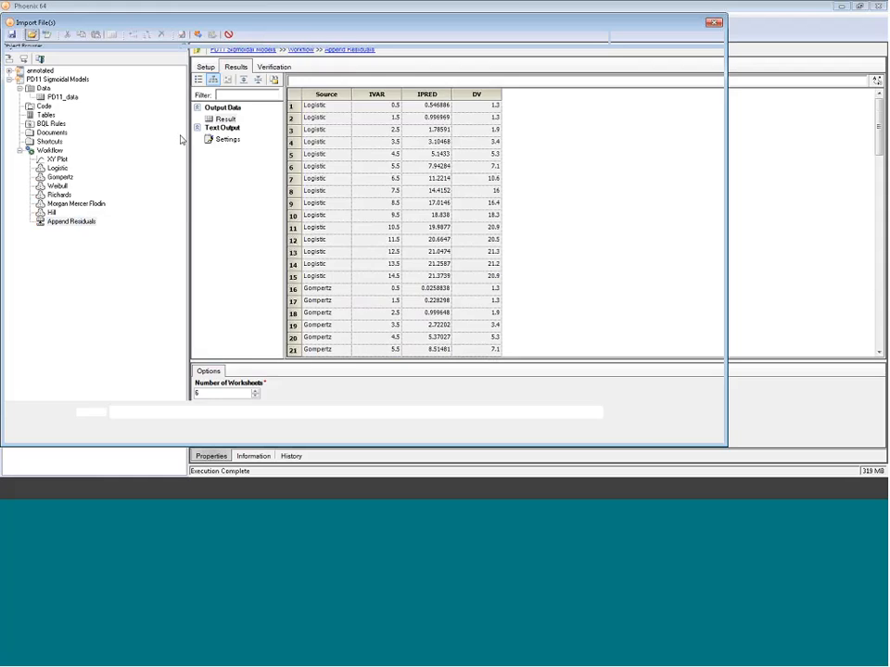
pyautogui.click(269, 136)
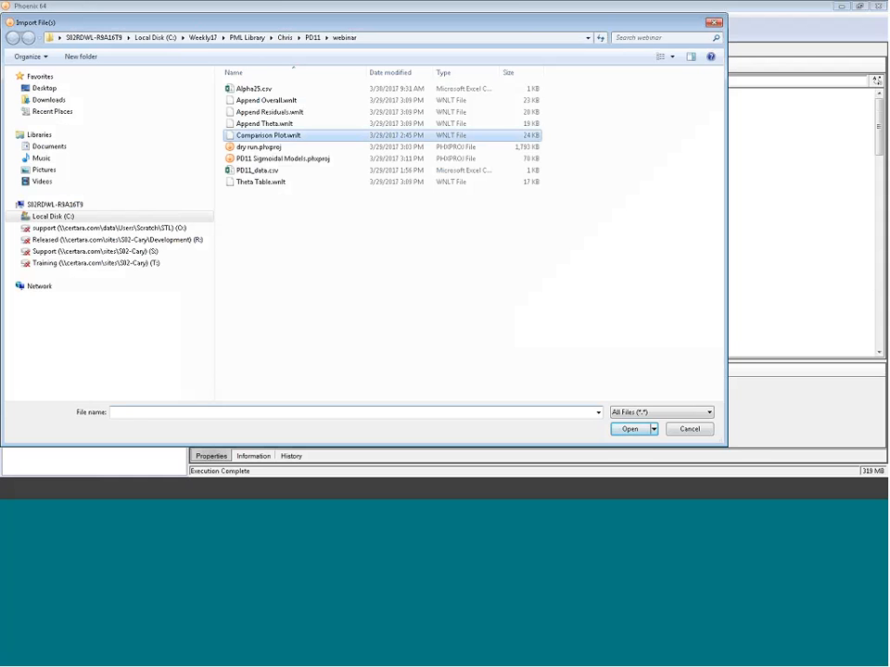
pyautogui.click(629, 429)
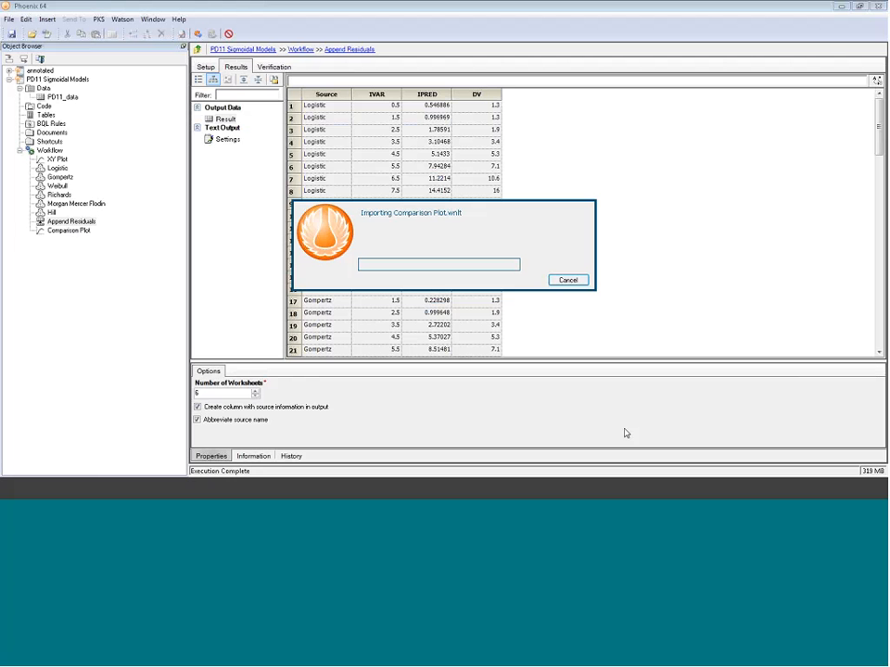
# - Map the Append Residuals result to the Comparison Plot's XY Data and execute the plot
pyautogui.click(70, 230)
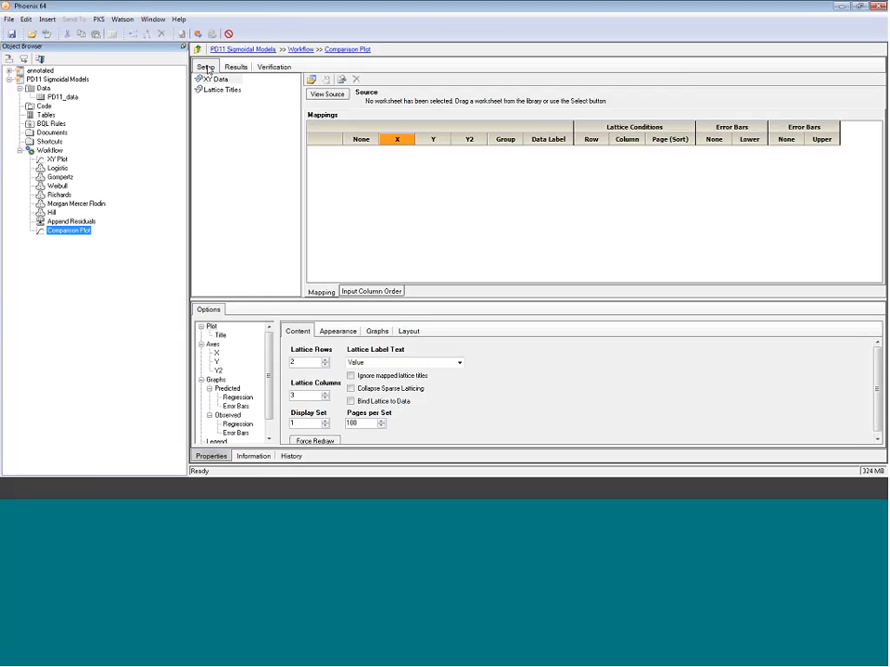
pyautogui.moveTo(67, 222); pyautogui.dragTo(416, 232)
pyautogui.moveTo(416, 229); pyautogui.dragTo(416, 229)
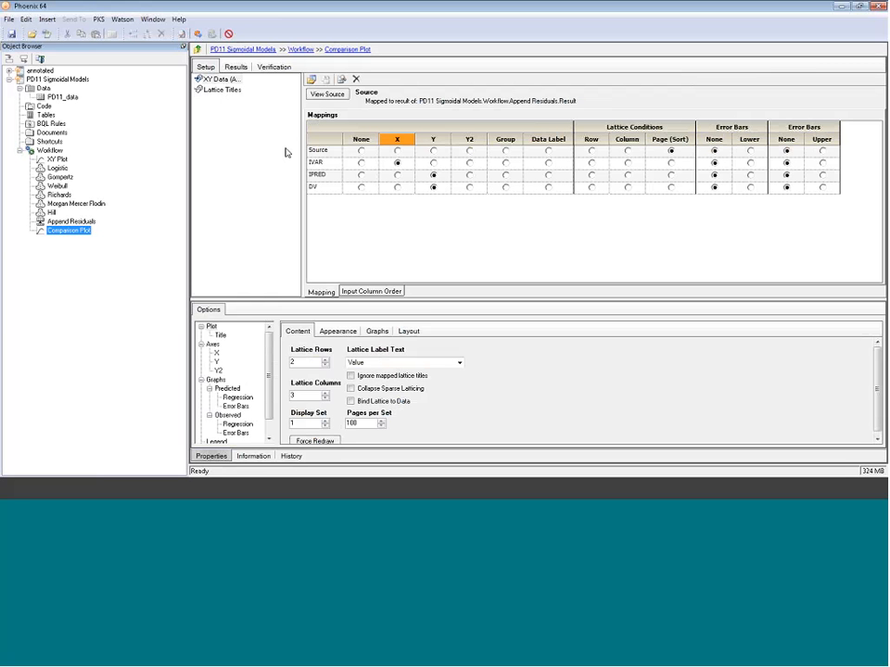
pyautogui.click(198, 35)
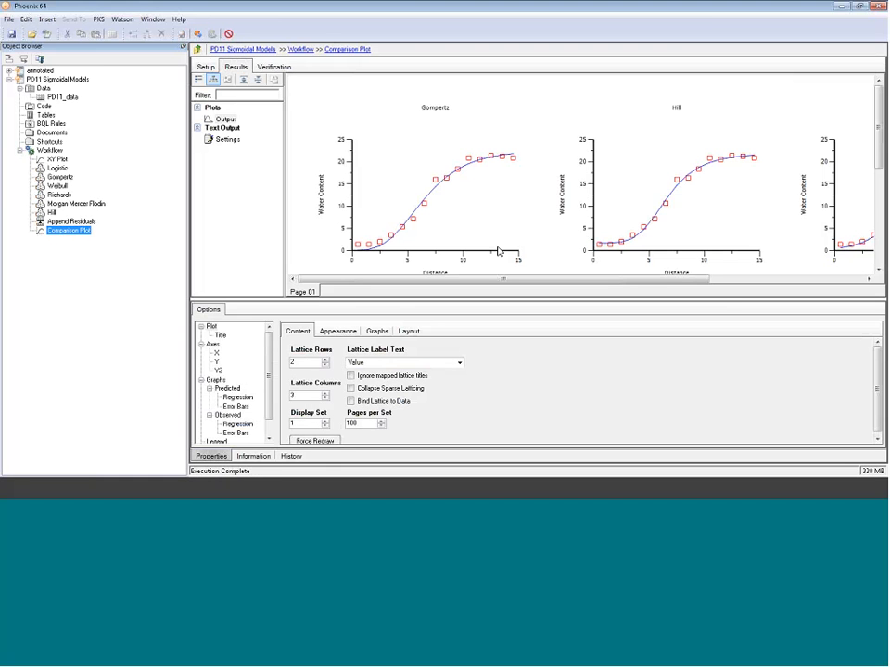
# - Open the comparison plot output in its own maximized window to examine all six model fits
pyautogui.doubleClick(465, 232)
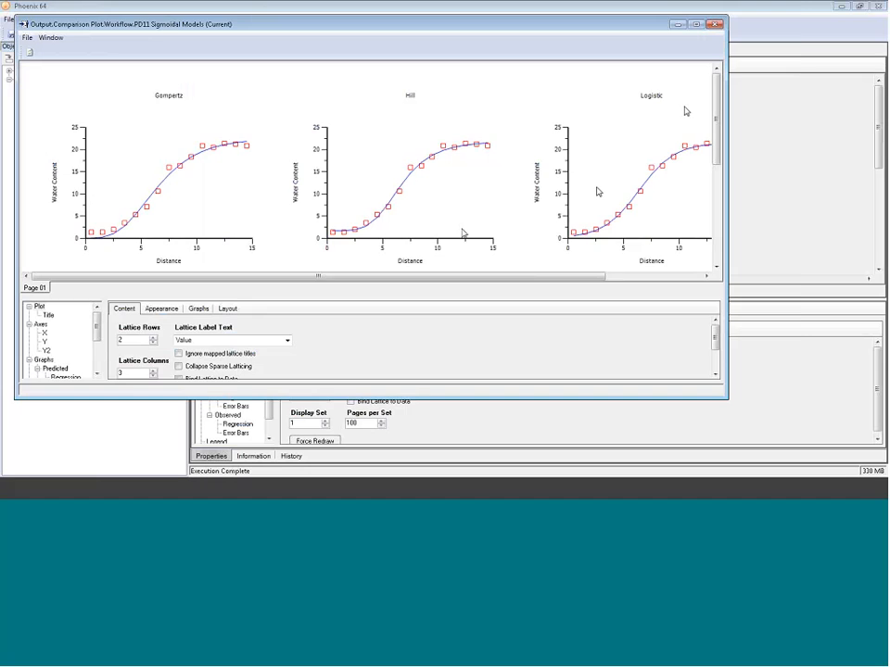
pyautogui.click(694, 26)
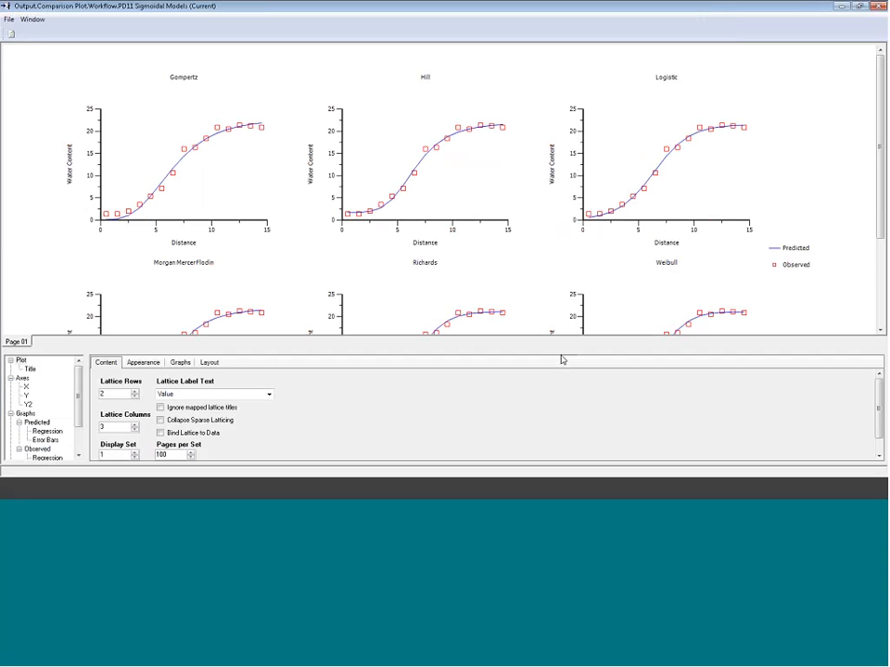
pyautogui.moveTo(561, 359); pyautogui.dragTo(576, 445)
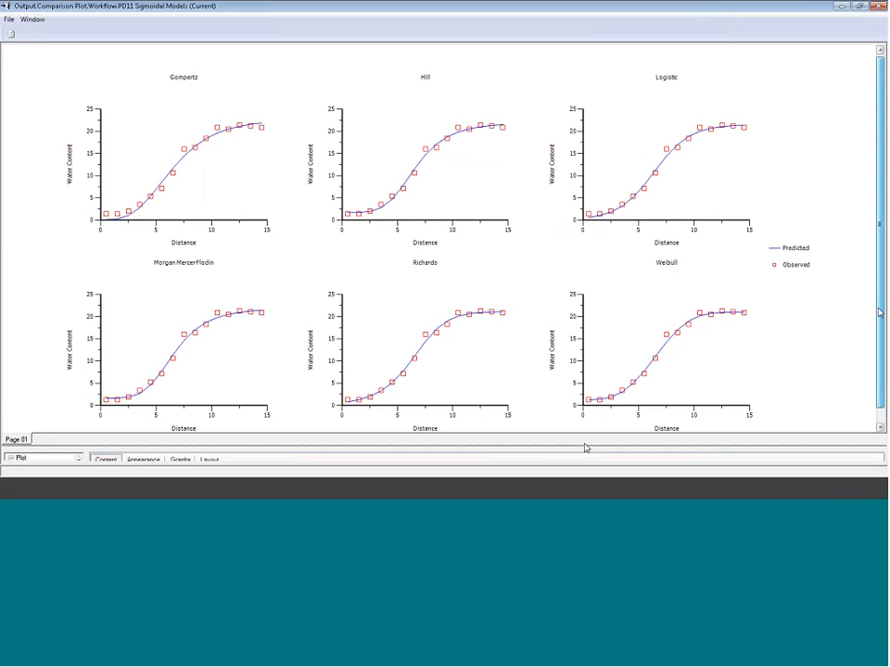
pyautogui.scroll(-1, 660, 176)
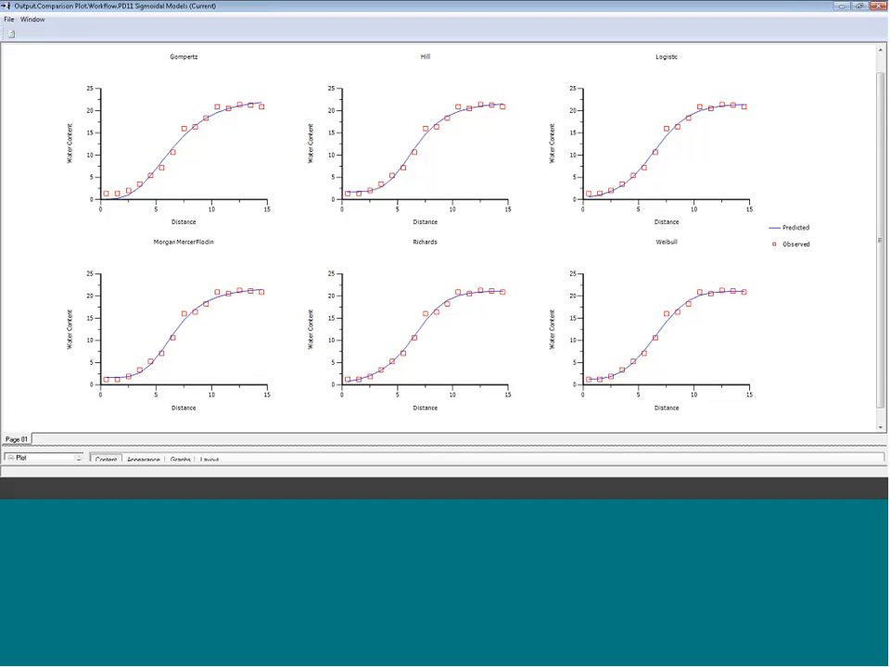
# - Close the plot window and import the Append Theta.wnlt template file from the webinar folder into the project
pyautogui.click(877, 7)
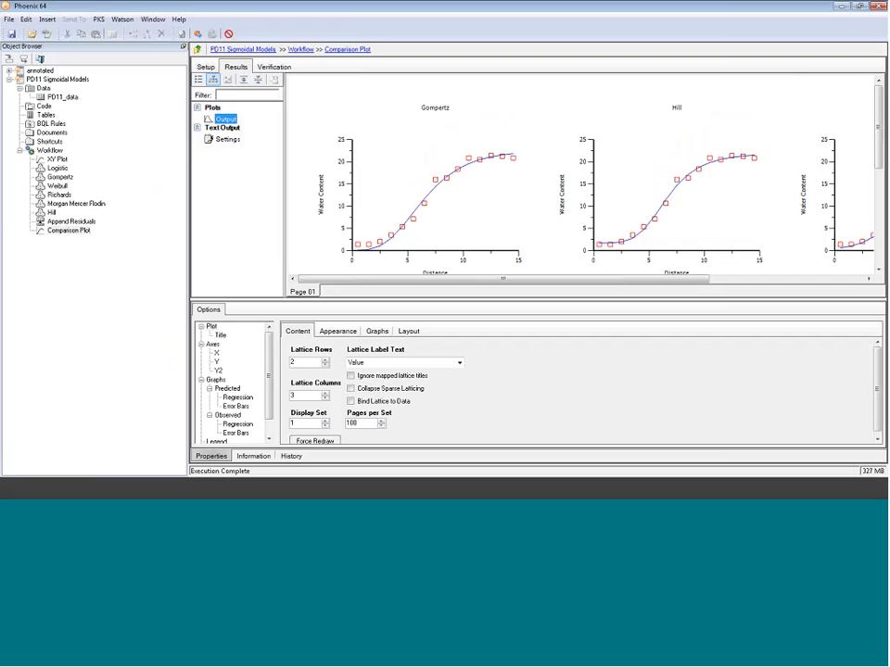
pyautogui.click(32, 34)
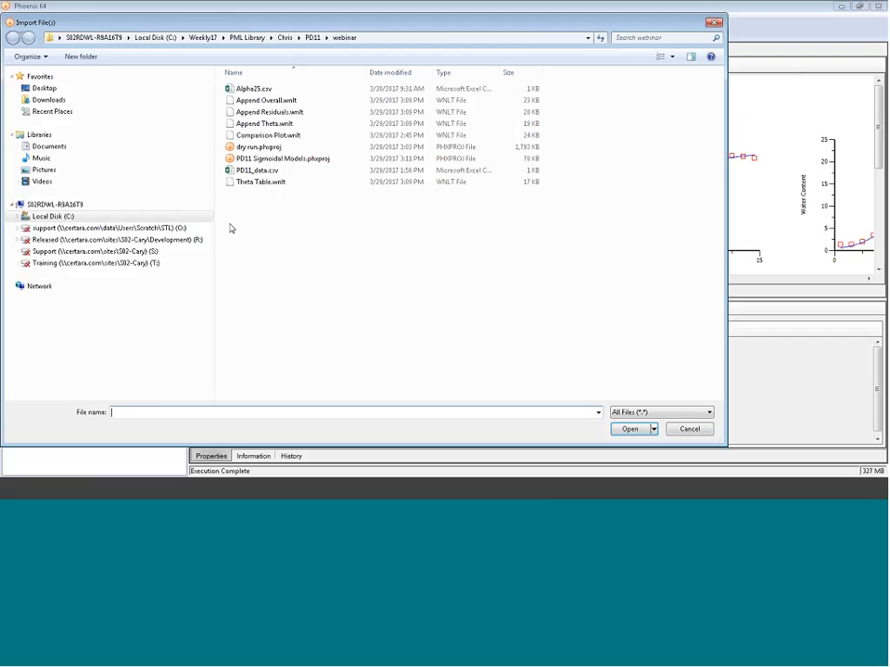
pyautogui.click(289, 124)
pyautogui.click(627, 428)
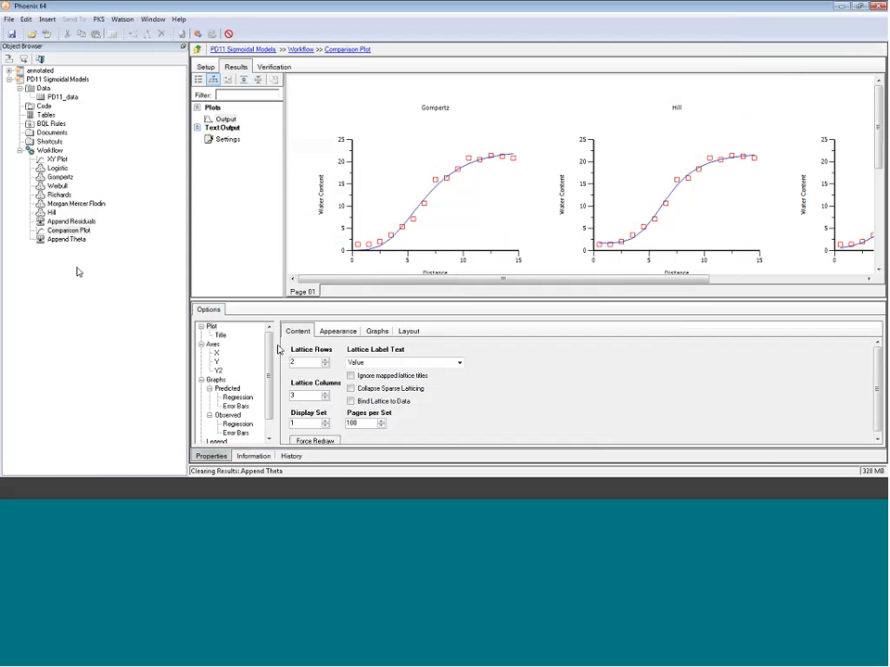
# - Map the Logistic and Gompertz models' Theta results to Worksheets 1 and 2 of Append Theta
pyautogui.click(65, 239)
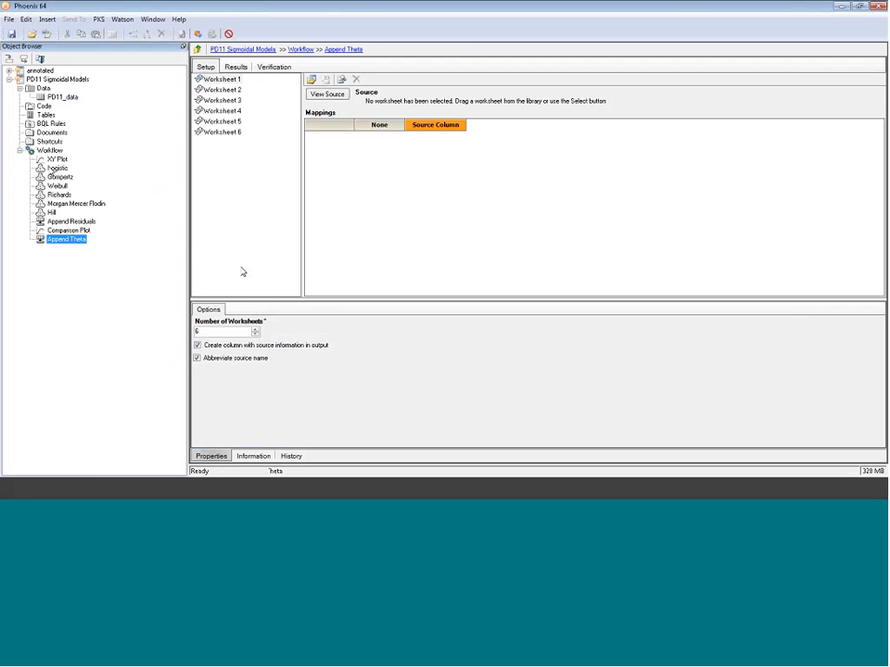
pyautogui.moveTo(57, 168); pyautogui.dragTo(382, 167)
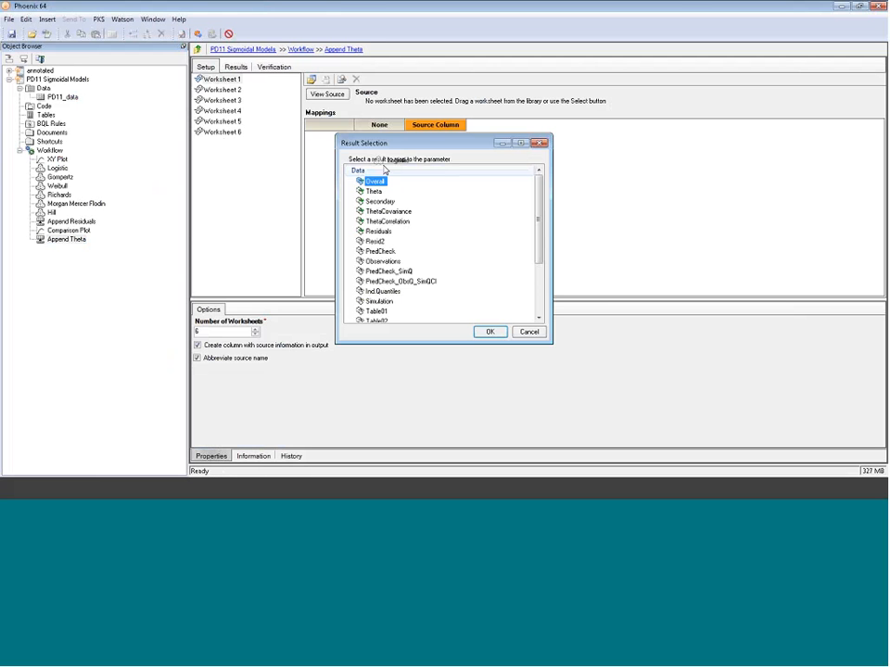
pyautogui.click(374, 192)
pyautogui.click(490, 332)
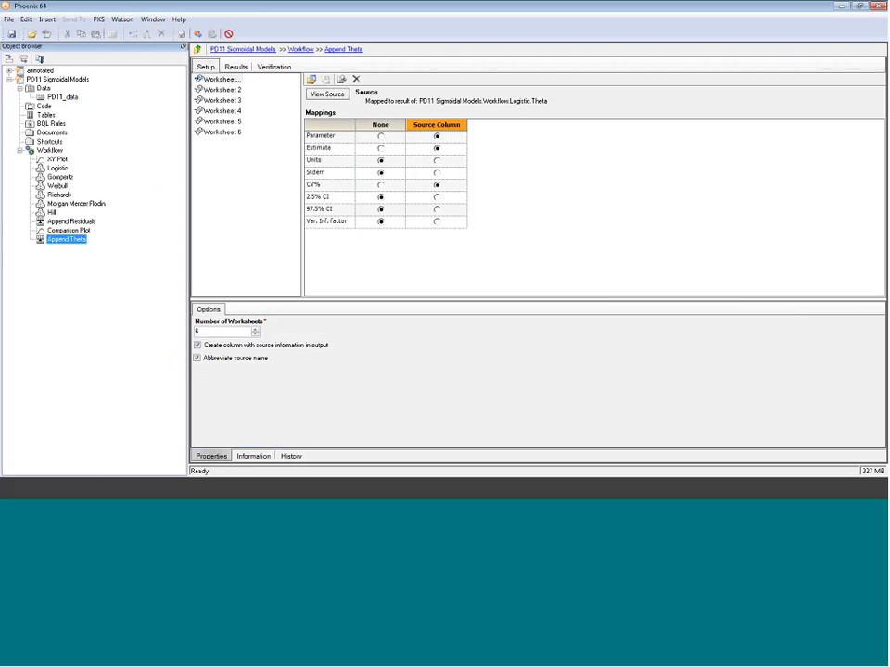
pyautogui.click(223, 90)
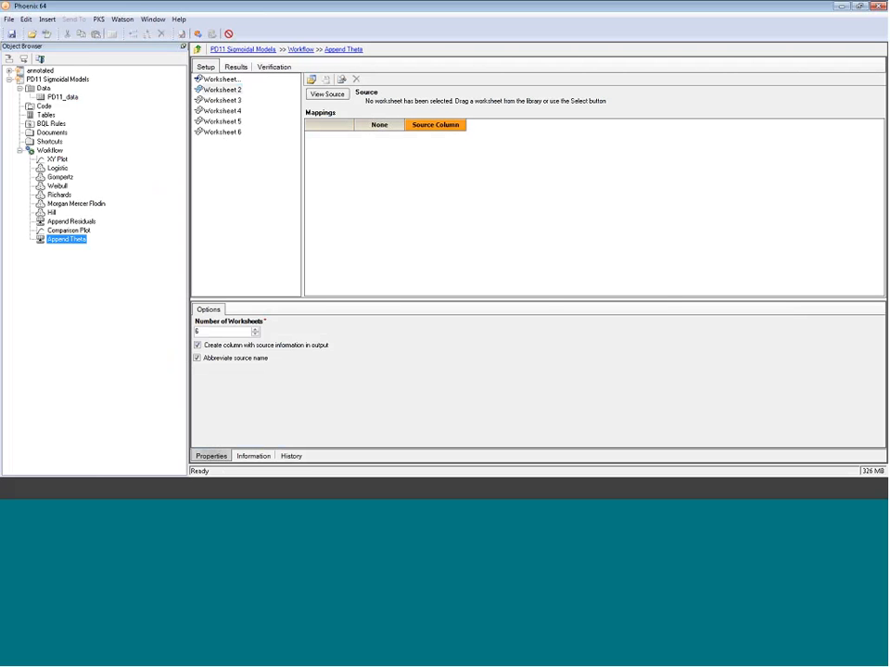
pyautogui.moveTo(59, 176); pyautogui.dragTo(352, 239)
pyautogui.click(369, 246)
pyautogui.click(490, 332)
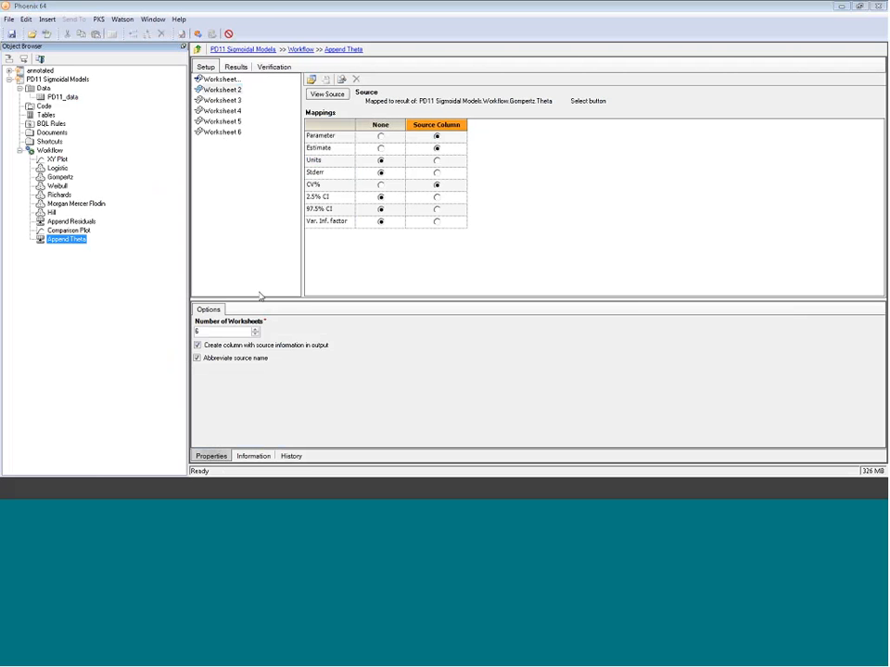
# - Map the Weibull and Richards models' Theta results to Worksheets 3 and 4 of Append Theta
pyautogui.click(222, 100)
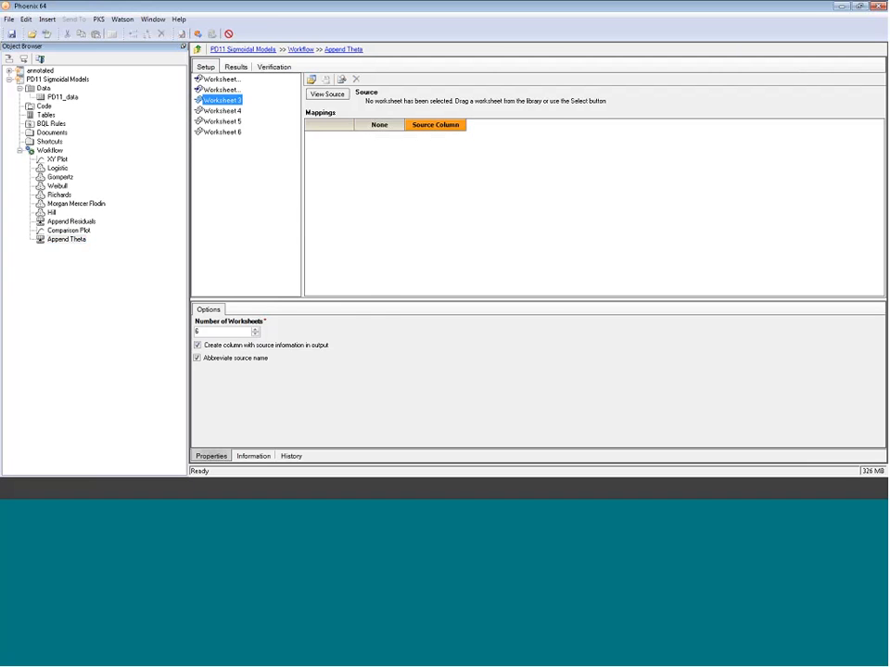
pyautogui.moveTo(57, 186); pyautogui.dragTo(352, 180)
pyautogui.click(373, 192)
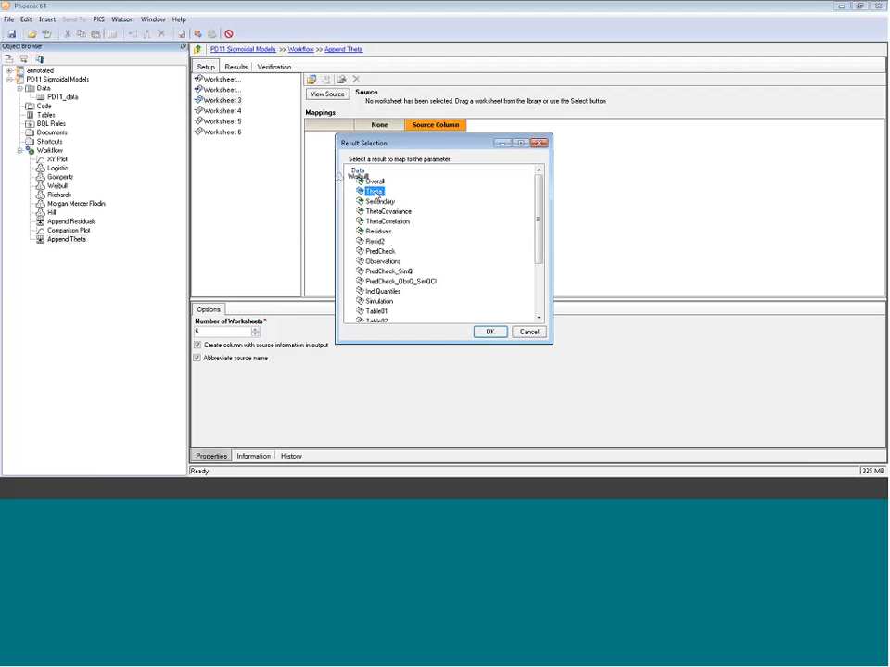
pyautogui.doubleClick(373, 192)
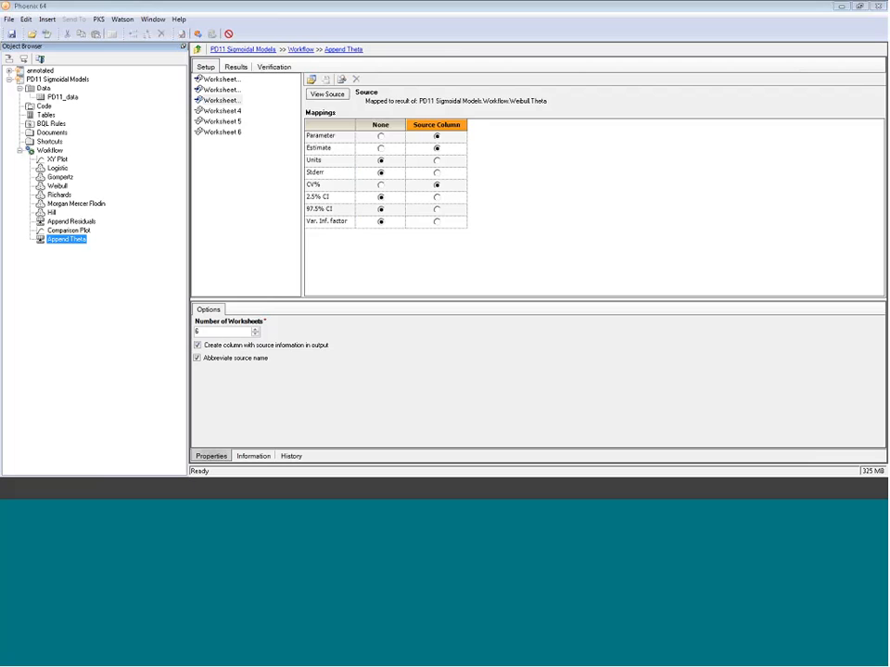
pyautogui.click(59, 194)
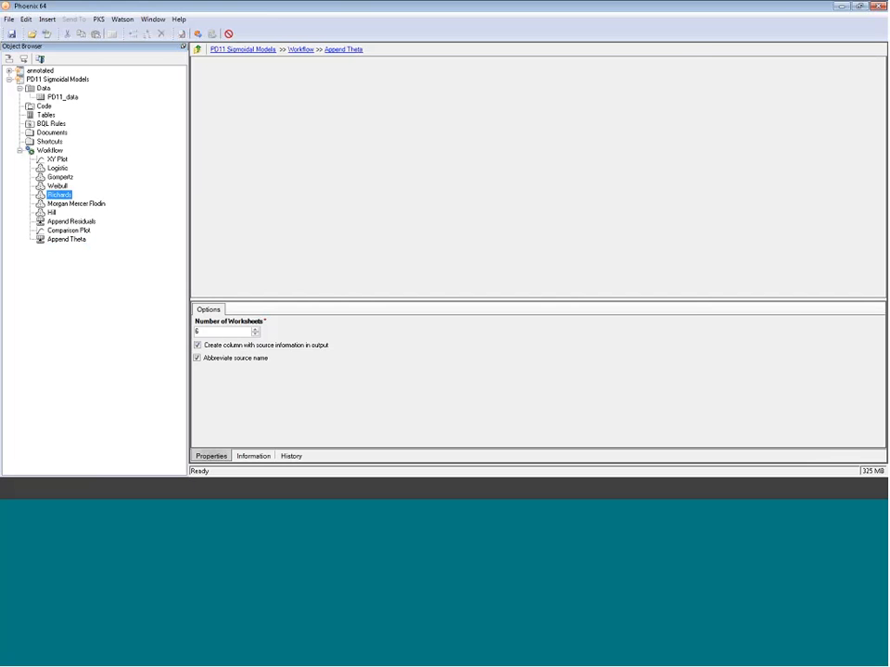
pyautogui.click(66, 239)
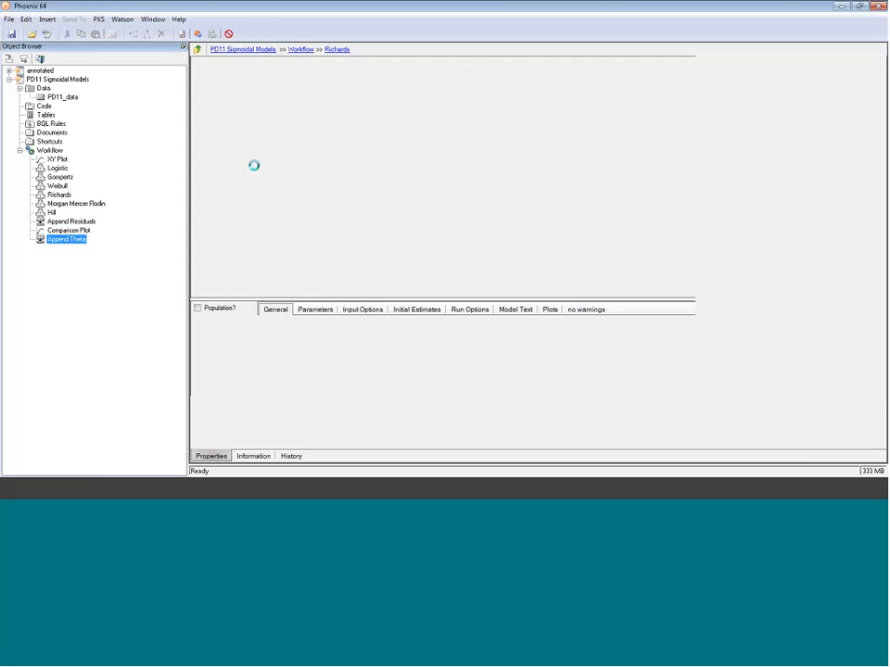
pyautogui.click(233, 112)
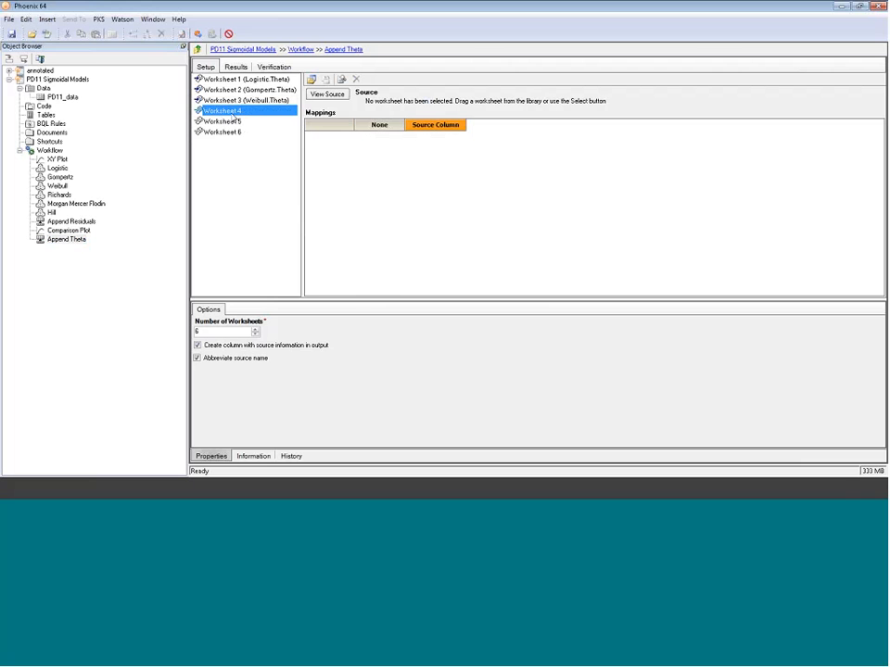
pyautogui.doubleClick(233, 112)
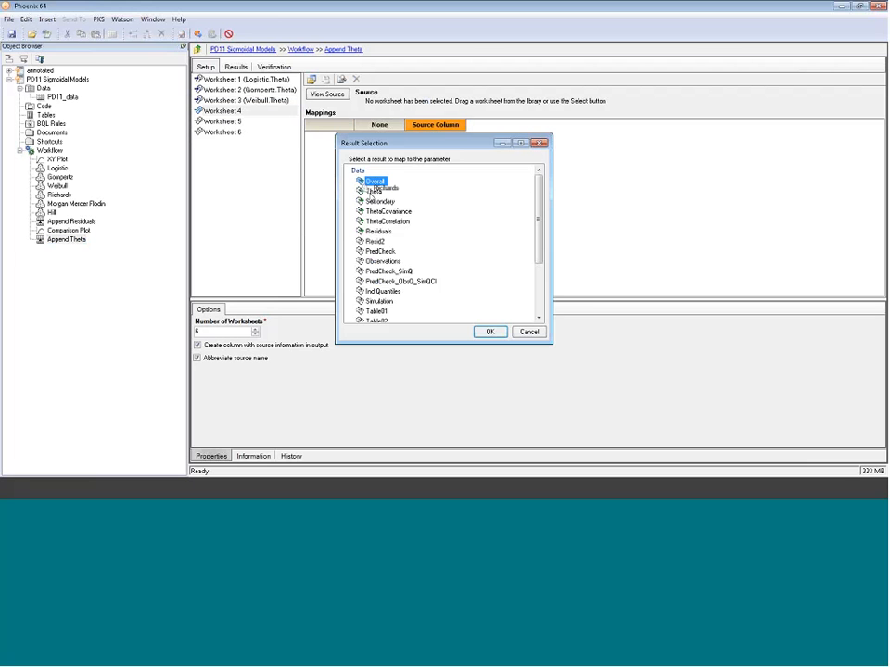
pyautogui.doubleClick(373, 190)
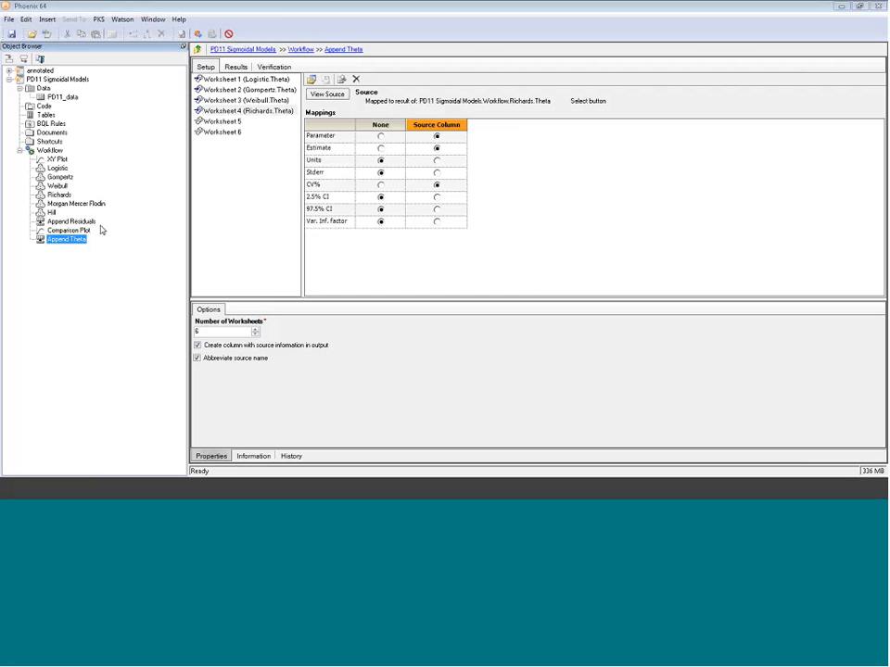
# - Map the Morgan Mercer Flodin and Hill models' Theta results to Worksheets 5 and 6 of Append Theta
pyautogui.click(216, 122)
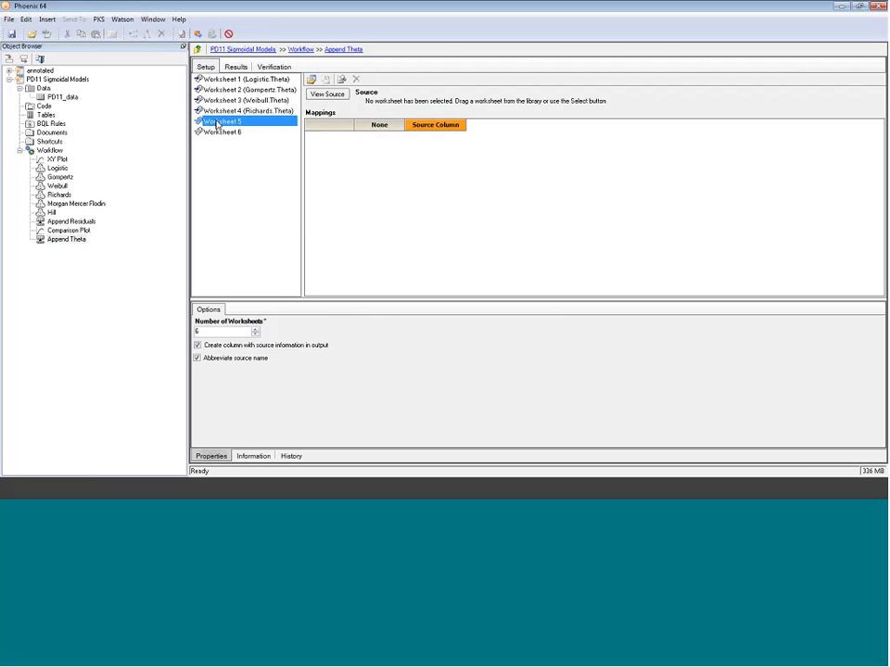
pyautogui.moveTo(76, 203); pyautogui.dragTo(359, 206)
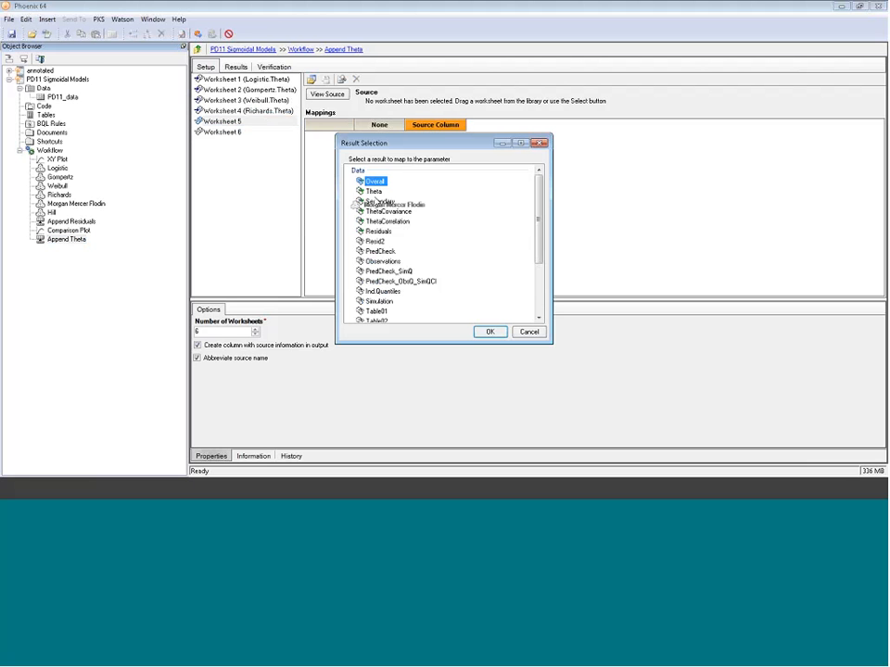
pyautogui.click(373, 190)
pyautogui.click(490, 331)
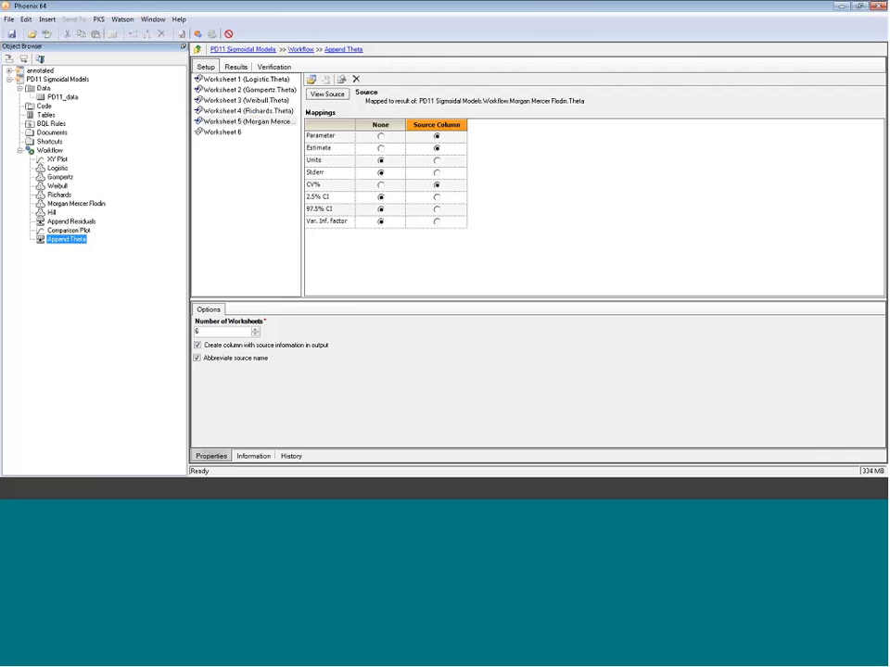
pyautogui.click(219, 132)
pyautogui.moveTo(51, 212); pyautogui.dragTo(360, 206)
pyautogui.click(373, 191)
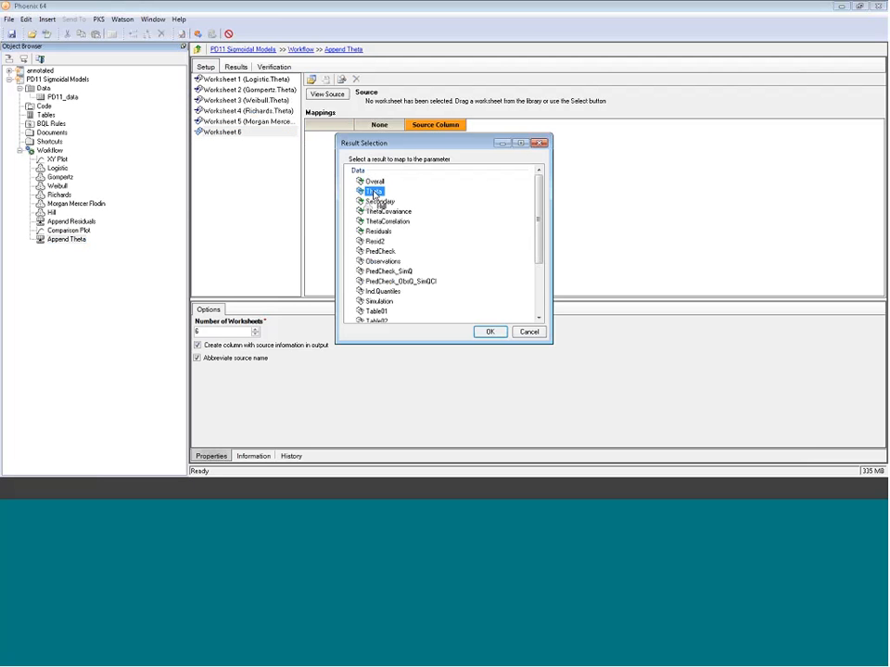
pyautogui.click(490, 332)
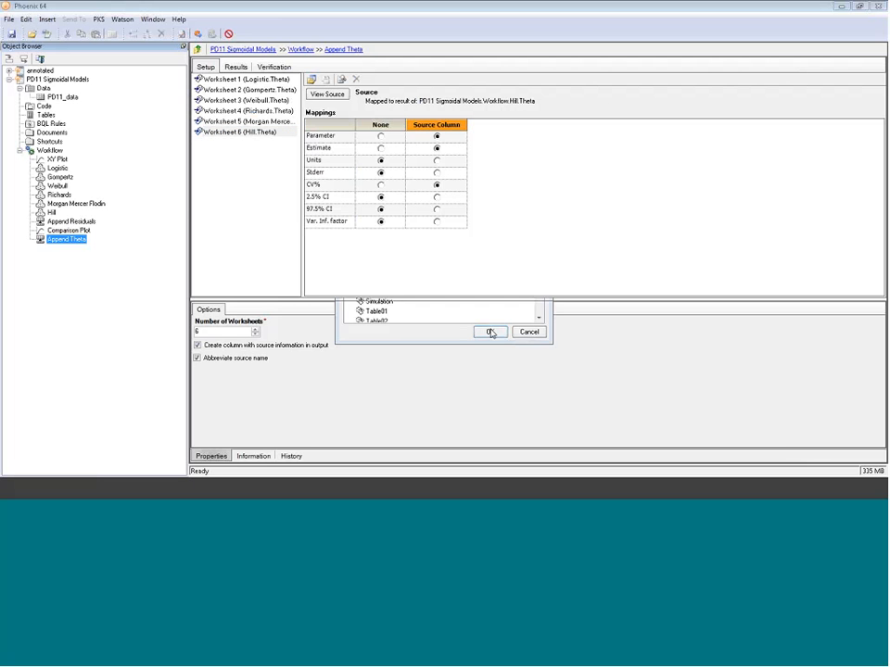
# - Execute Append Theta and inspect the Source, Parameter, Estimate and CV% columns of its combined result
pyautogui.click(198, 36)
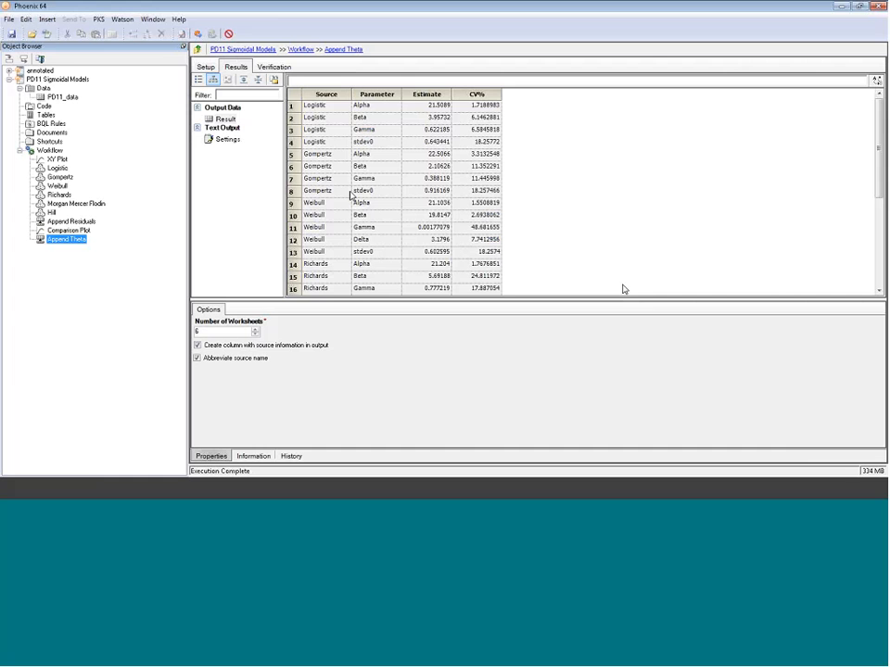
pyautogui.click(327, 95)
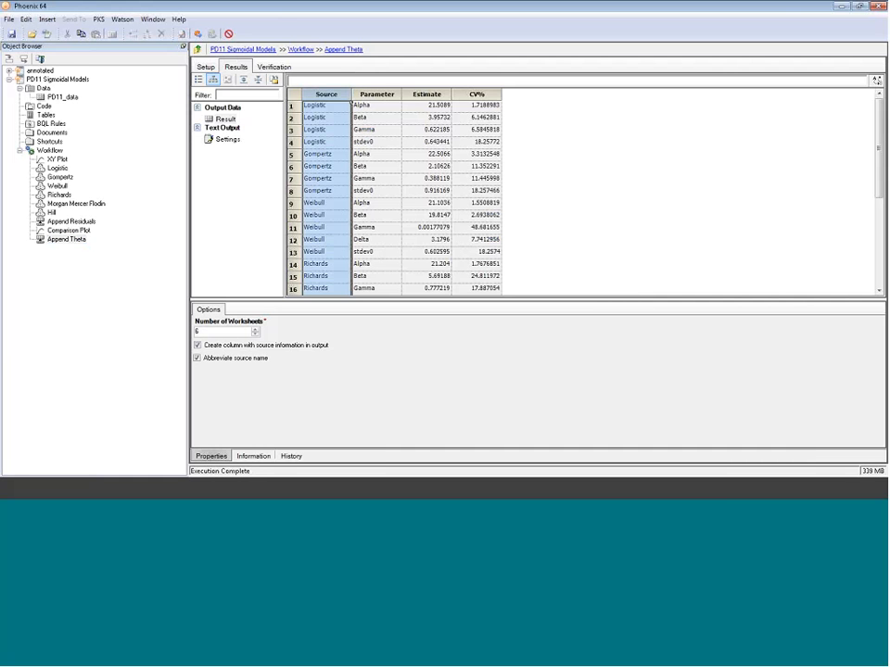
pyautogui.click(378, 95)
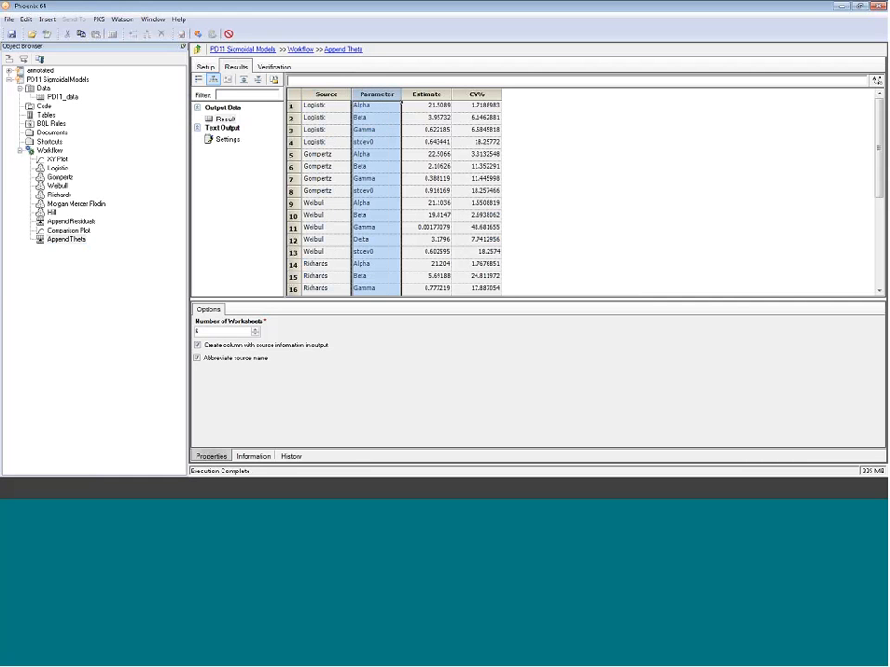
pyautogui.click(427, 94)
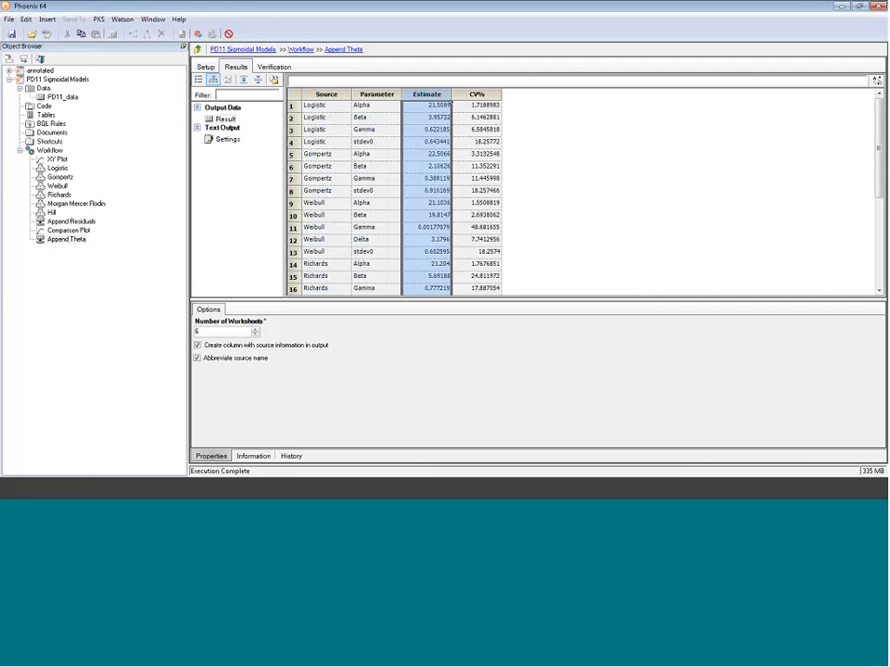
pyautogui.click(476, 95)
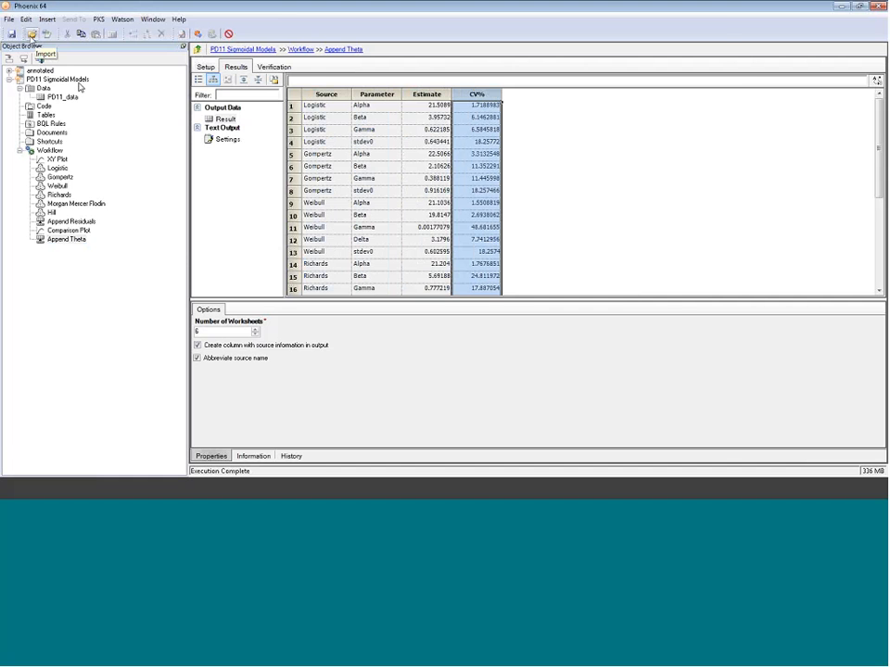
# - Import the Theta Table.wnlt template file from the webinar folder into the project
pyautogui.click(31, 35)
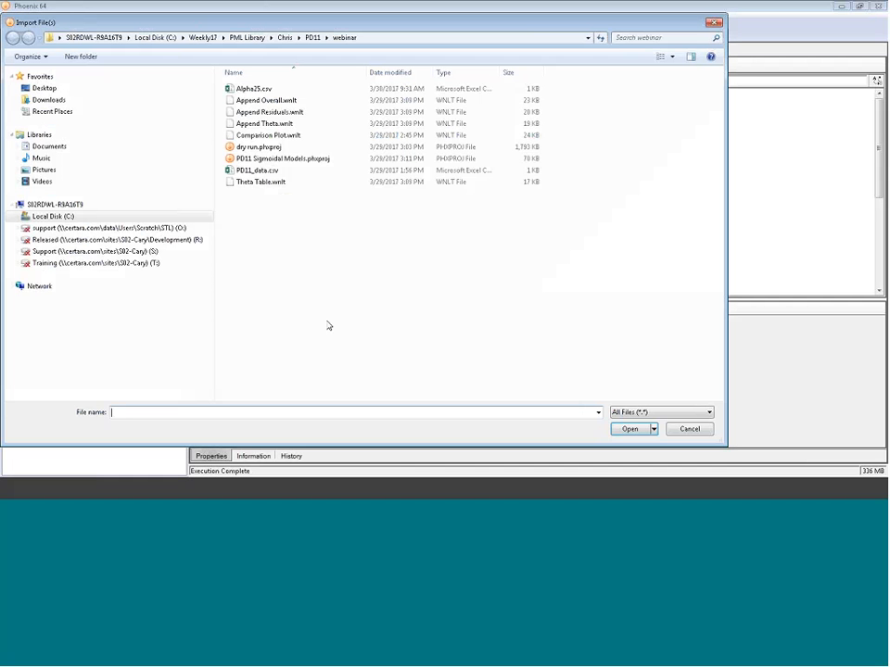
pyautogui.click(261, 182)
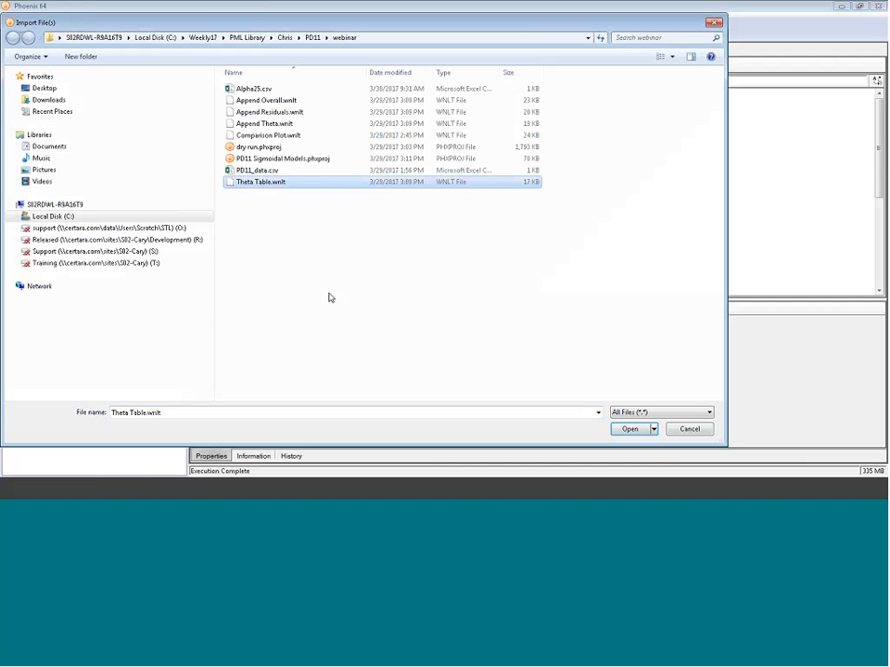
pyautogui.press('Return')
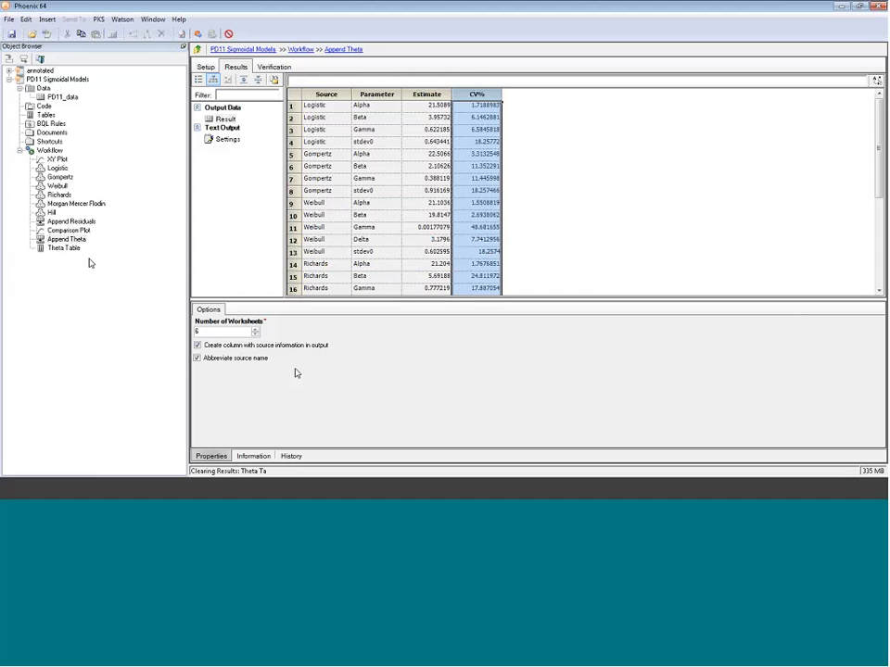
# - Execute the Theta Table and view its formatted table of parameter estimates by model
pyautogui.click(65, 248)
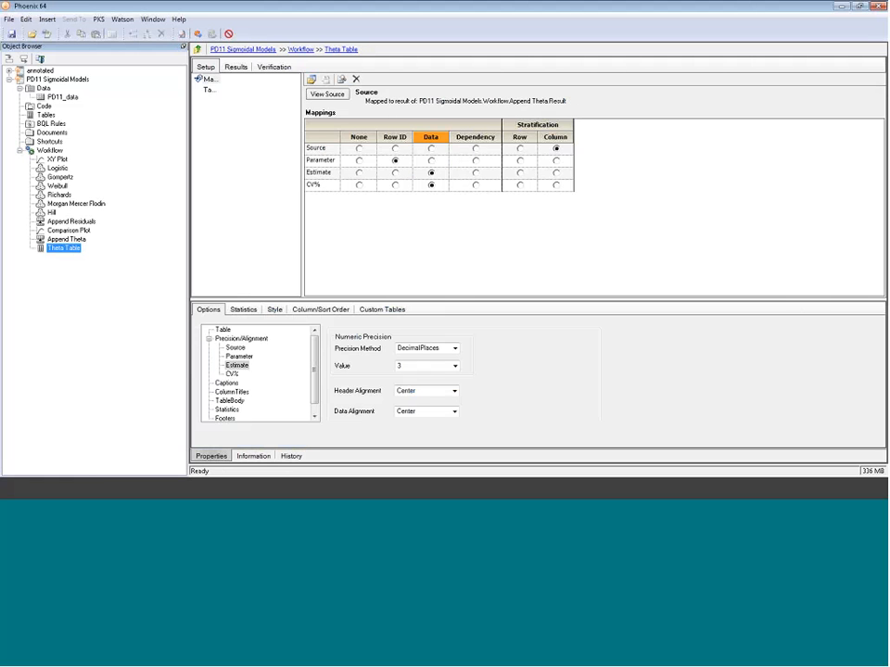
pyautogui.click(196, 33)
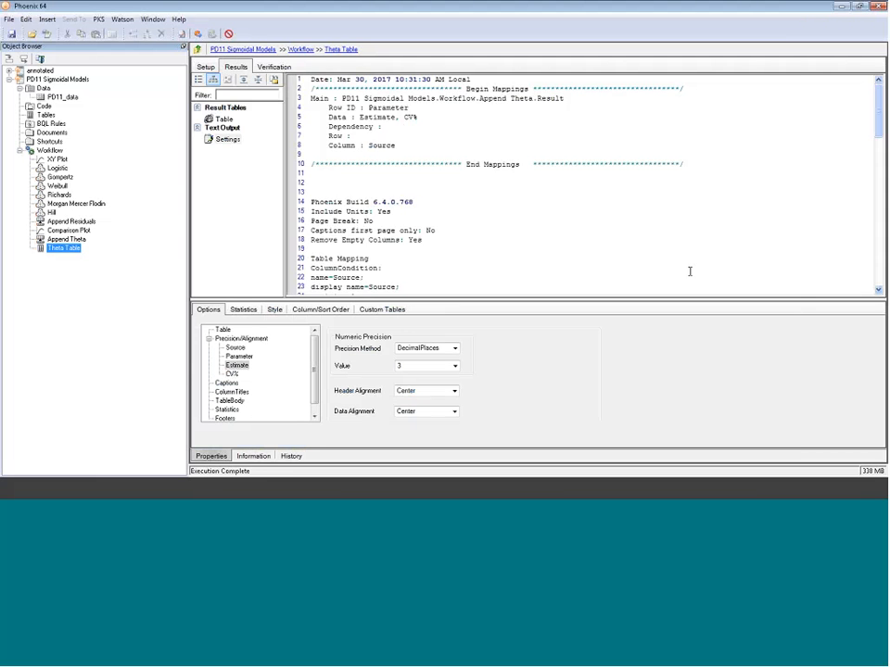
pyautogui.click(232, 127)
pyautogui.click(227, 121)
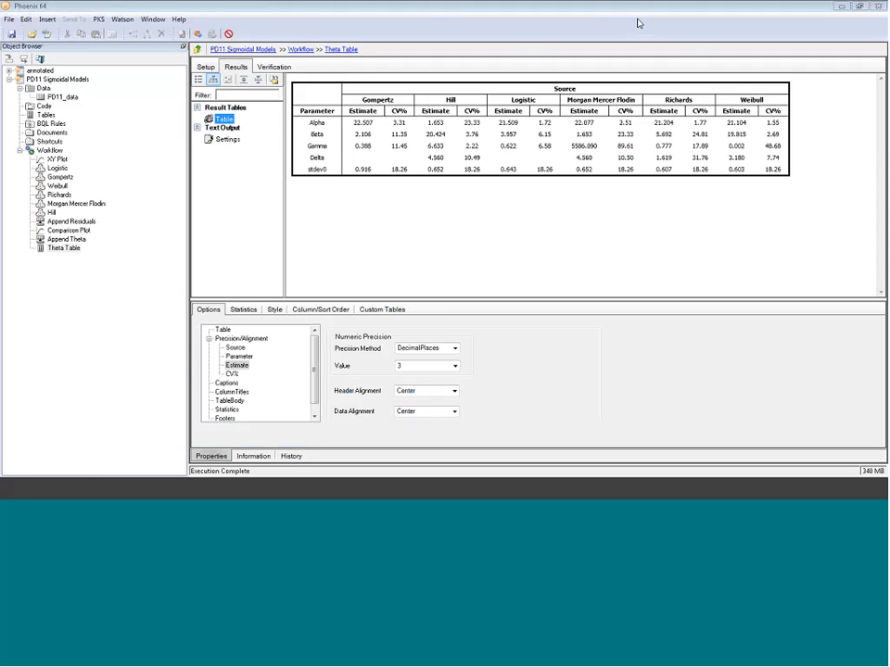
pyautogui.click(477, 12)
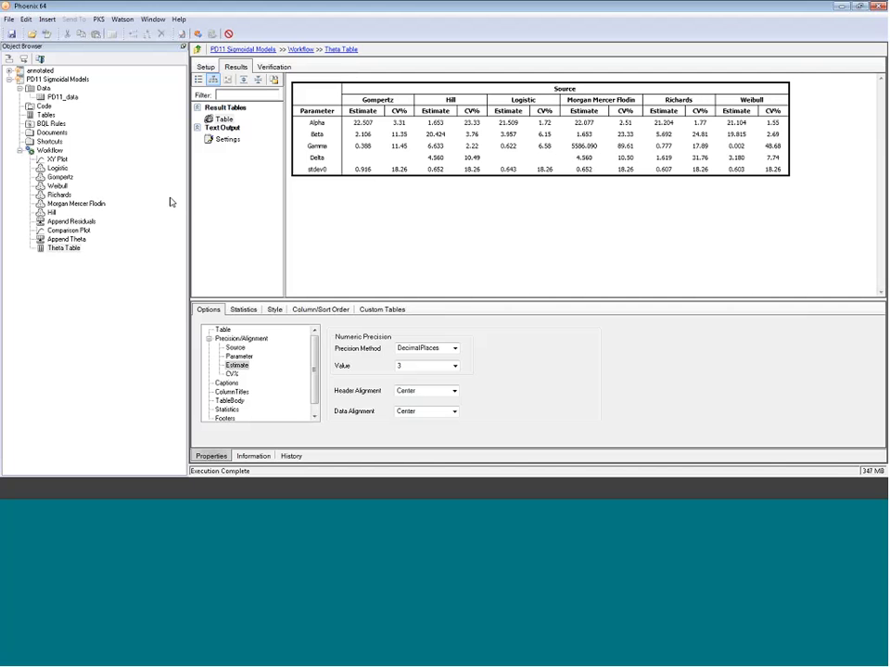
# - Import the Append Overall.wnlt template file from the webinar folder into the project
pyautogui.click(33, 34)
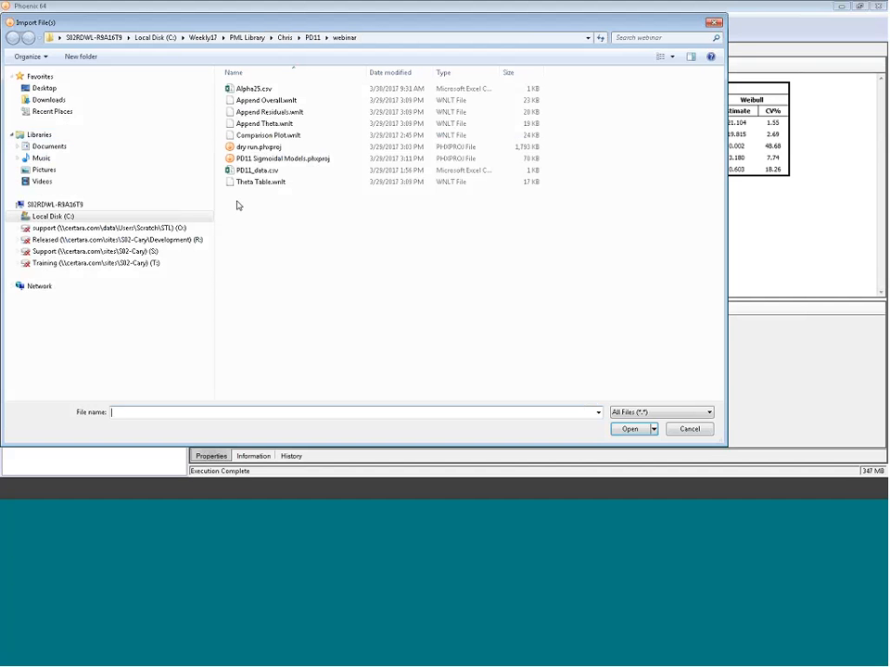
pyautogui.click(287, 100)
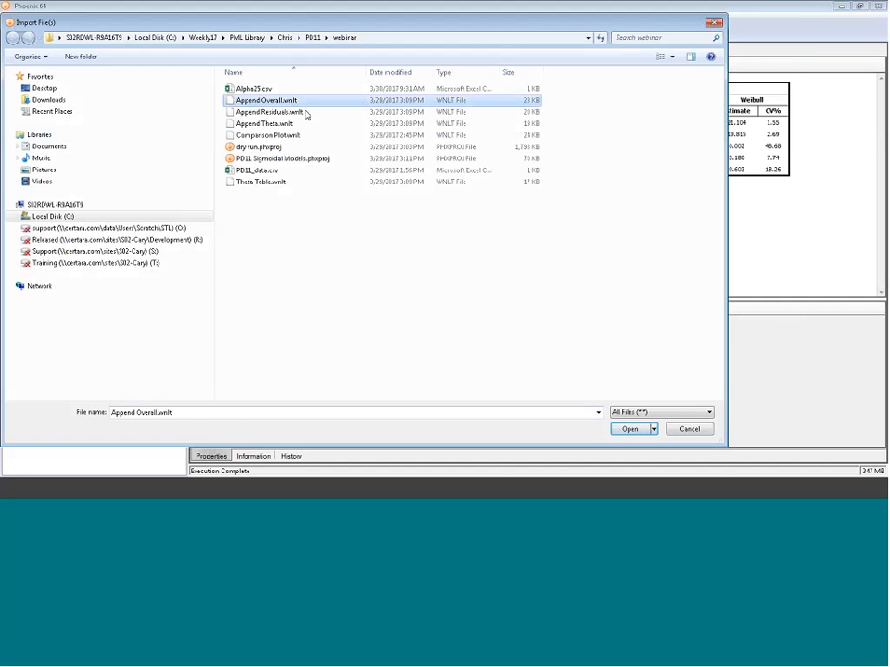
pyautogui.click(634, 432)
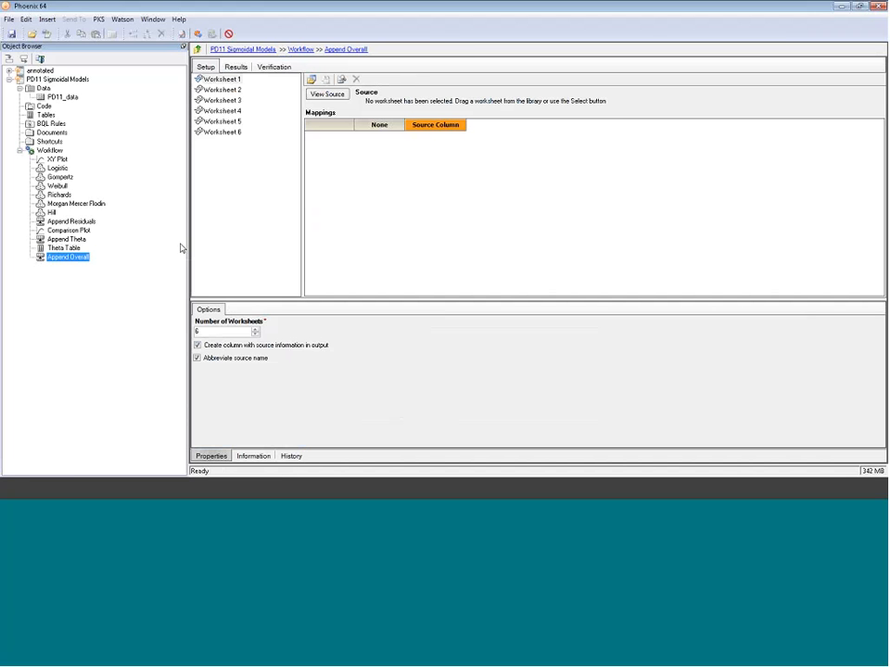
# - Map the Overall results of the Logistic, Gompertz and Weibull models to Worksheets 1, 2 and 3 of Append Overall
pyautogui.moveTo(57, 168); pyautogui.dragTo(374, 182)
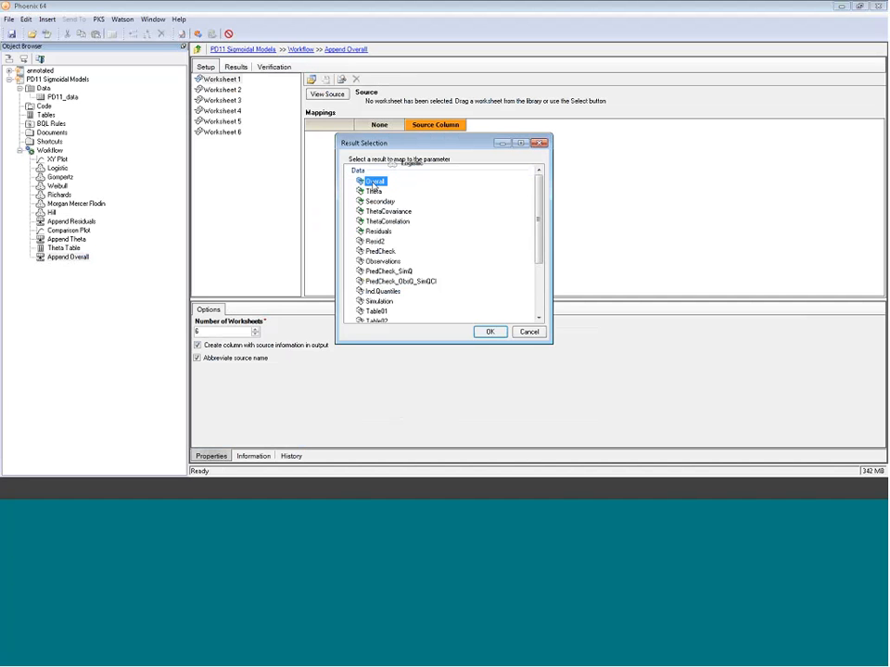
pyautogui.click(491, 332)
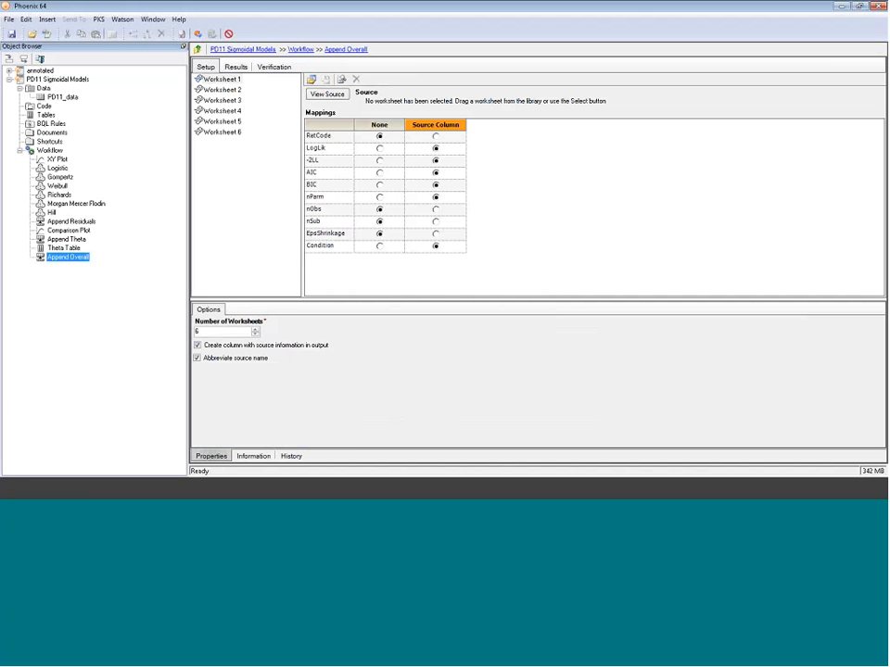
pyautogui.click(220, 89)
pyautogui.moveTo(59, 176); pyautogui.dragTo(407, 184)
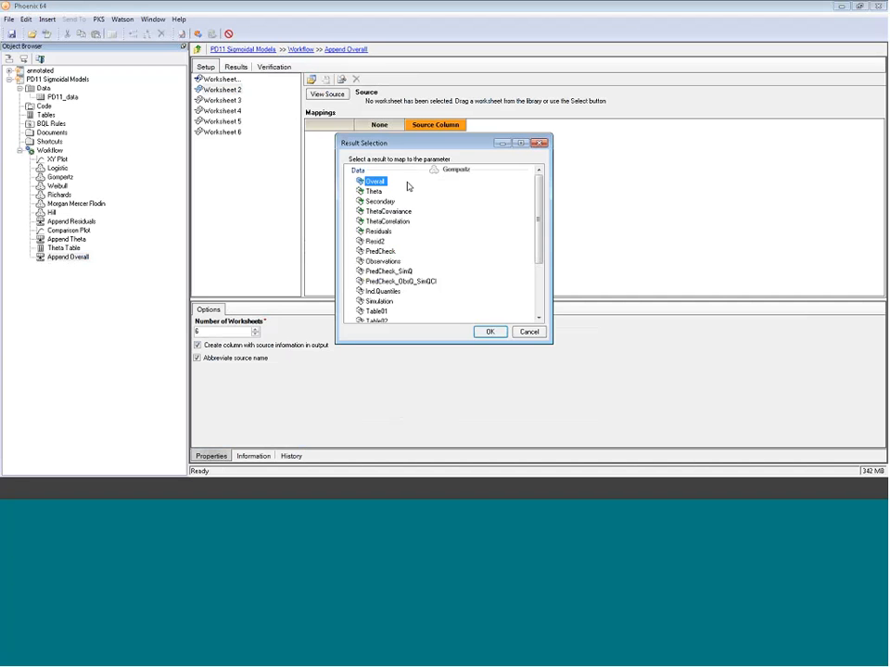
pyautogui.click(487, 332)
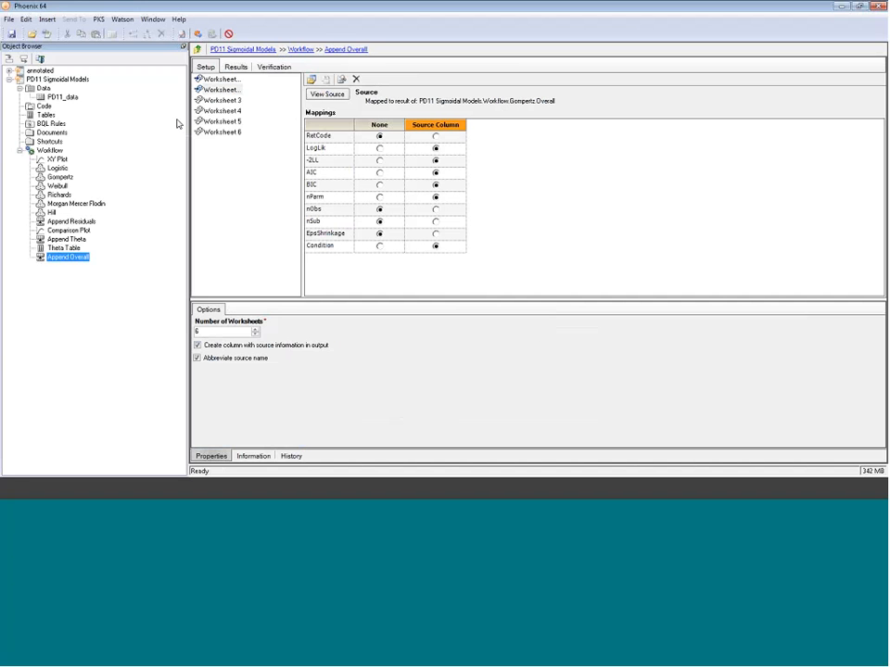
pyautogui.click(218, 100)
pyautogui.moveTo(58, 186); pyautogui.dragTo(404, 170)
pyautogui.press('Return')
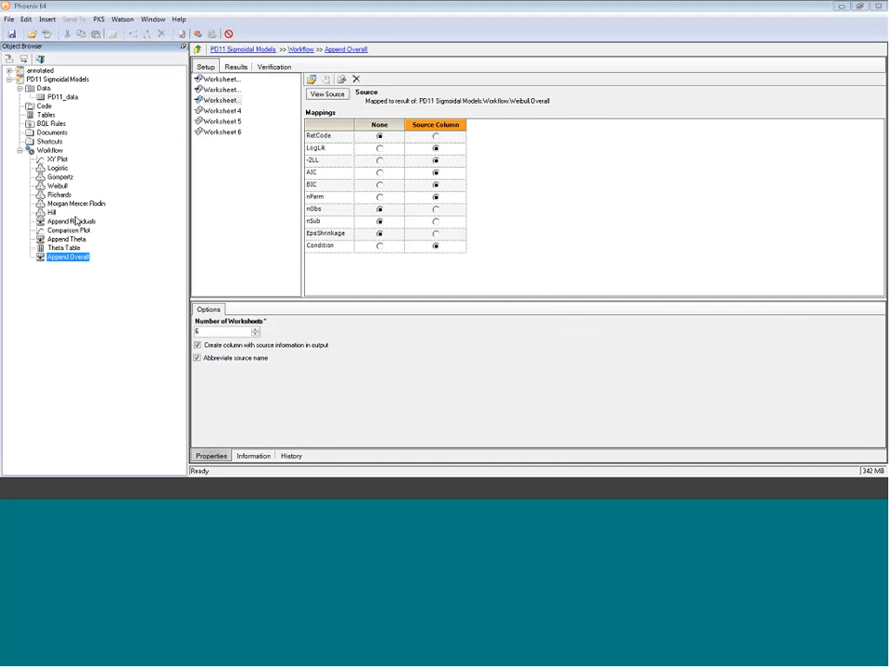
# - Map the Overall results of the Richards, Morgan Mercer Flodin and Hill models to Worksheets 4, 5 and 6
pyautogui.click(211, 112)
pyautogui.moveTo(59, 194); pyautogui.dragTo(362, 173)
pyautogui.press('Return')
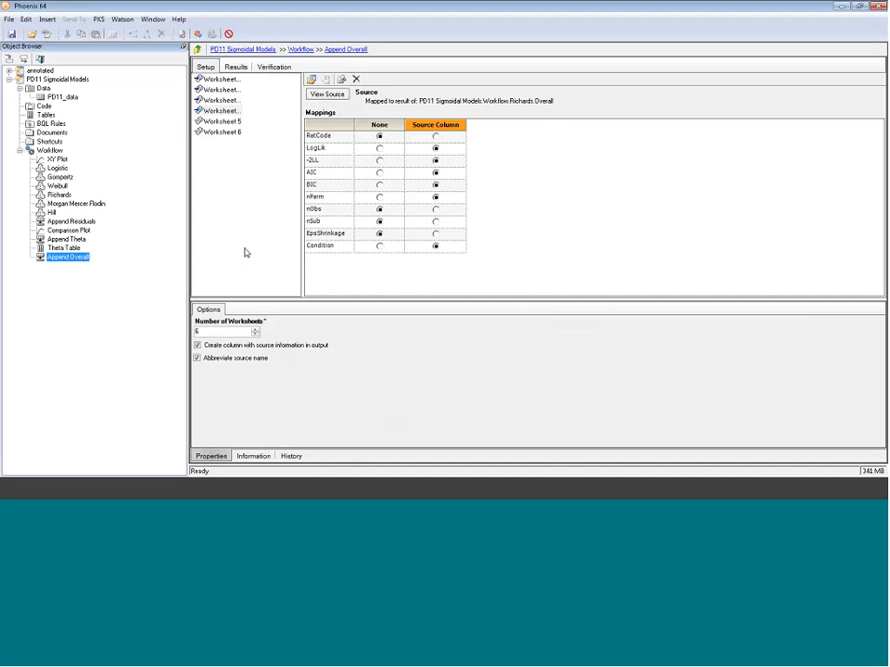
pyautogui.click(221, 121)
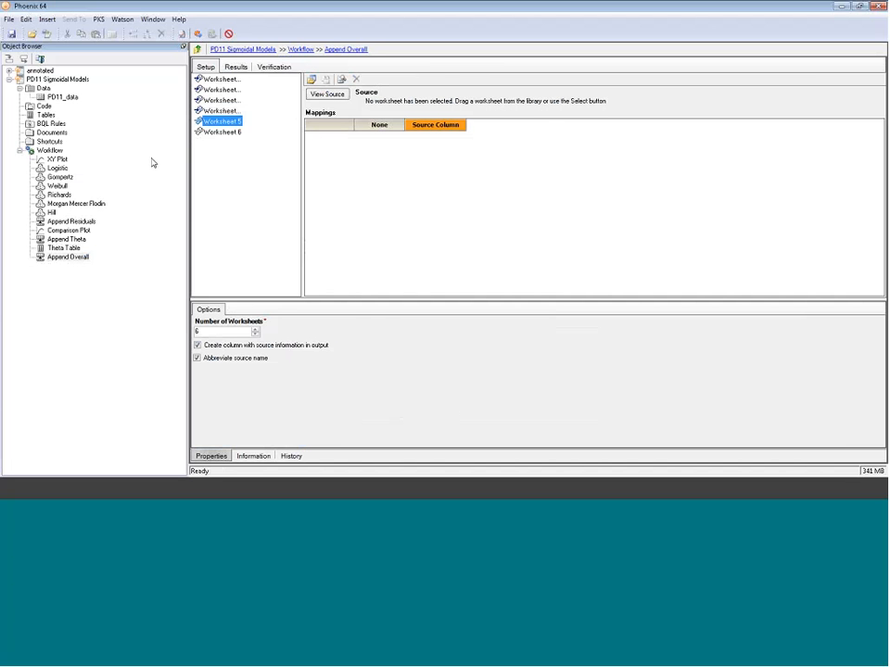
pyautogui.moveTo(76, 203); pyautogui.dragTo(330, 181)
pyautogui.press('Return')
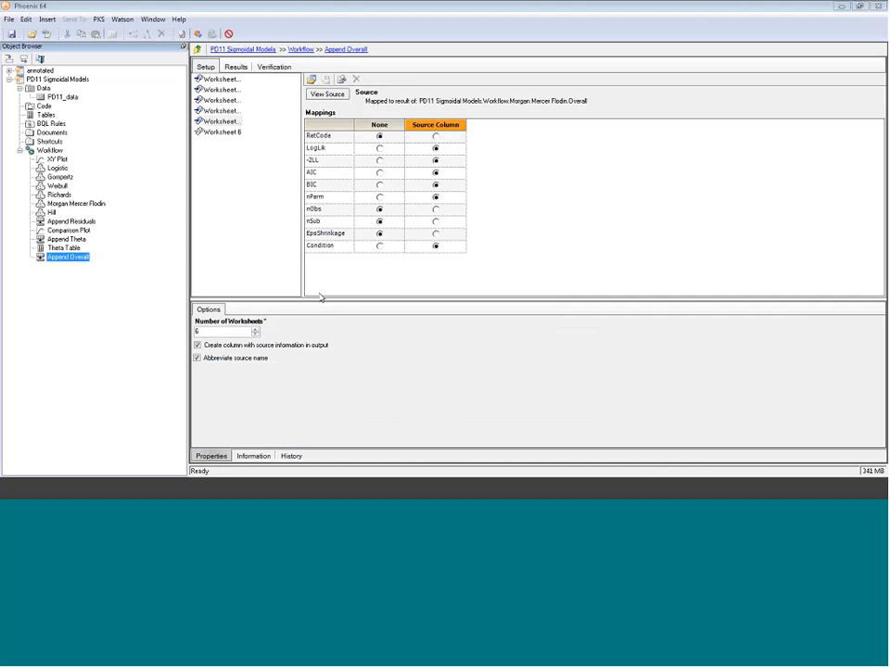
pyautogui.click(224, 132)
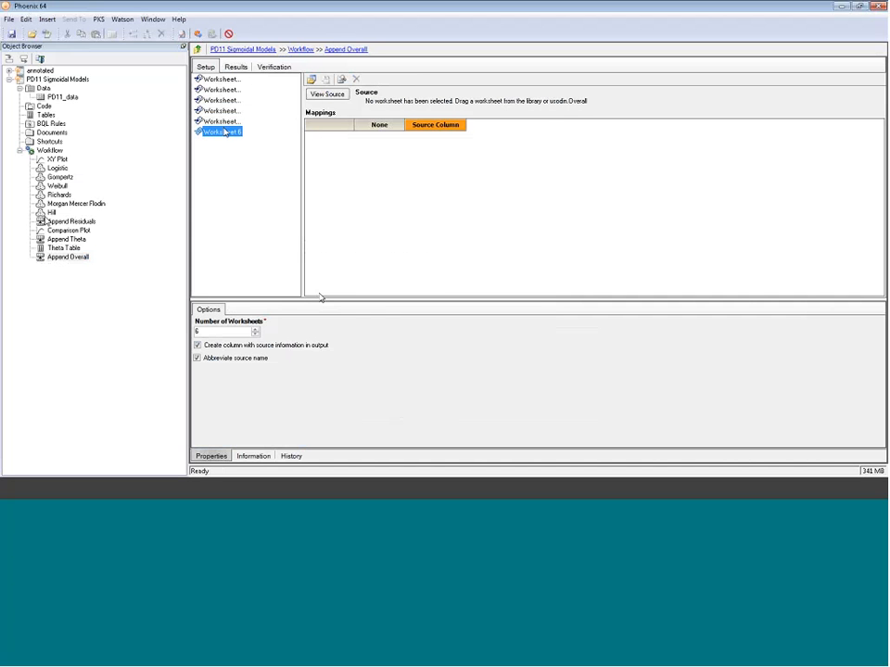
pyautogui.moveTo(51, 212); pyautogui.dragTo(379, 173)
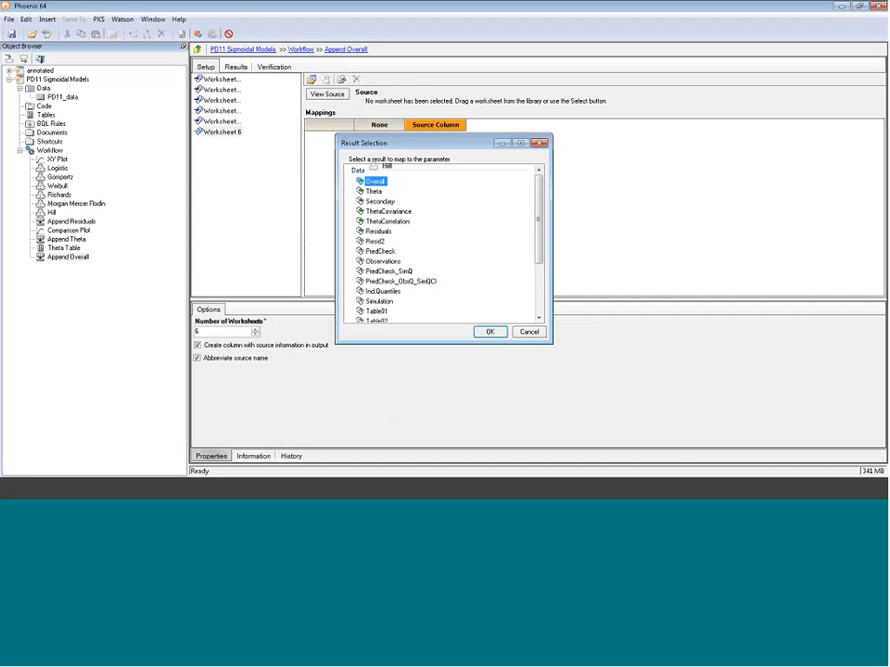
pyautogui.click(489, 332)
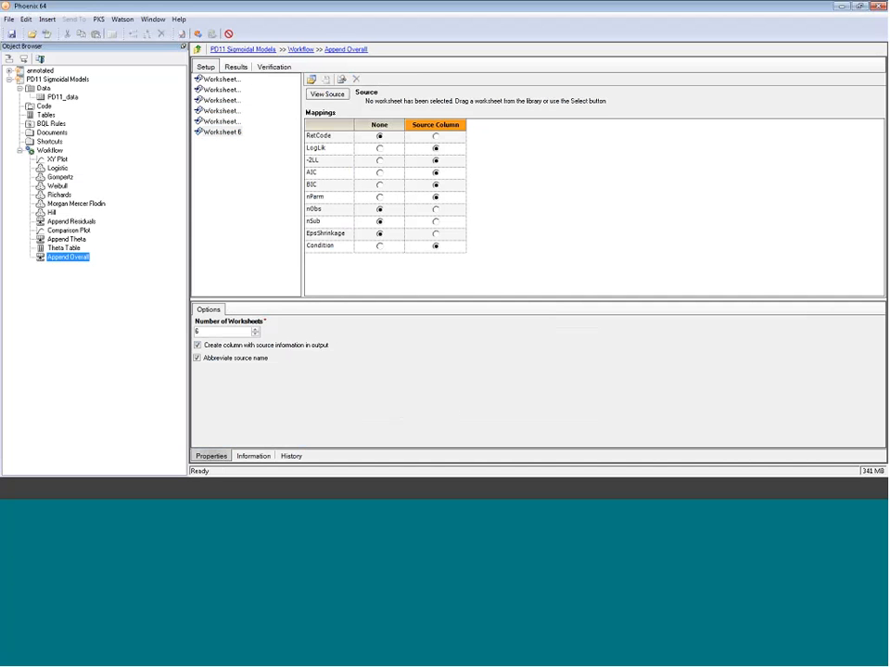
# - Execute Append Overall and sort its result worksheet by -2LL in descending order
pyautogui.press('F5')
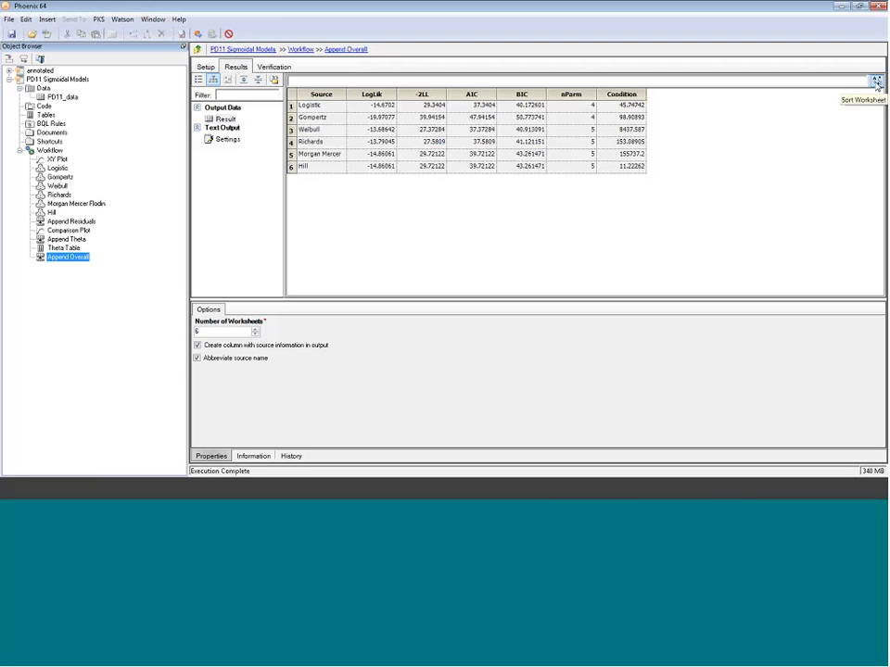
pyautogui.click(875, 84)
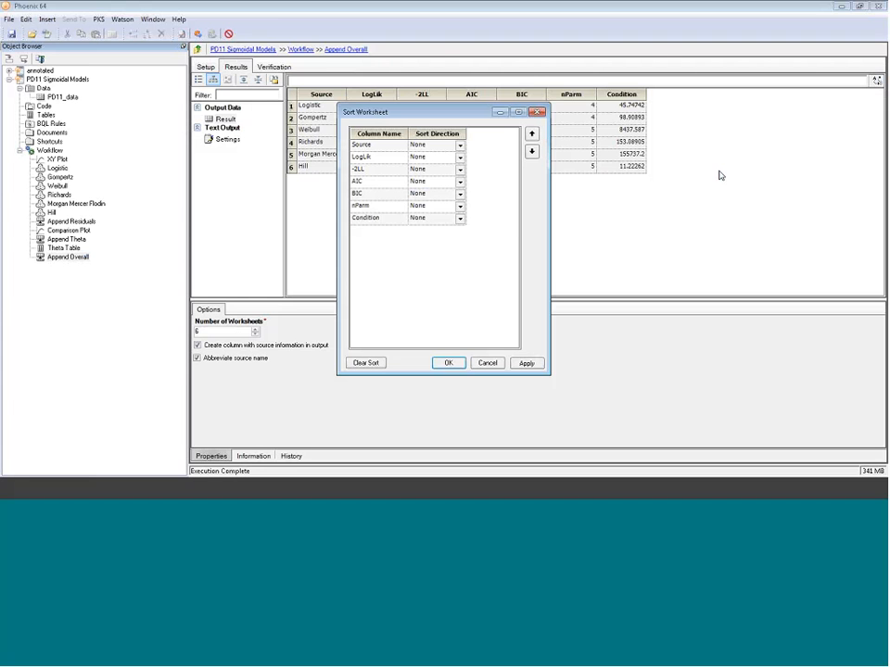
pyautogui.click(459, 169)
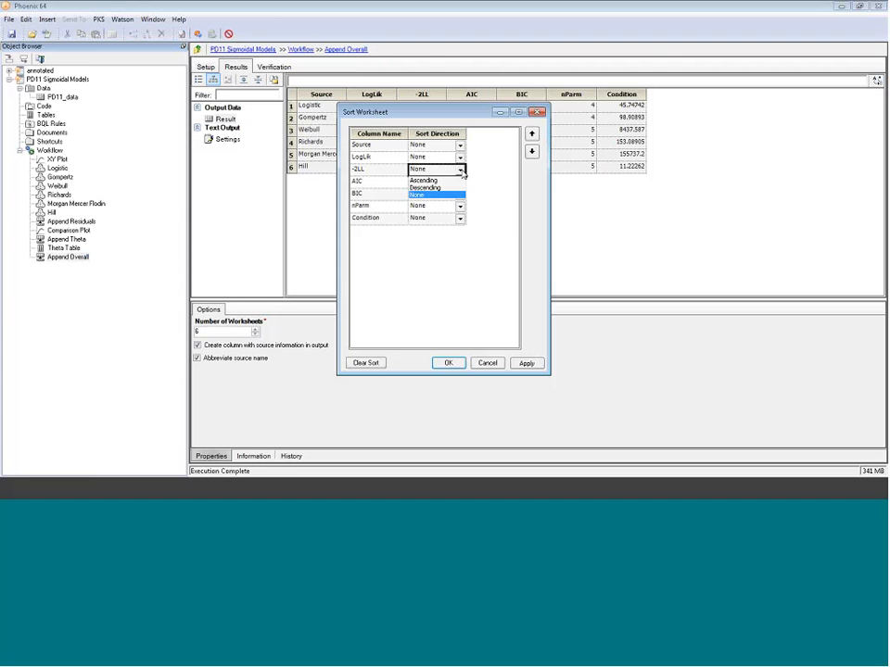
pyautogui.click(428, 188)
pyautogui.click(524, 363)
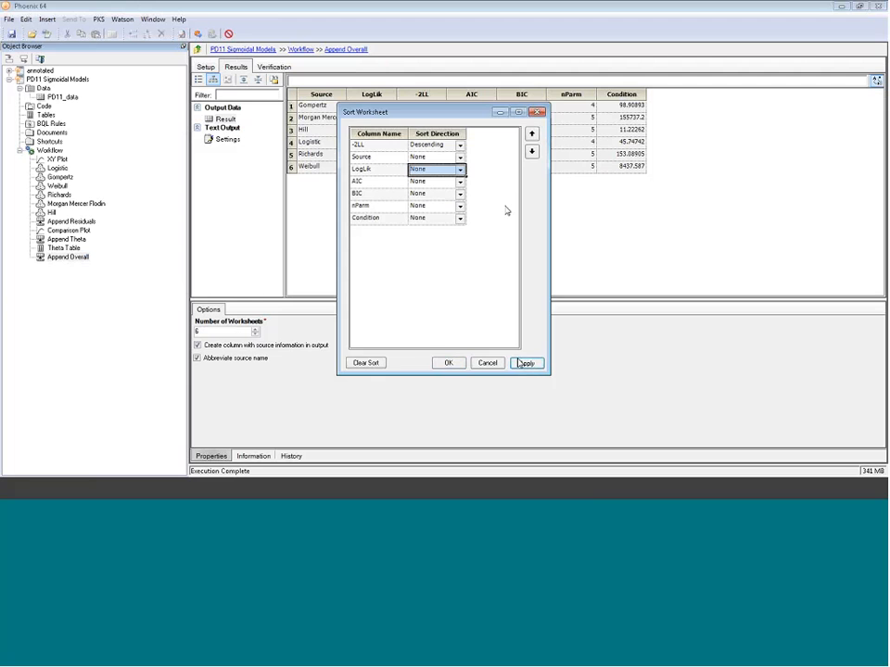
pyautogui.click(449, 363)
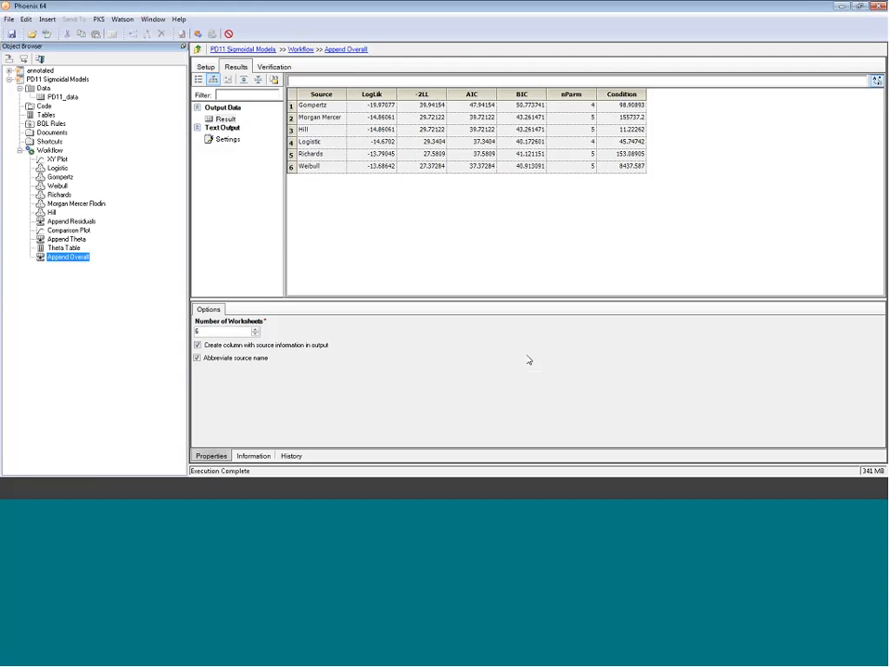
# - Compare the models' -2LL values and Condition numbers across the rows of the sorted Append Overall result
pyautogui.click(428, 96)
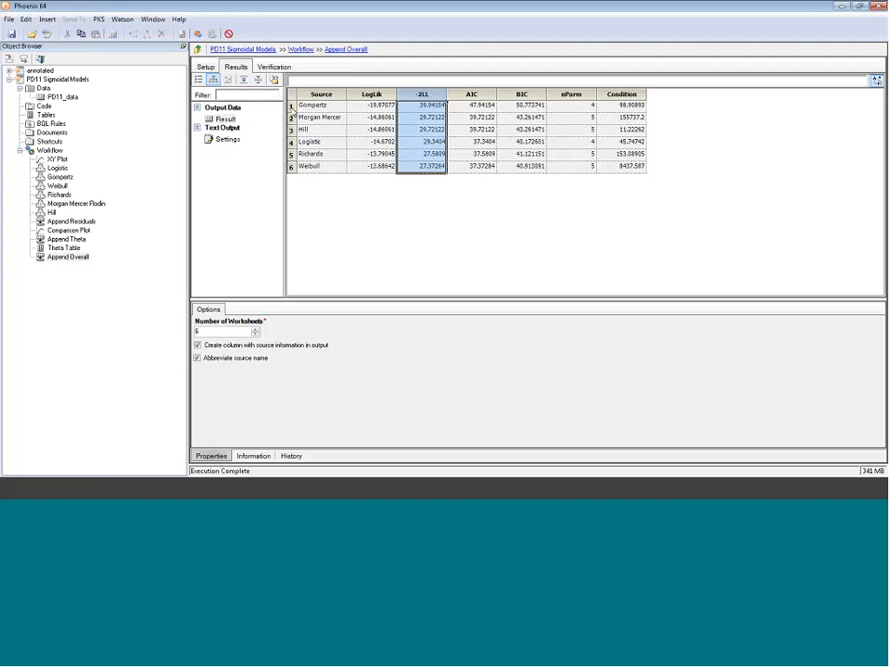
pyautogui.click(292, 107)
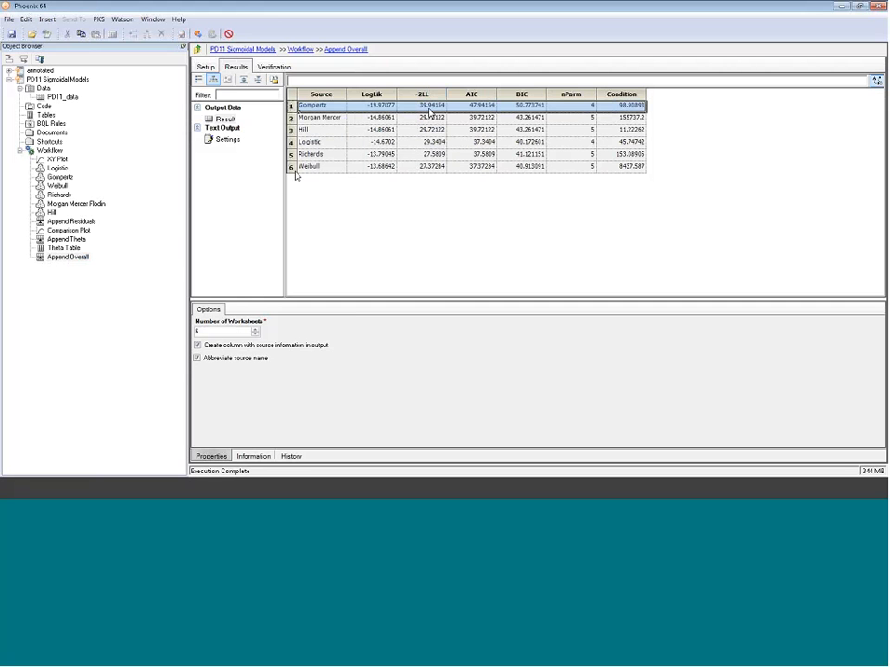
pyautogui.click(433, 167)
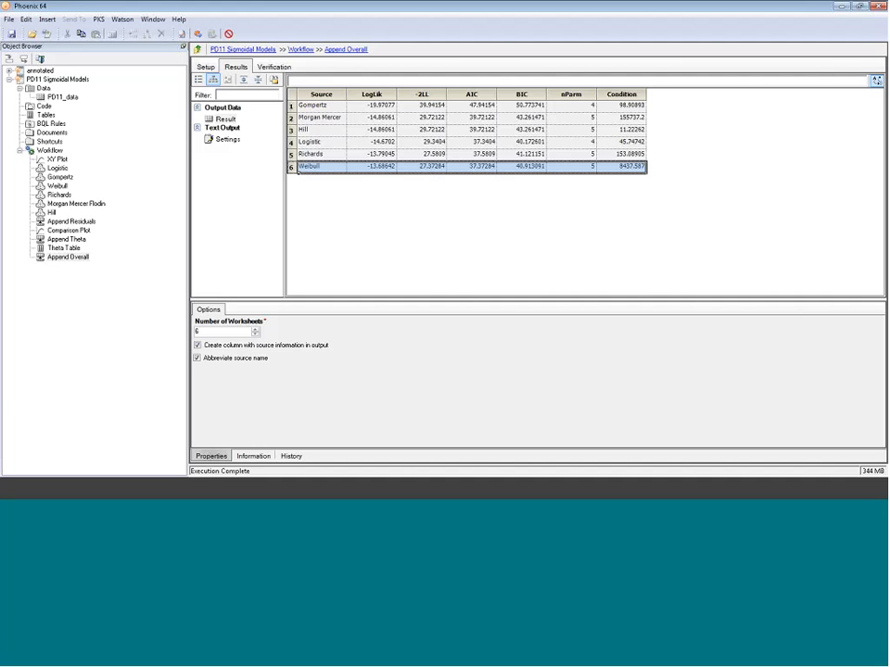
pyautogui.click(299, 108)
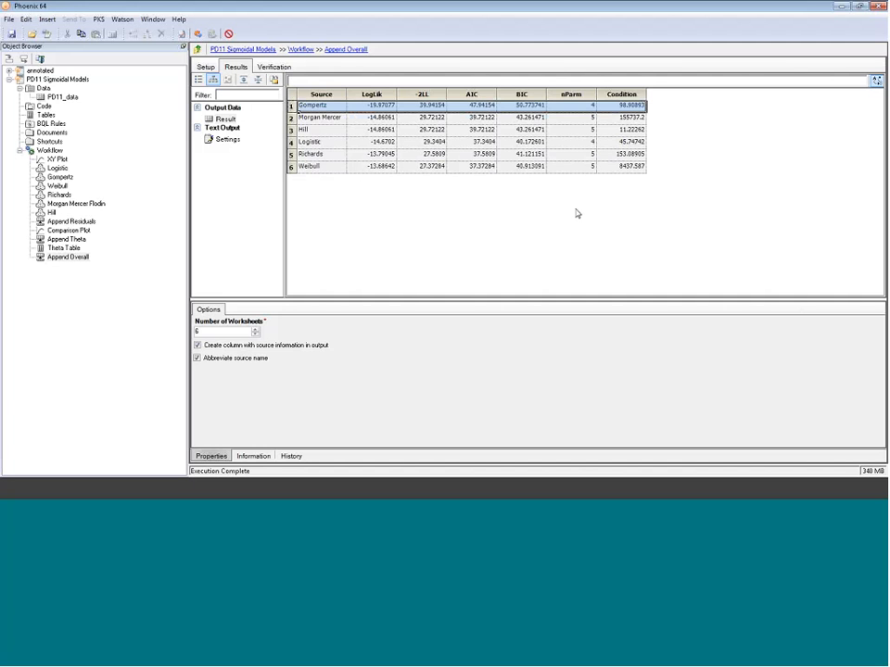
pyautogui.click(319, 145)
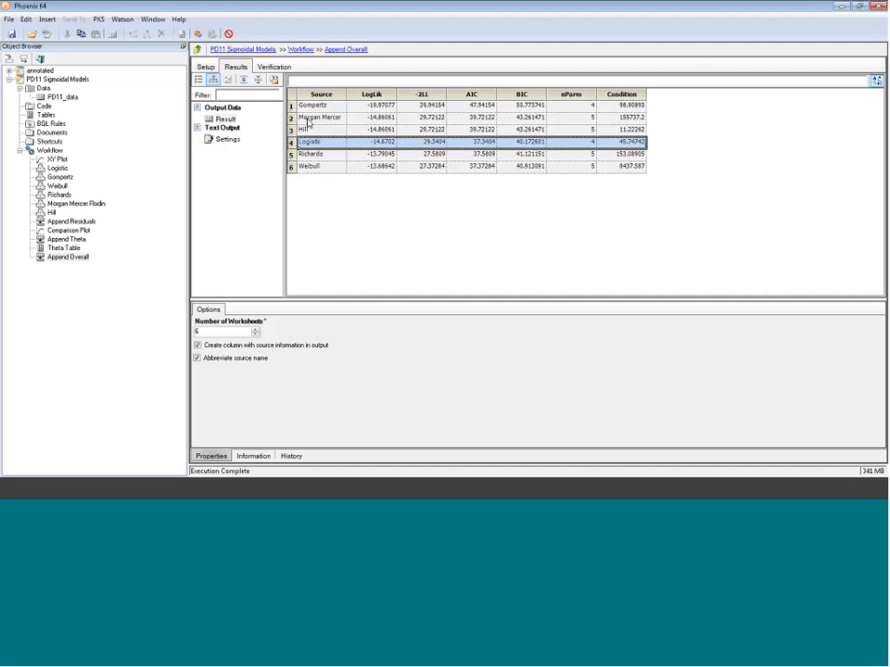
pyautogui.click(292, 118)
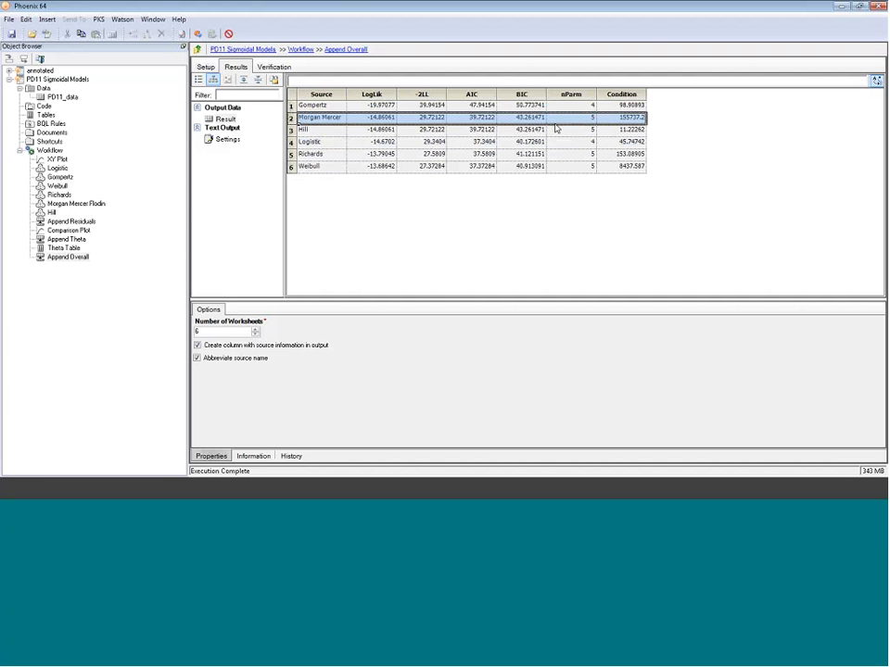
pyautogui.click(627, 96)
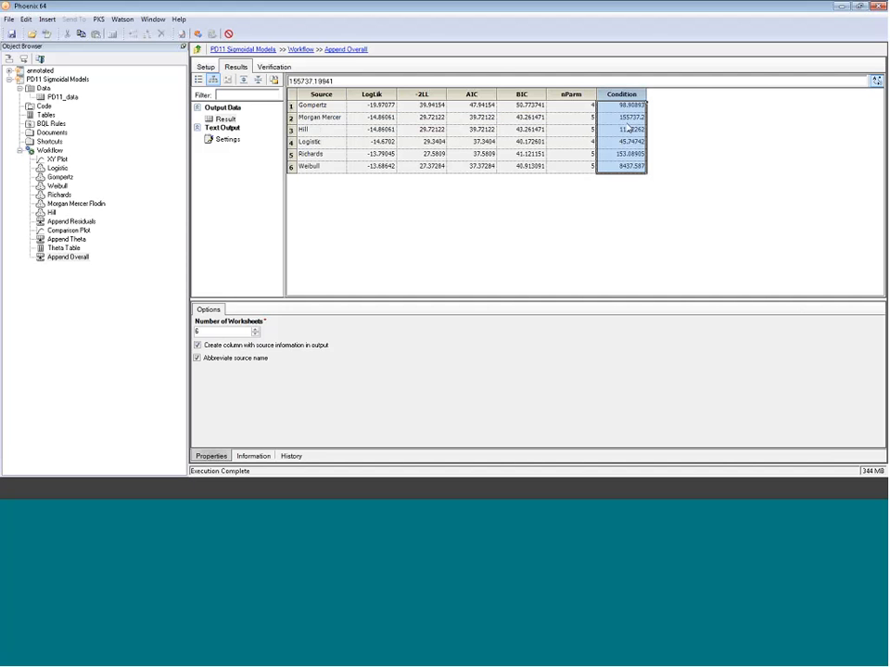
pyautogui.click(629, 117)
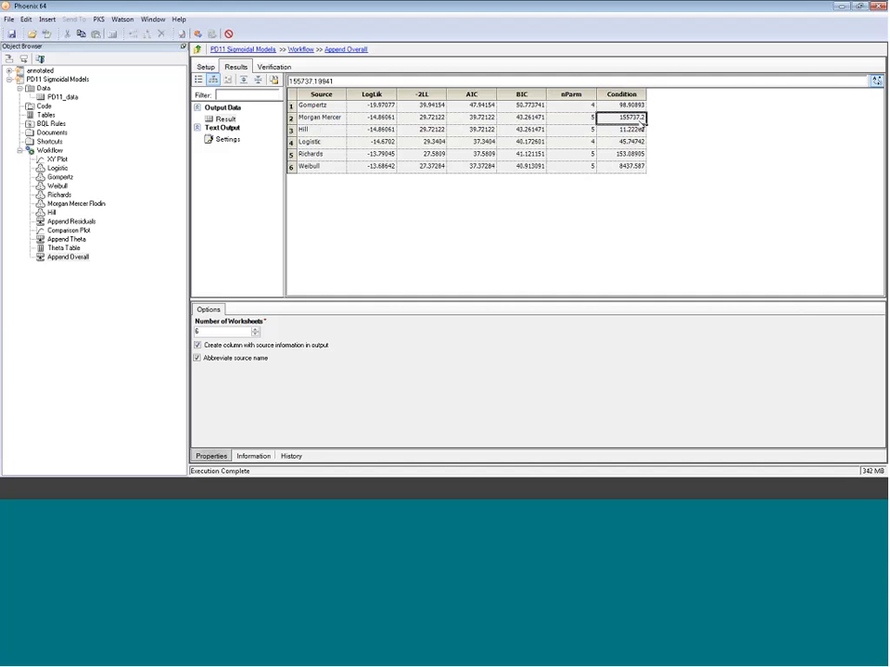
pyautogui.click(290, 118)
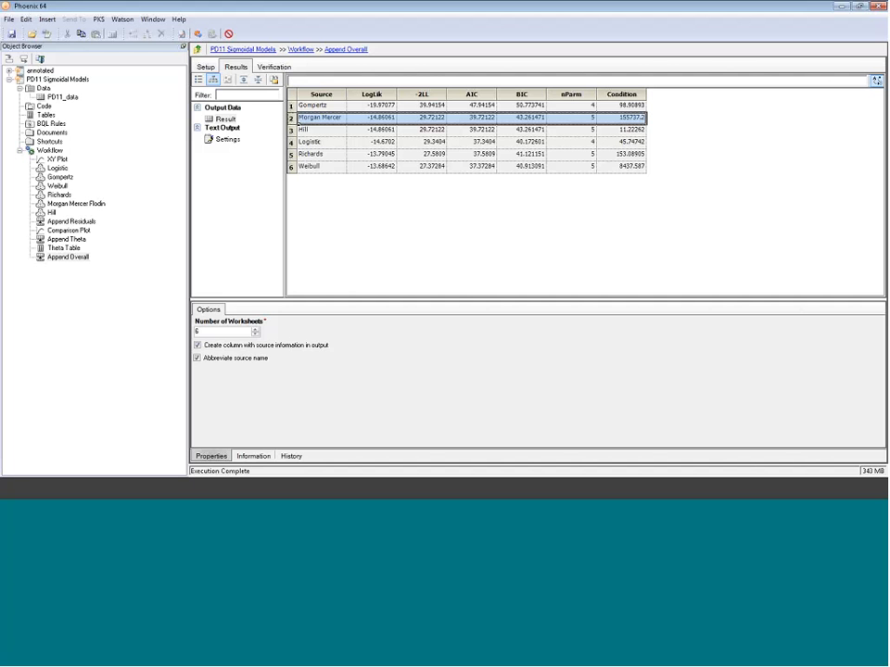
# - Inspect the Morgan Mercer Flodin model's ThetaCorrelation results and revisit the Richards row of the Append Overall table
pyautogui.click(76, 203)
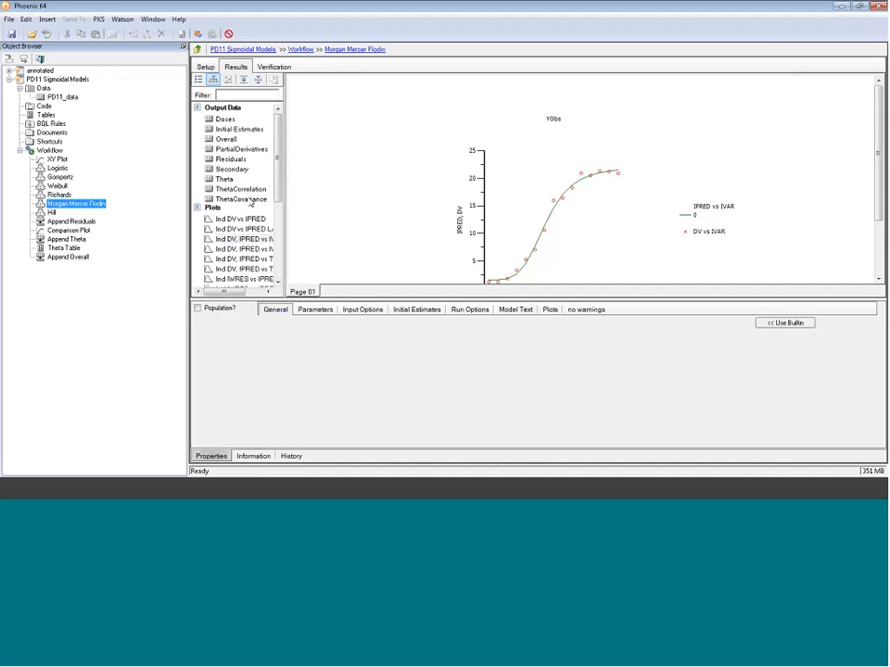
pyautogui.click(243, 192)
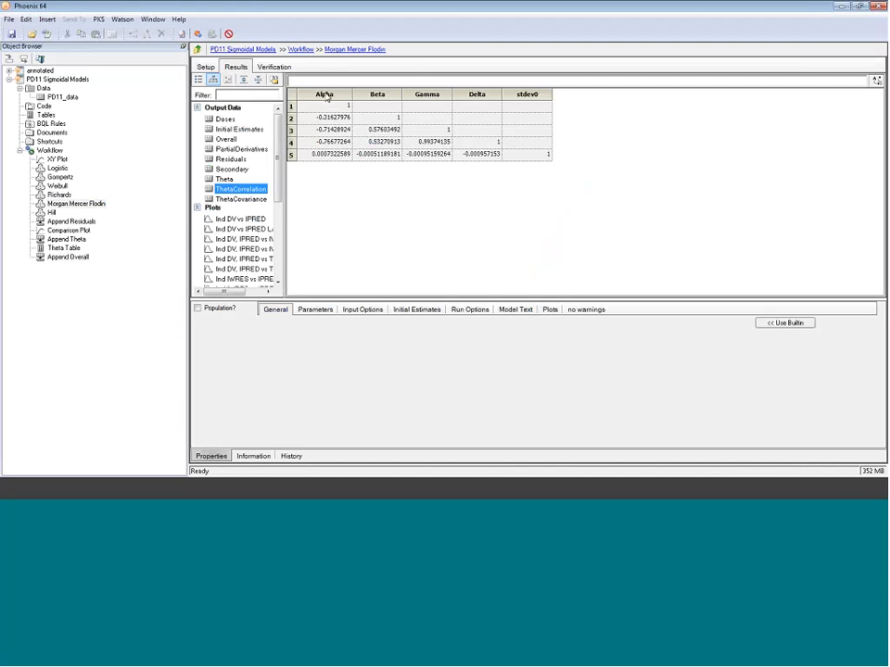
pyautogui.click(324, 94)
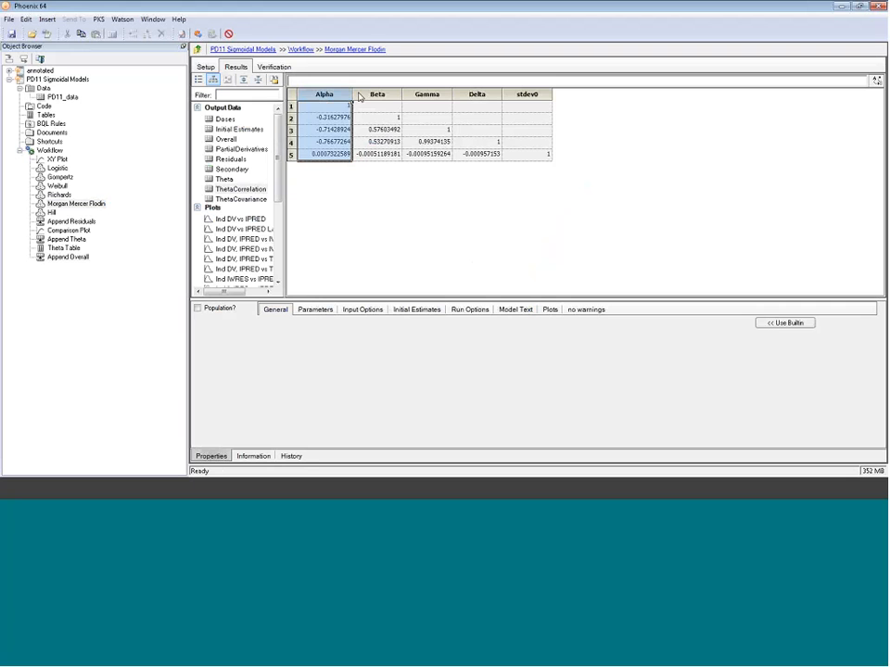
pyautogui.click(428, 95)
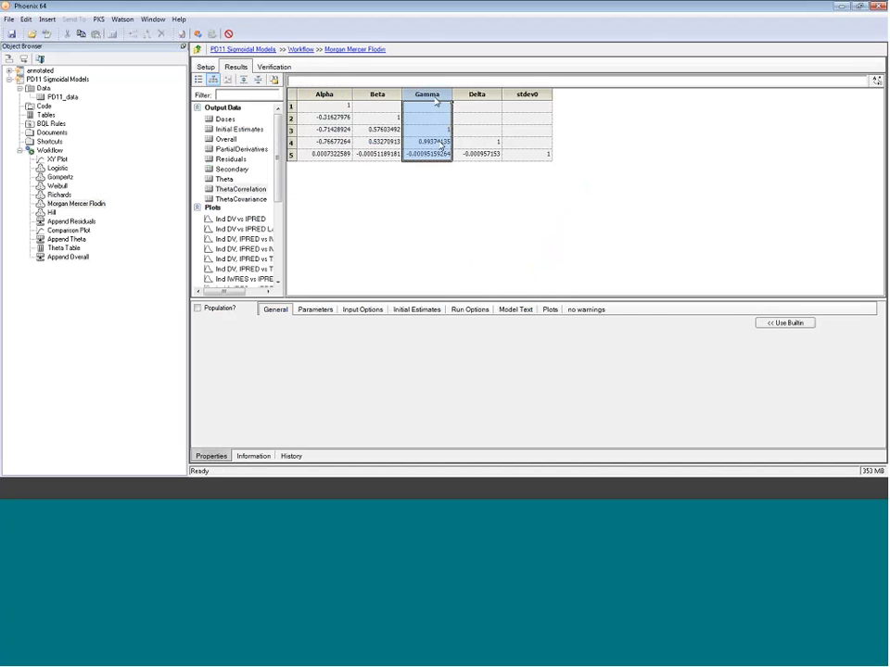
pyautogui.click(433, 141)
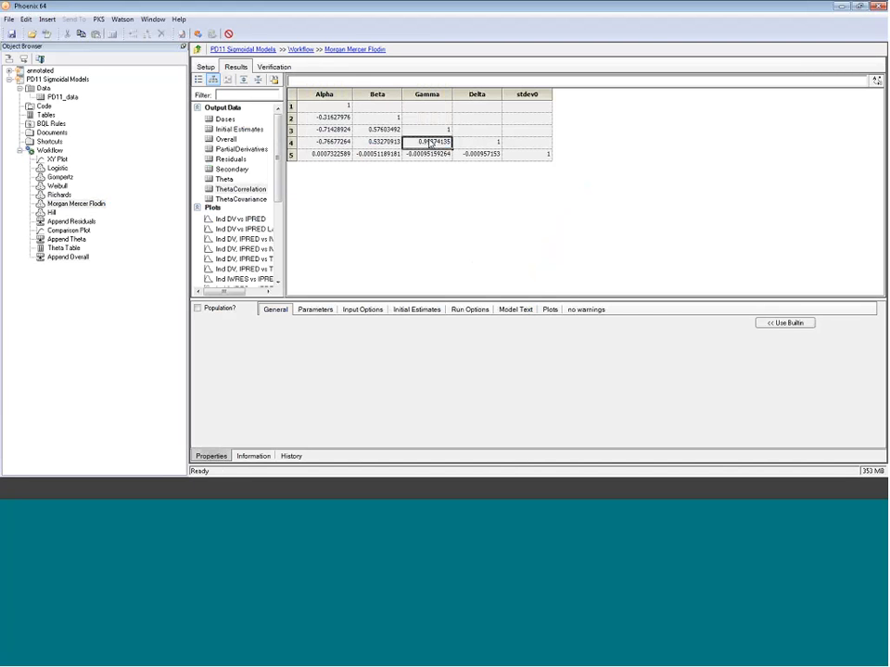
pyautogui.click(437, 146)
pyautogui.click(67, 256)
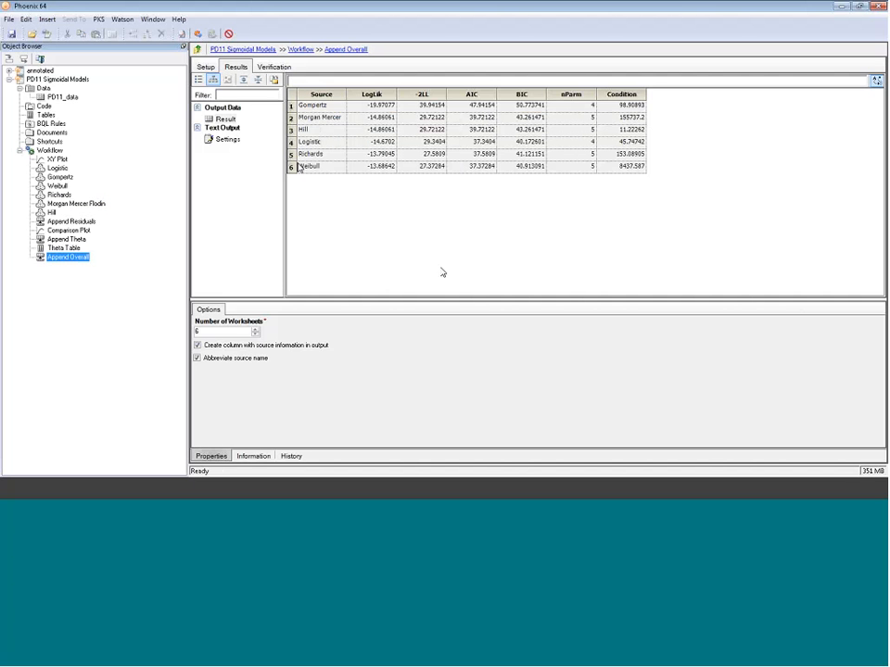
pyautogui.click(291, 154)
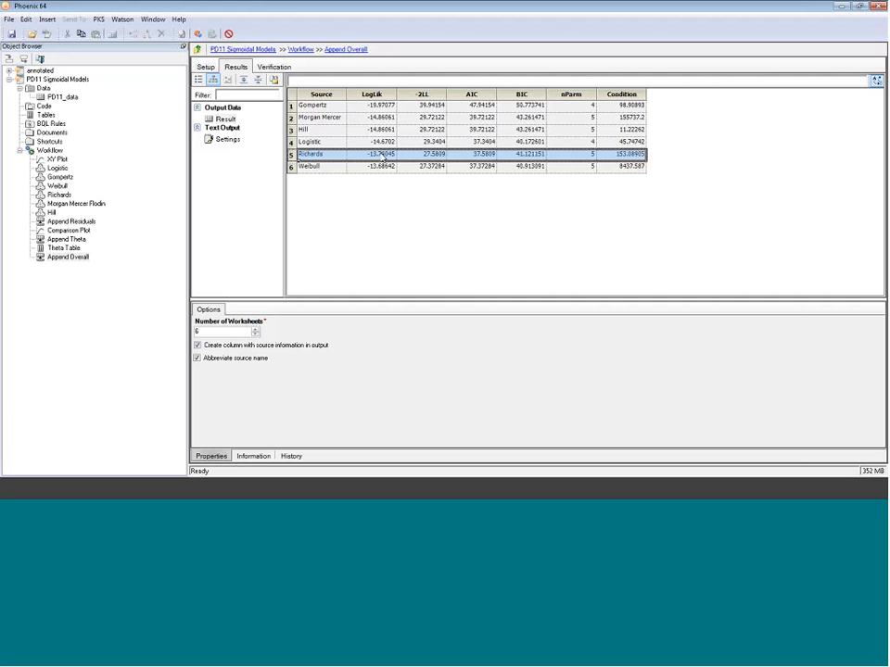
# - Step through the Hill and Richards rows of the sorted Append Overall result to compare their fit statistics
pyautogui.click(290, 130)
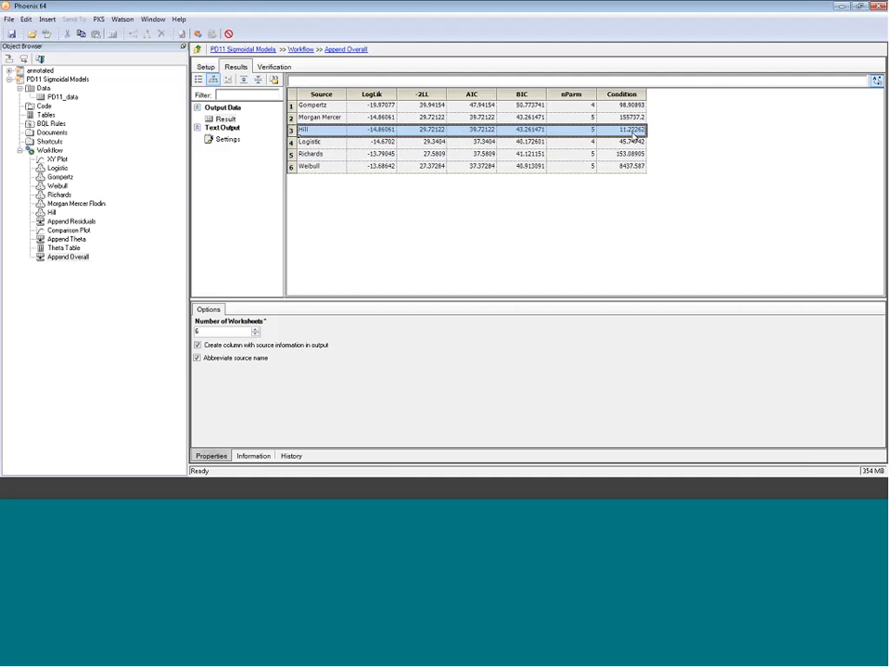
pyautogui.press('Down')
pyautogui.press('Down')
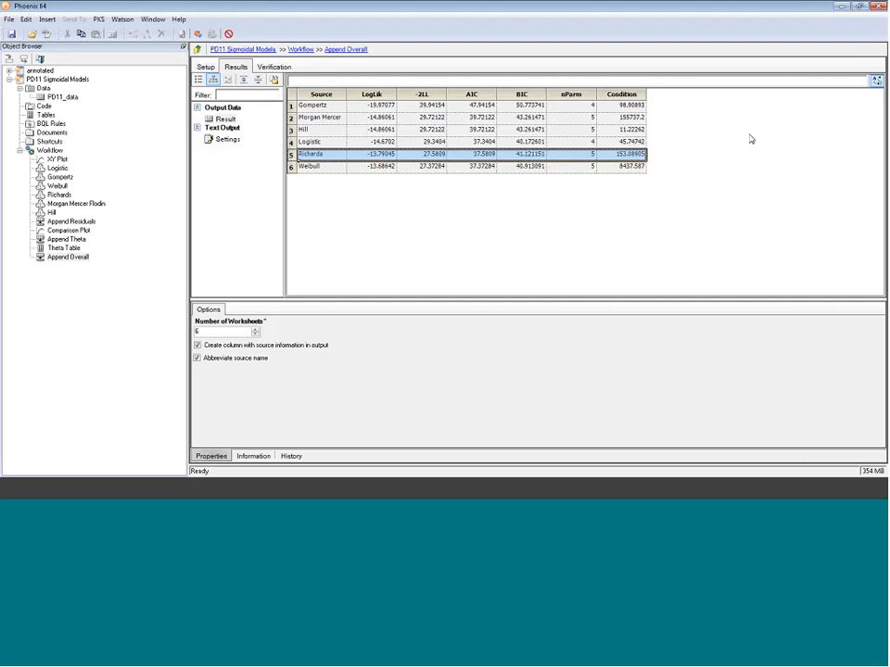
# - Re-sort the Append Overall result by AIC in descending order instead of -2LL
pyautogui.click(876, 80)
pyautogui.click(459, 146)
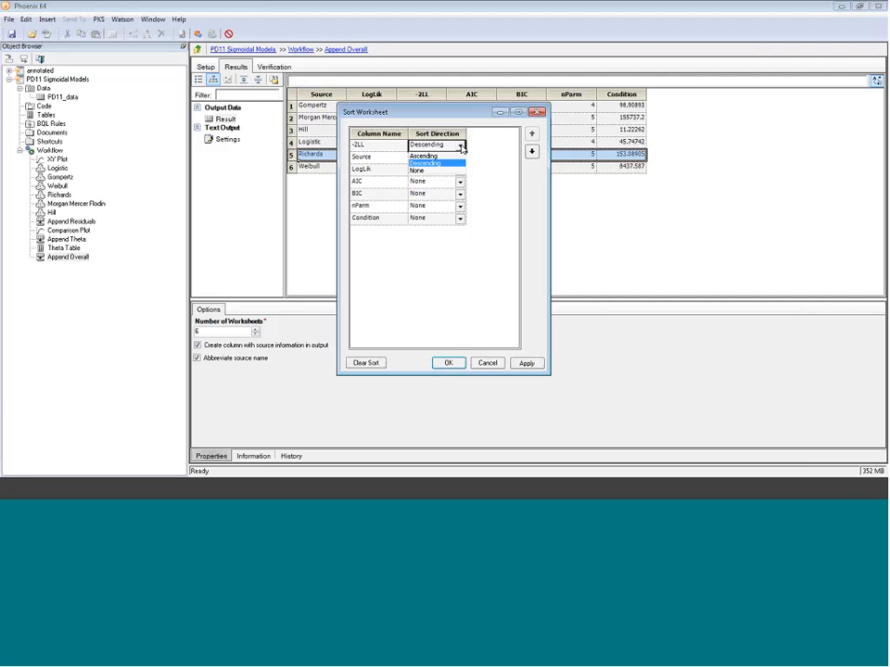
pyautogui.click(457, 170)
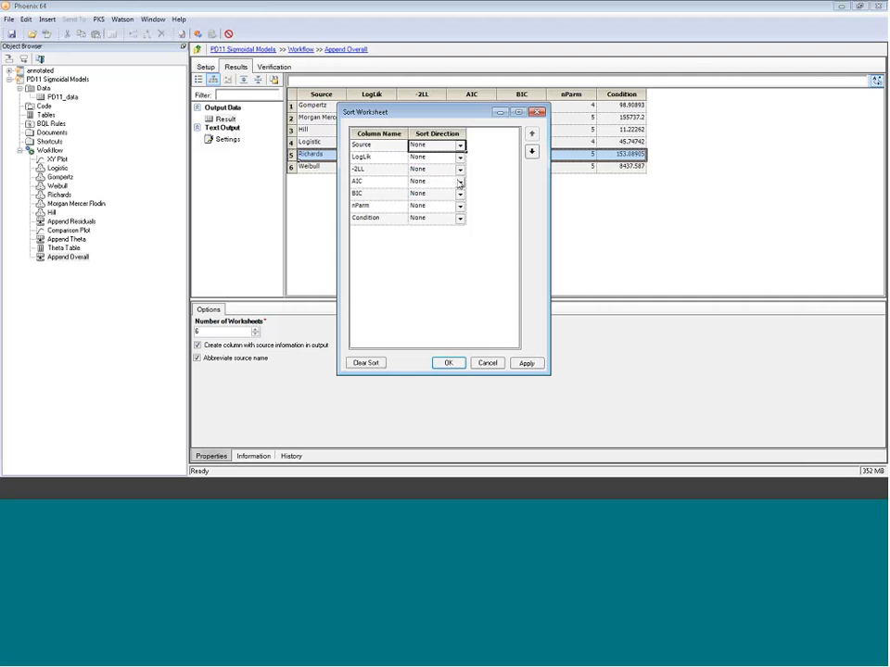
pyautogui.click(459, 181)
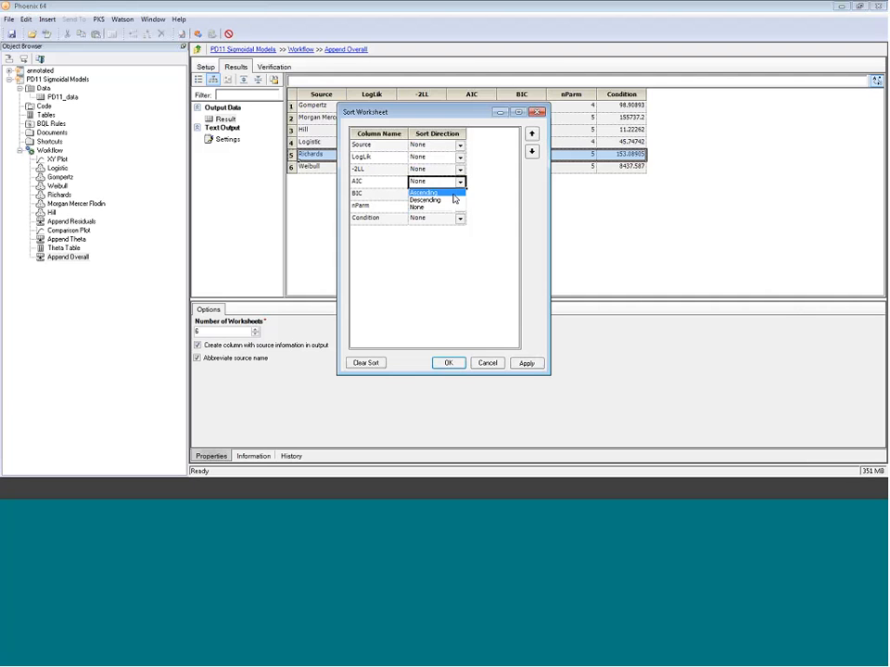
pyautogui.click(455, 200)
pyautogui.click(526, 363)
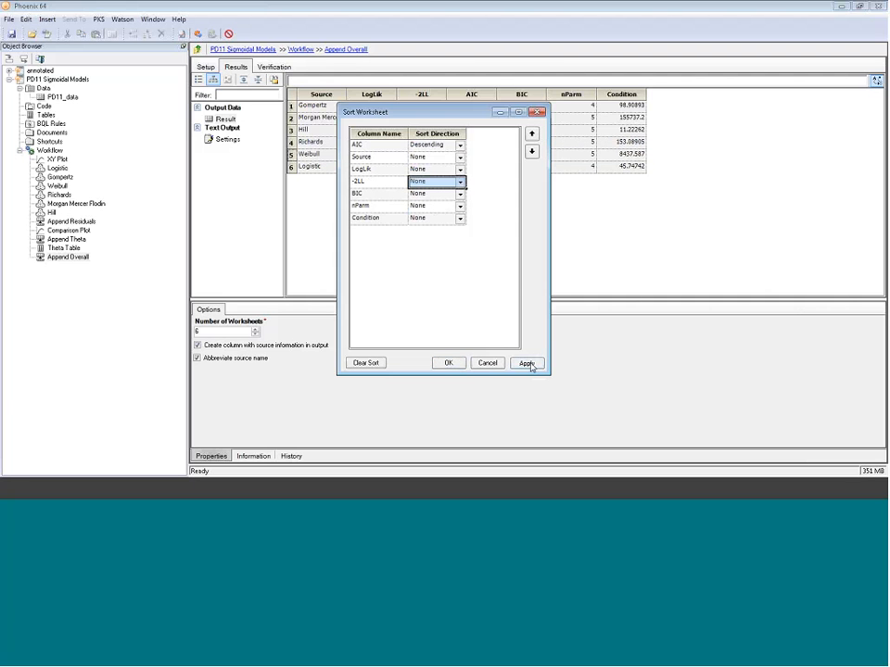
pyautogui.click(487, 362)
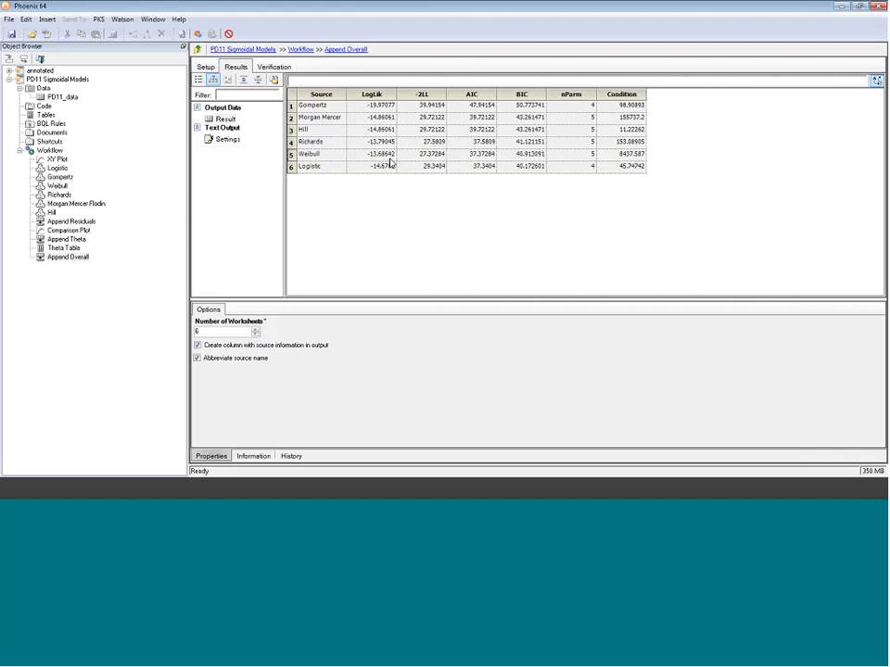
# - Clear the AIC sort and sort the Append Overall result by -2LL in ascending order, highlighting the top row
pyautogui.click(286, 156)
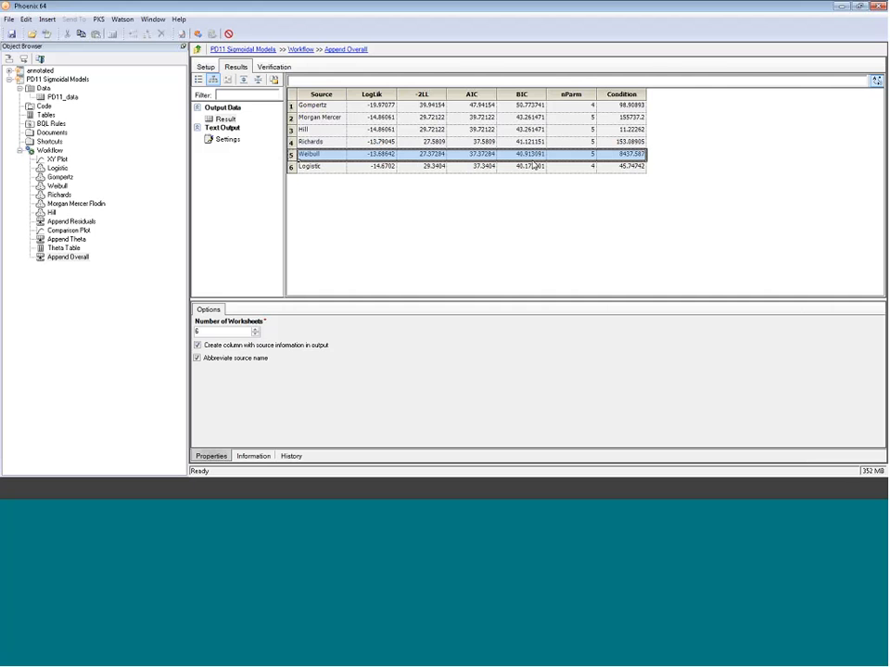
pyautogui.click(875, 82)
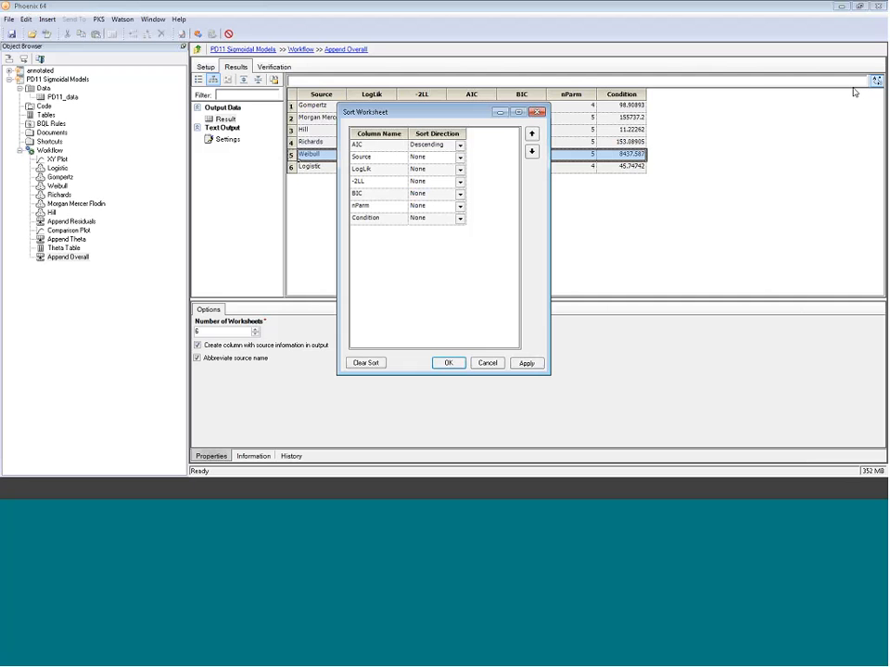
pyautogui.click(459, 147)
pyautogui.click(442, 171)
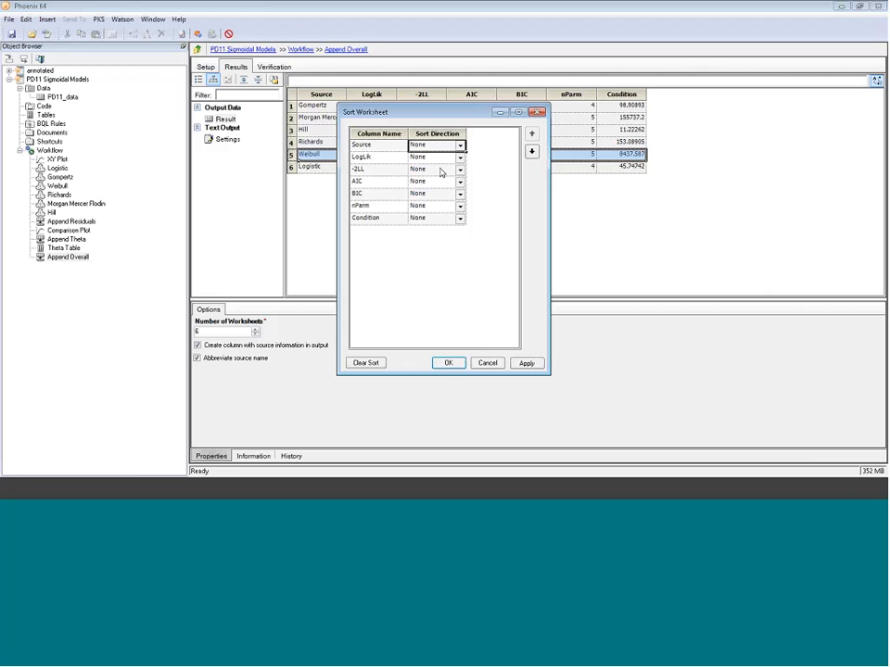
pyautogui.click(443, 171)
pyautogui.click(435, 181)
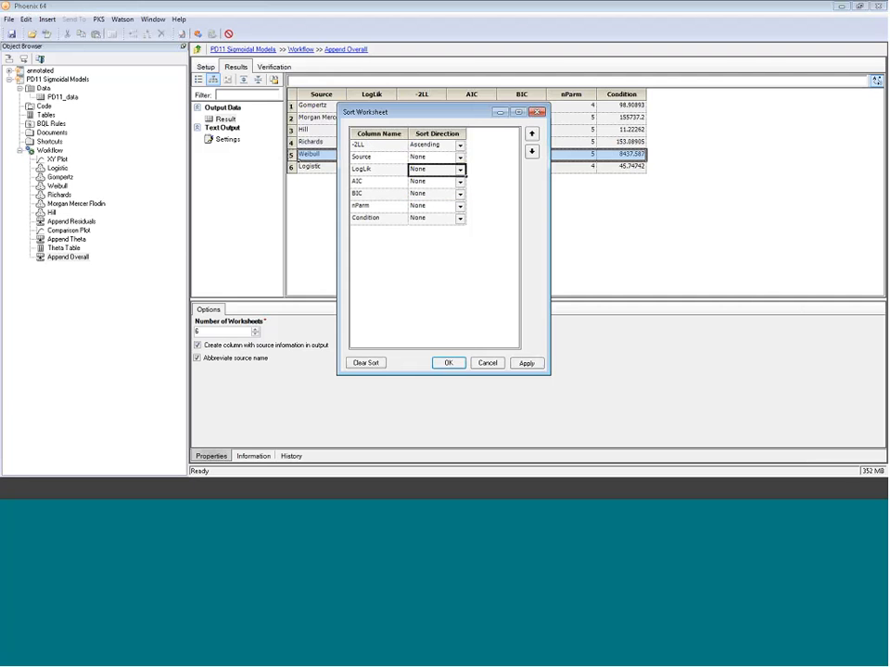
pyautogui.click(450, 362)
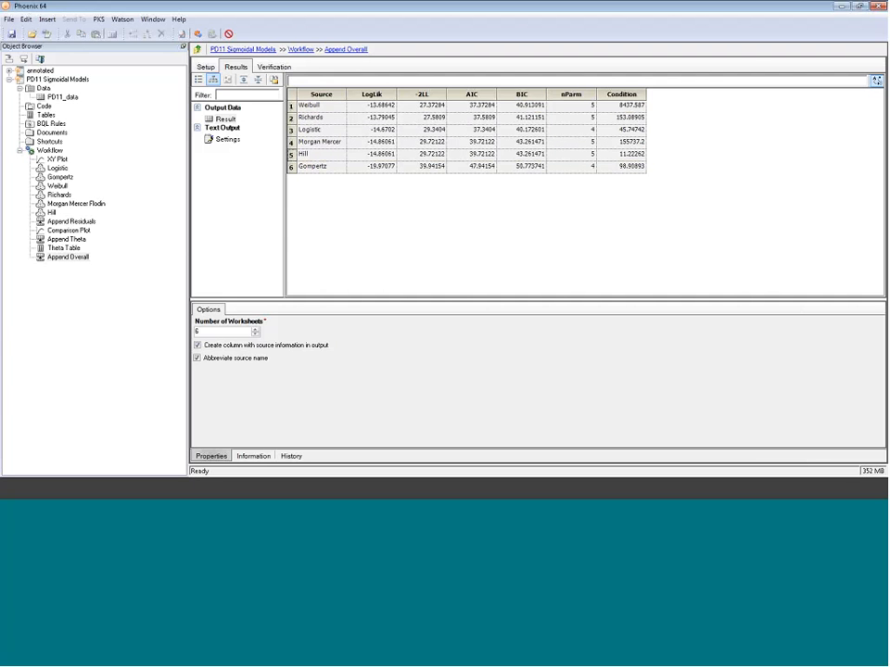
pyautogui.click(292, 106)
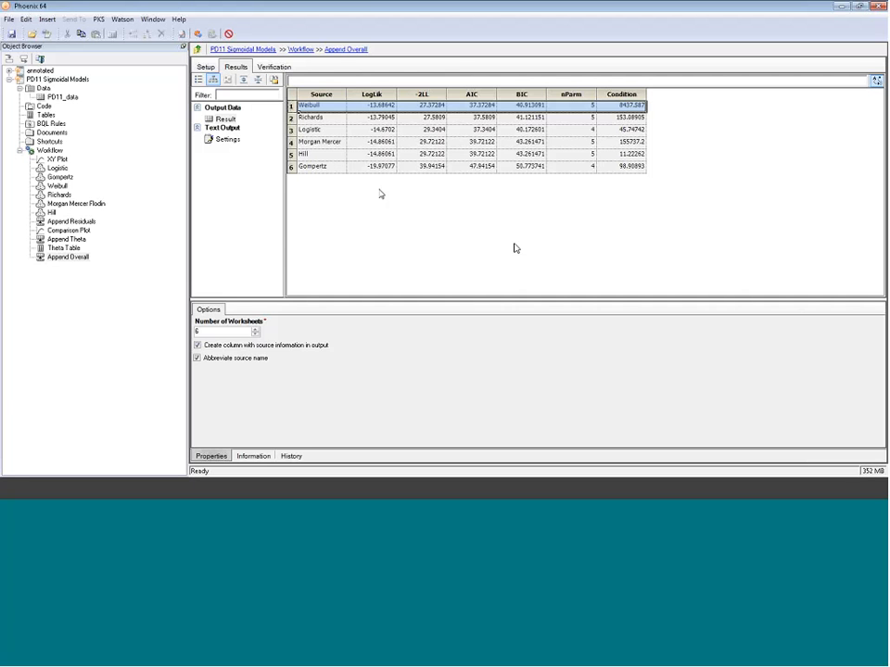
# - Open the Theta Table and examine the CV% values of the Richards, Hill and Weibull parameter estimates
pyautogui.click(76, 247)
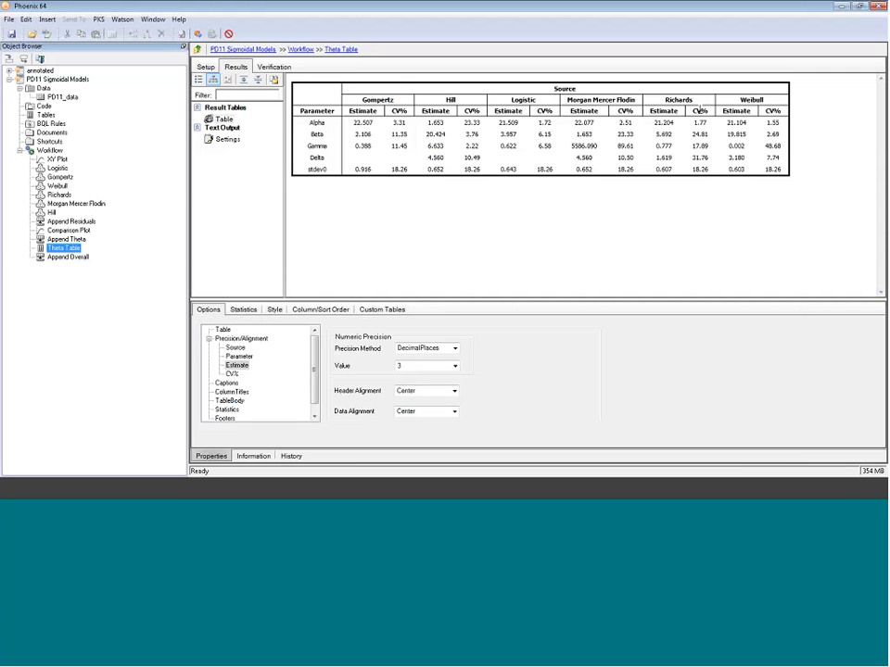
pyautogui.moveTo(693, 134); pyautogui.dragTo(704, 162)
pyautogui.click(706, 160)
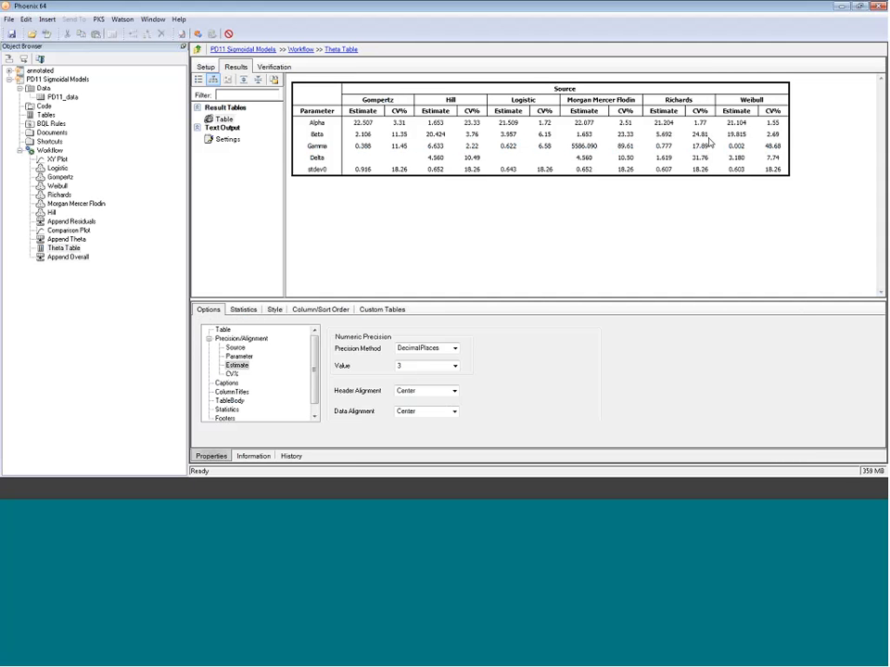
pyautogui.doubleClick(699, 135)
pyautogui.keyDown('ctrl'); pyautogui.doubleClick(696, 157); pyautogui.keyUp('ctrl')
pyautogui.doubleClick(696, 158)
pyautogui.doubleClick(702, 145)
pyautogui.click(474, 135)
pyautogui.click(477, 145)
pyautogui.click(470, 158)
pyautogui.keyDown('ctrl'); pyautogui.click(473, 123); pyautogui.keyUp('ctrl')
pyautogui.click(473, 124)
pyautogui.click(780, 122)
pyautogui.click(778, 134)
pyautogui.click(782, 146)
pyautogui.click(770, 158)
pyautogui.click(854, 434)
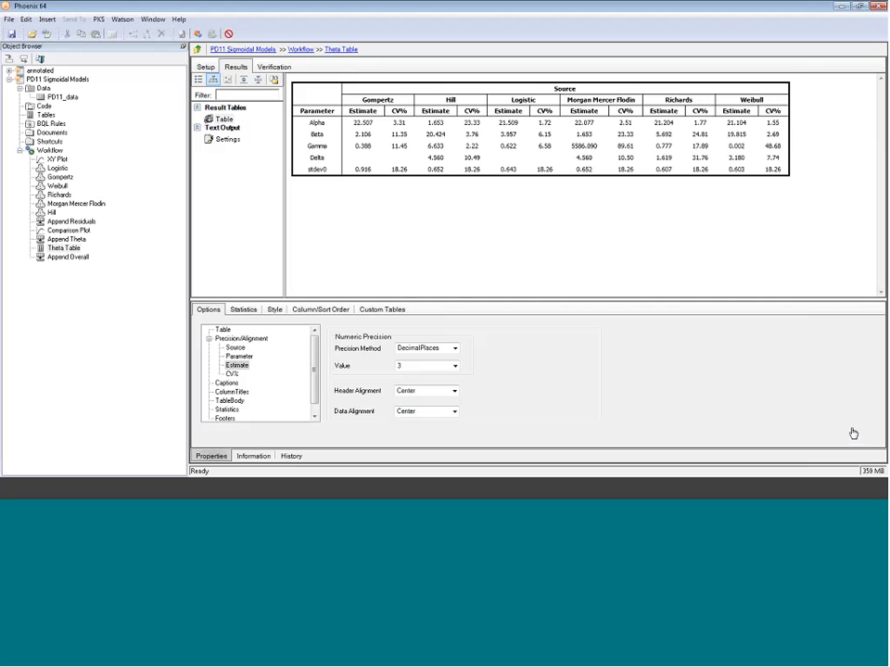